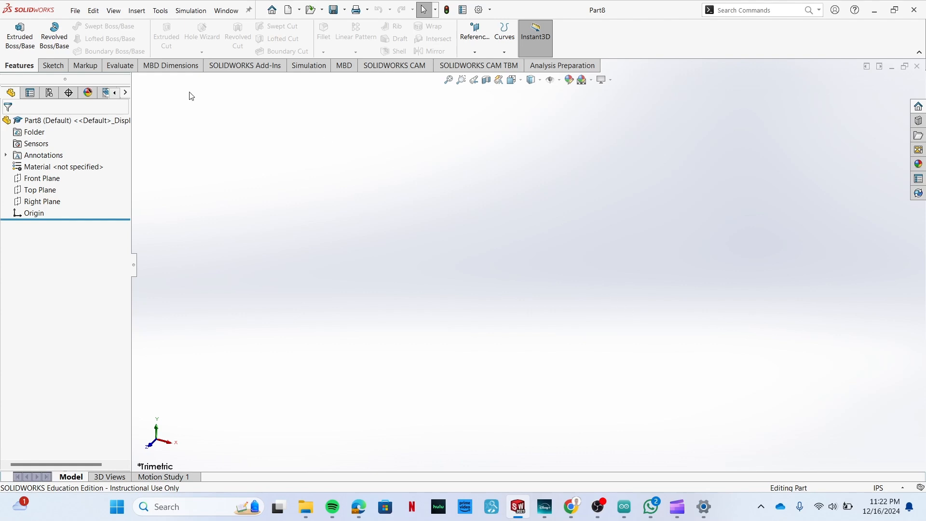
# Start an extruded boss sketch on the Top Plane and draw a center rectangle from the origin, about 2.8 in wide and 3.6 in high.
pyautogui.click(19, 34)
pyautogui.click(367, 268)
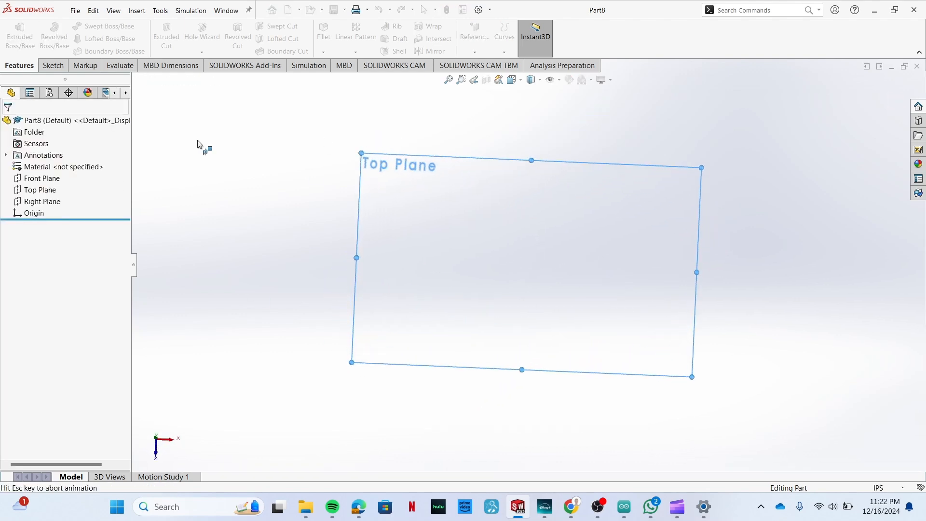
pyautogui.click(96, 40)
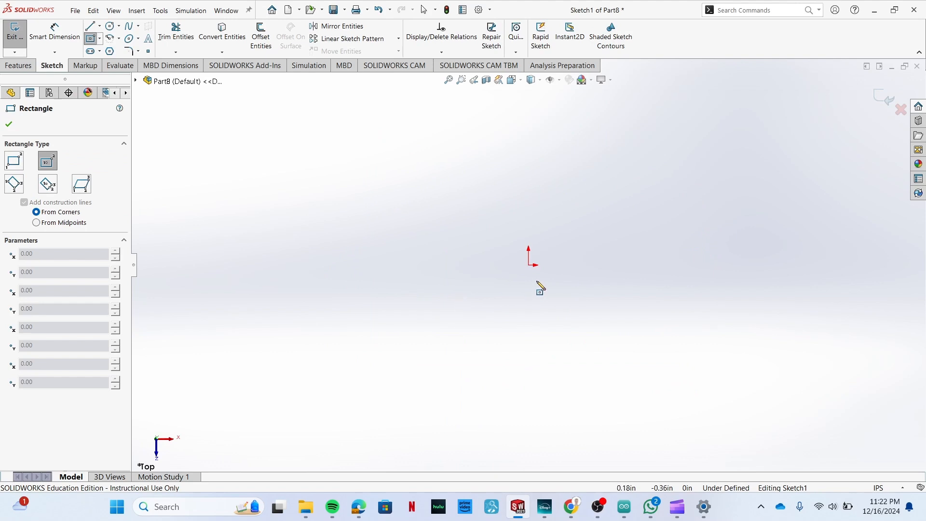
pyautogui.click(529, 265)
pyautogui.click(592, 346)
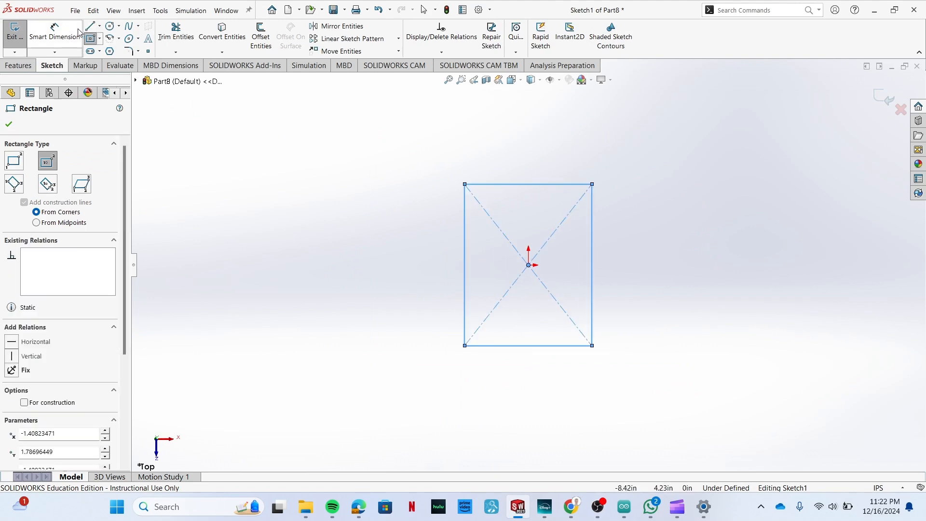
# Dimension the rectangle's vertical and horizontal sides to 2 in each.
pyautogui.click(54, 31)
pyautogui.click(465, 273)
pyautogui.click(436, 263)
pyautogui.write('2')
pyautogui.press('Return')
pyautogui.click(505, 183)
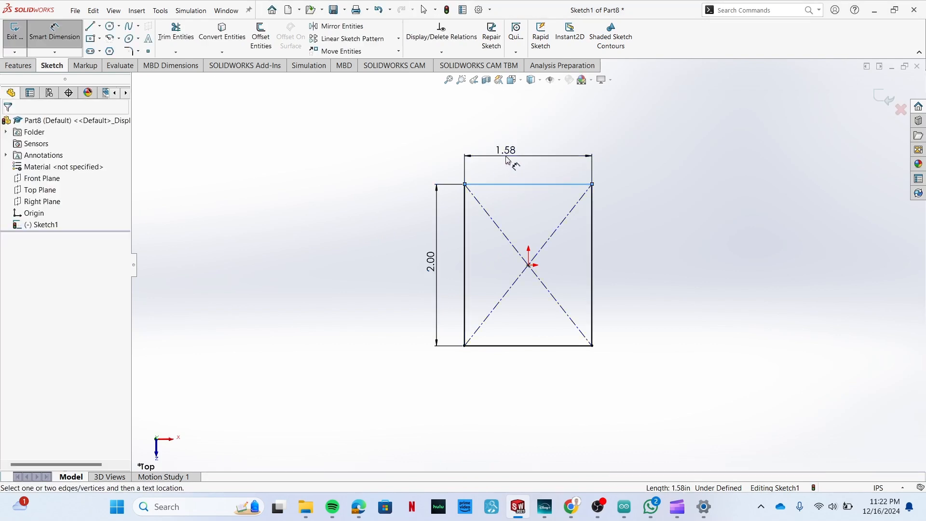
pyautogui.click(507, 155)
pyautogui.write('2')
pyautogui.press('Return')
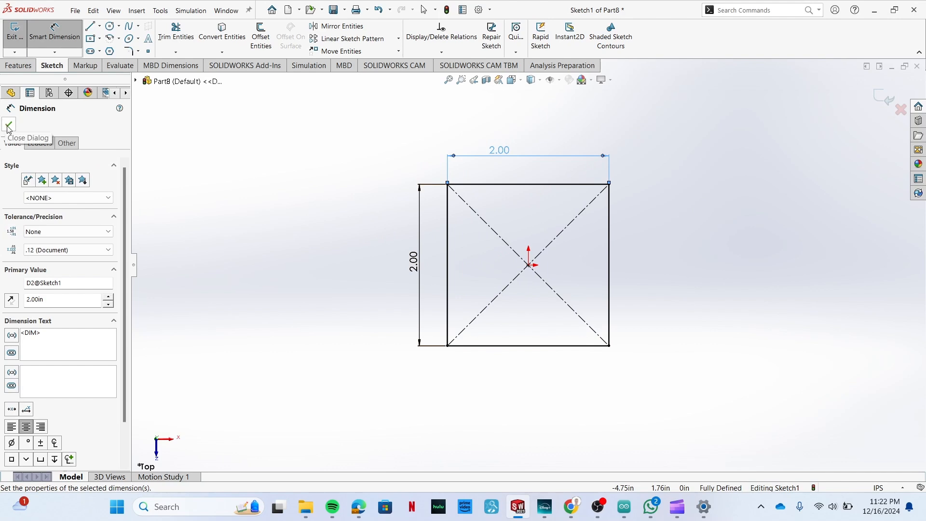
# Sketch a circle of about 0.15 in radius centered on the rectangle's diagonal near its upper-left corner.
pyautogui.click(110, 25)
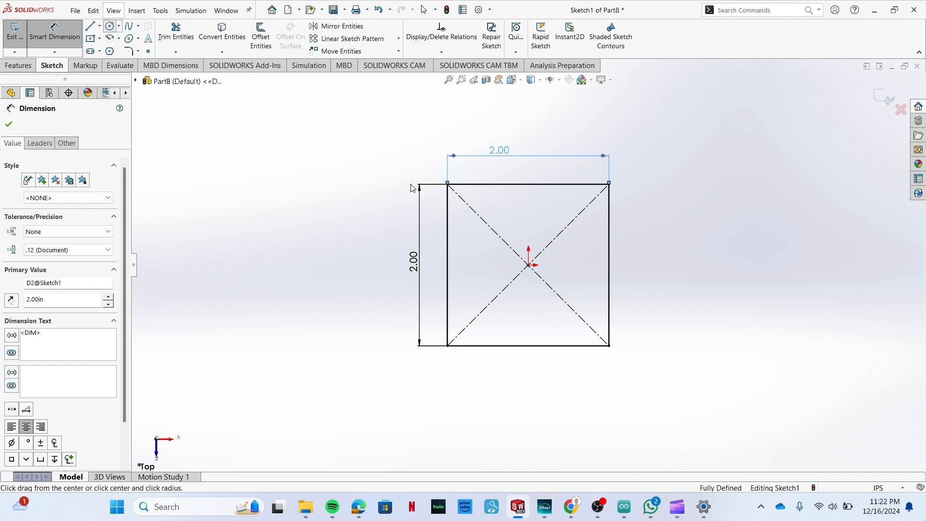
pyautogui.click(473, 211)
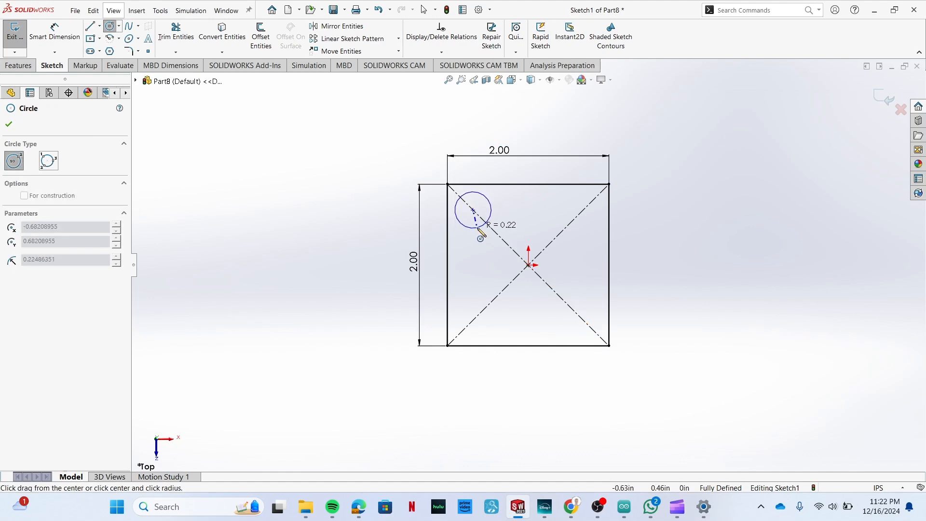
pyautogui.click(475, 224)
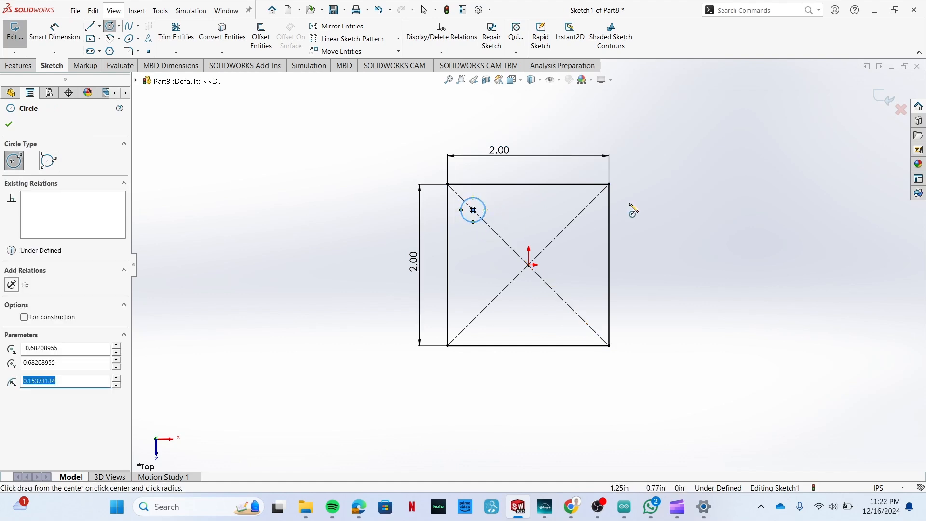
# Dimension the circle's diameter to 0.375 in.
pyautogui.click(77, 38)
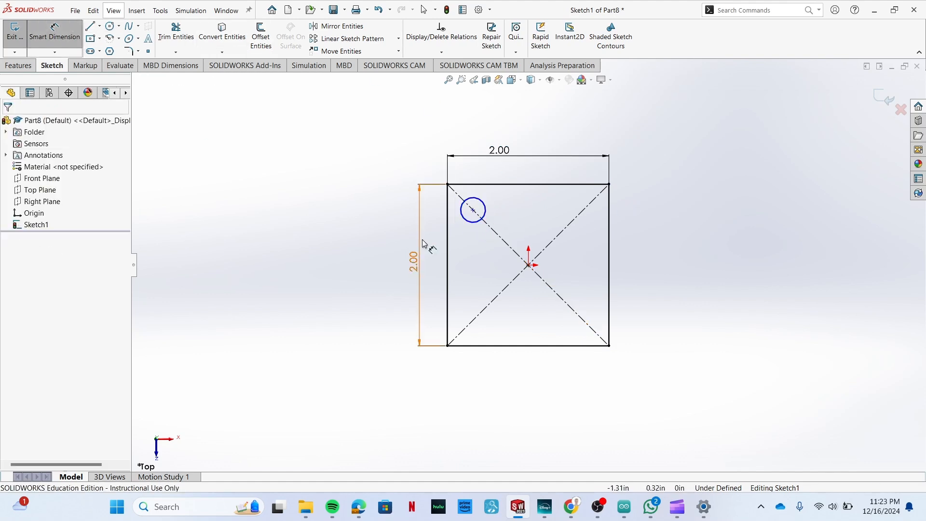
pyautogui.click(474, 223)
pyautogui.click(470, 248)
pyautogui.write('.2')
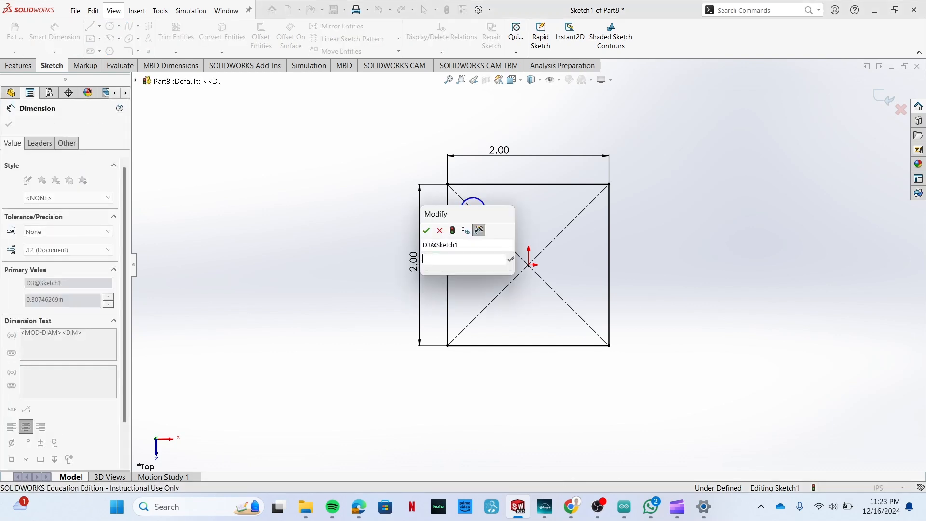
pyautogui.press('BackSpace')
pyautogui.write('375')
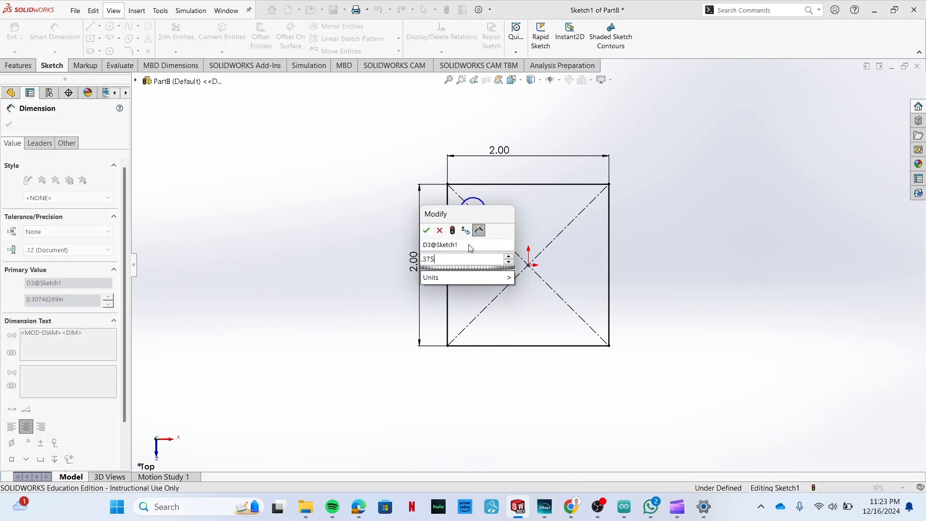
pyautogui.press('Return')
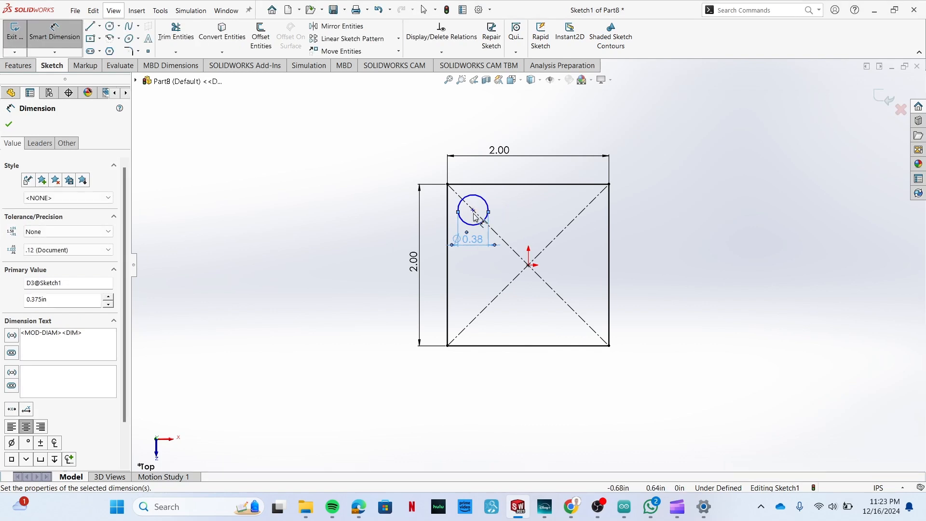
# Dimension the distance from the circle's center to the rectangle's left side to 0.375 in.
pyautogui.click(473, 211)
pyautogui.click(447, 271)
pyautogui.click(466, 284)
pyautogui.write('.375')
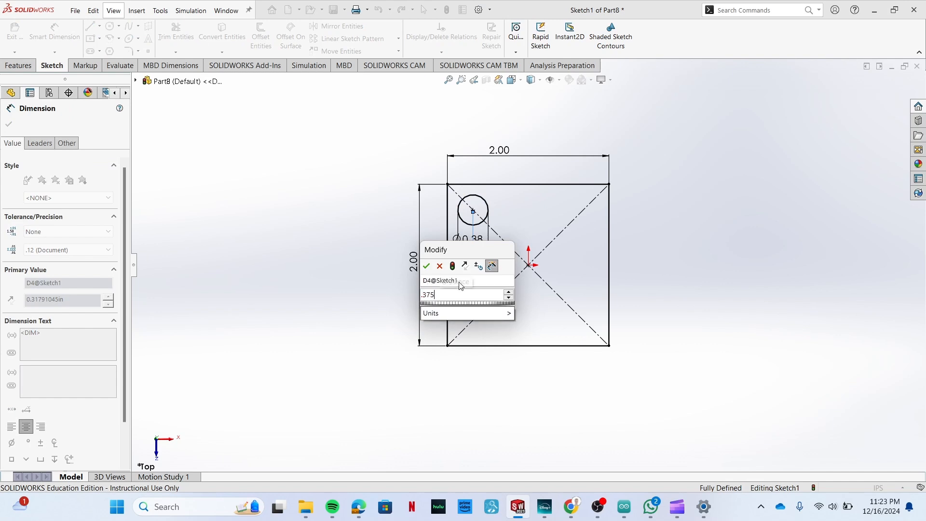
pyautogui.press('Return')
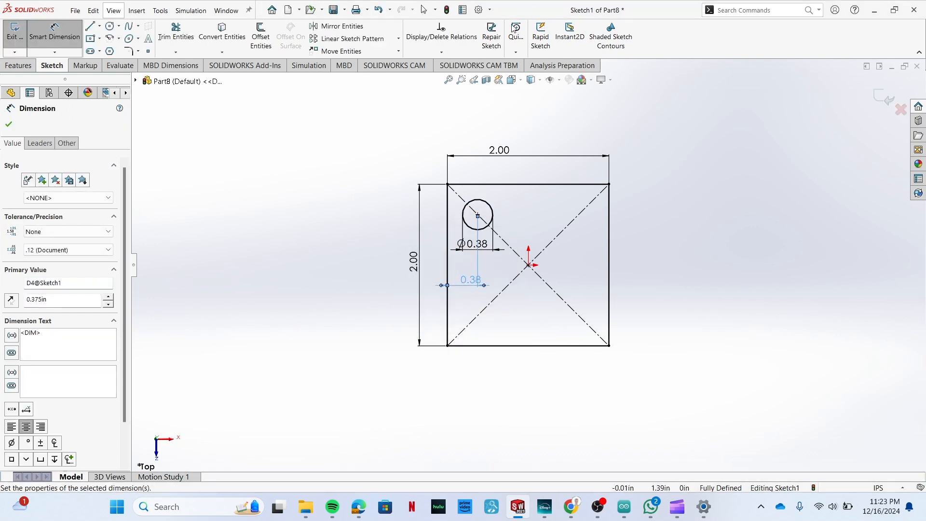
# Sketch a short vertical construction line running down from the origin.
pyautogui.click(90, 27)
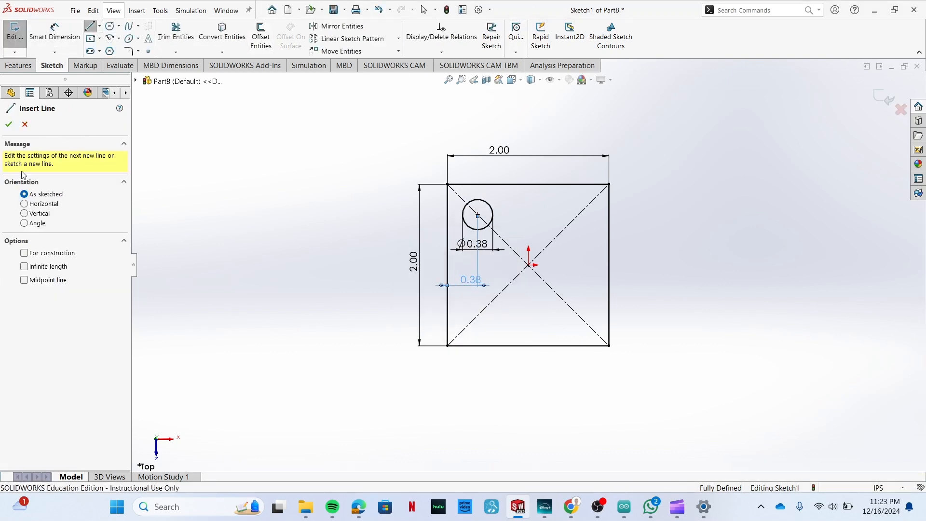
pyautogui.click(24, 253)
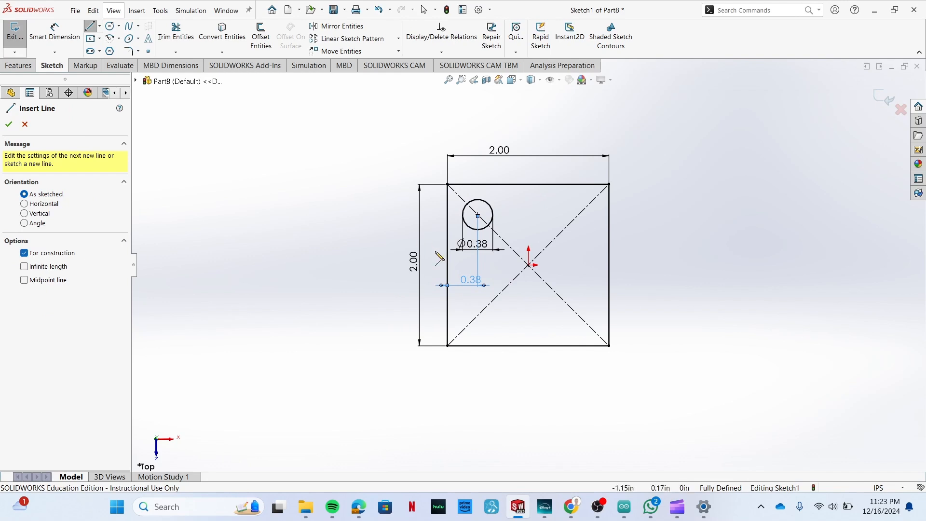
pyautogui.click(529, 265)
pyautogui.click(529, 297)
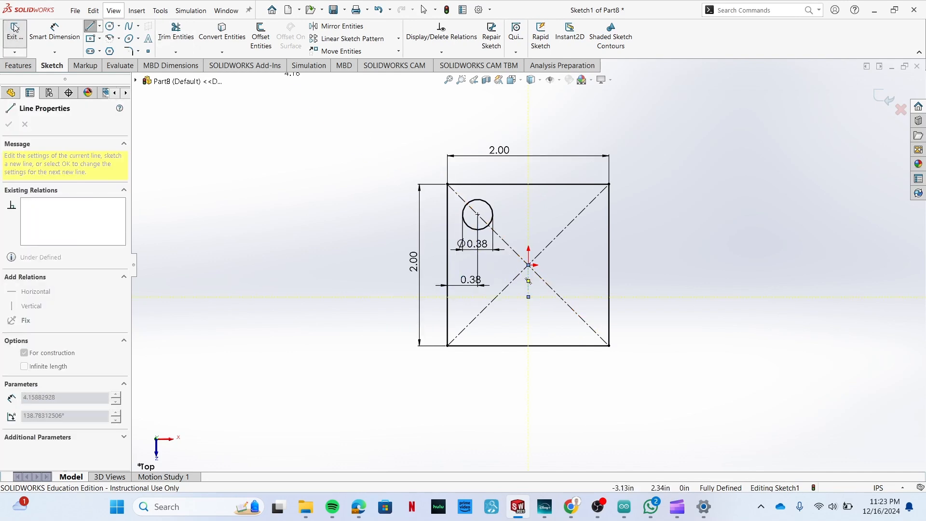
# Mirror the circle about the vertical construction line to the rectangle's upper-right corner.
pyautogui.click(339, 26)
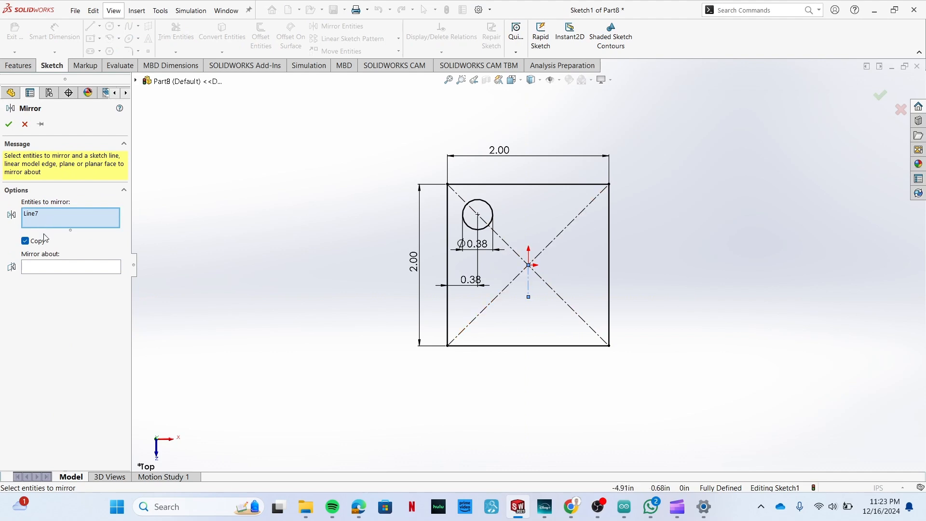
pyautogui.click(489, 225)
pyautogui.click(57, 276)
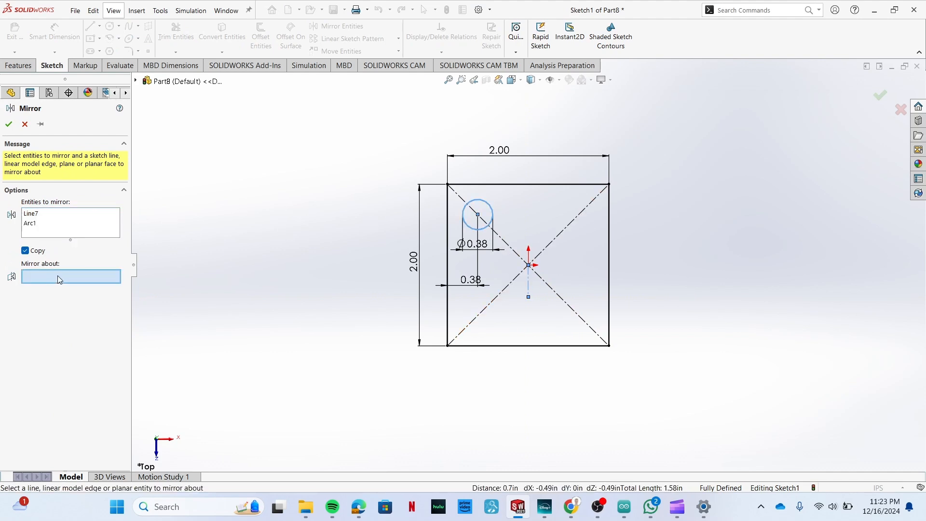
pyautogui.click(529, 288)
pyautogui.click(8, 125)
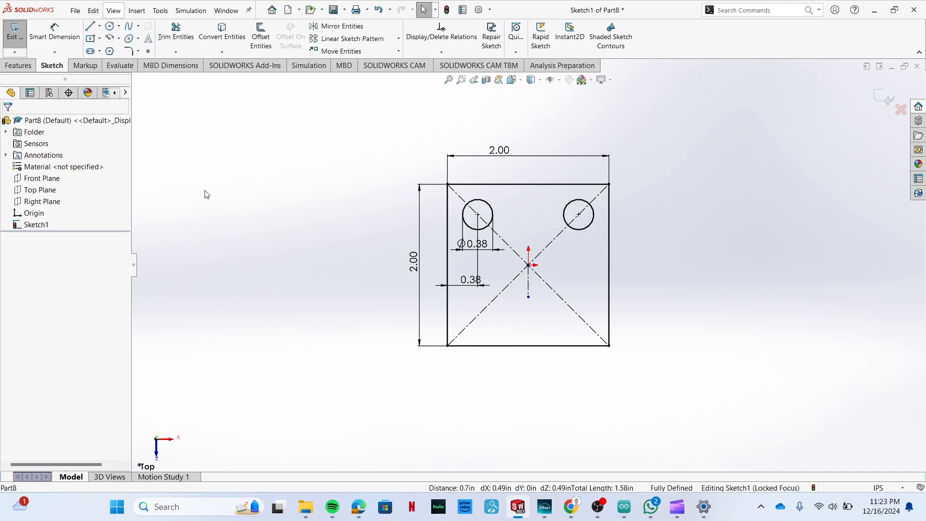
# Finish the sketch and extrude the square profile with its two holes to a blind depth of 0.25 in.
pyautogui.click(5, 34)
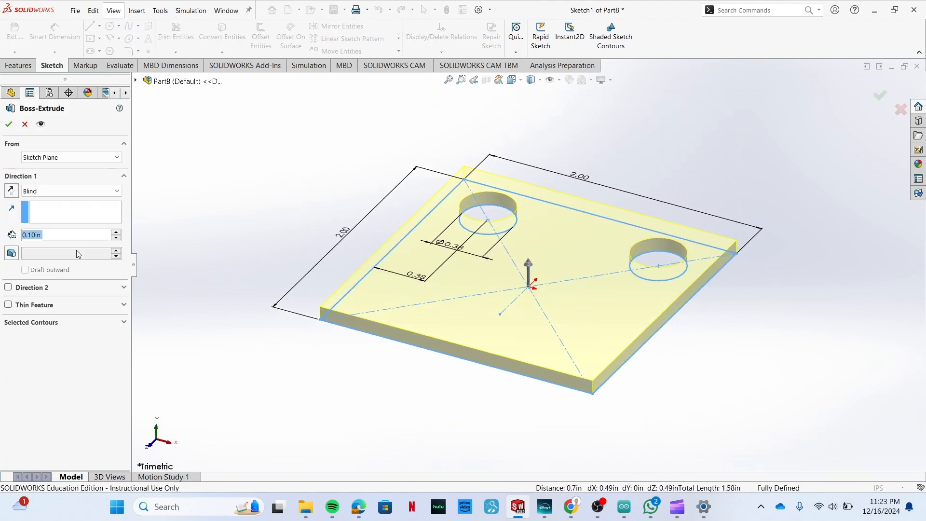
pyautogui.write('.25')
pyautogui.press('Return')
pyautogui.click(9, 125)
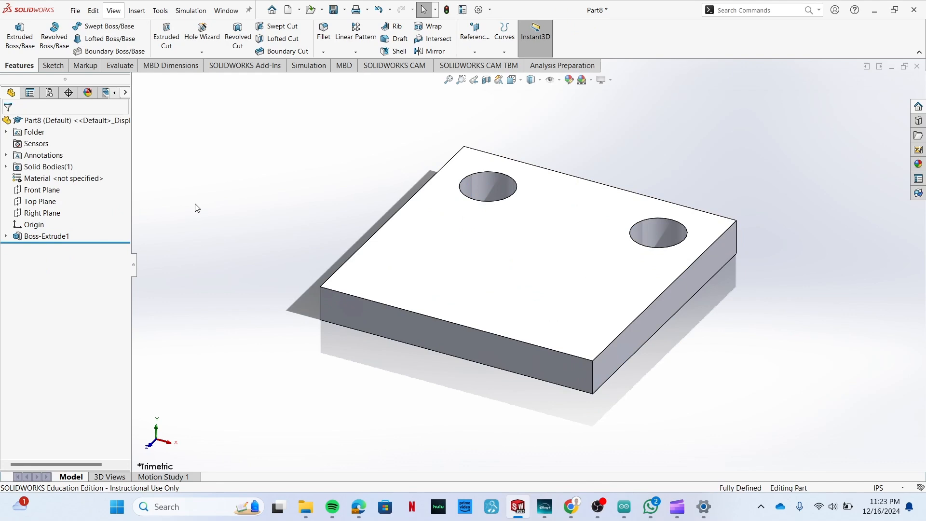
# Save the part as shearplate in the Downloads folder.
pyautogui.hotkey('ctrl', 's')
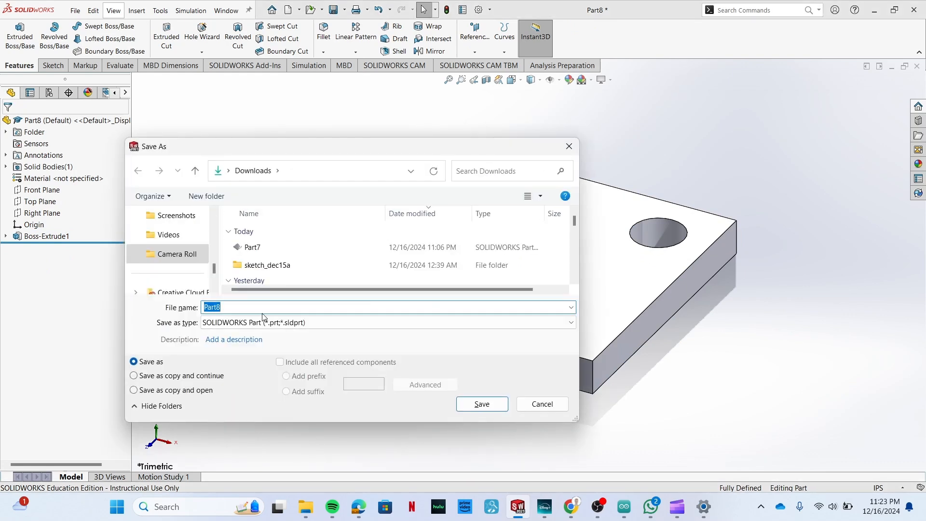
pyautogui.write('shearplate')
pyautogui.click(484, 404)
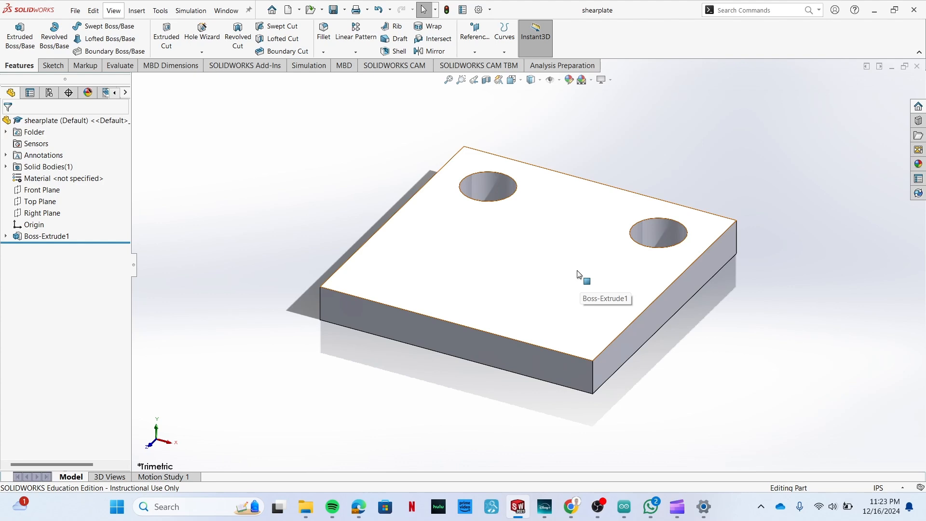
pyautogui.moveTo(580, 250); pyautogui.dragTo(550, 230, button='middle')
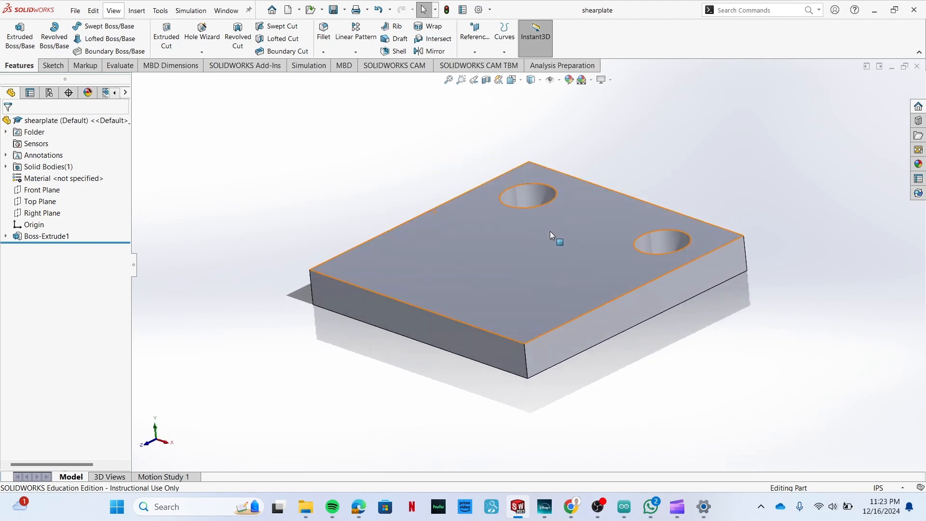
pyautogui.click(309, 66)
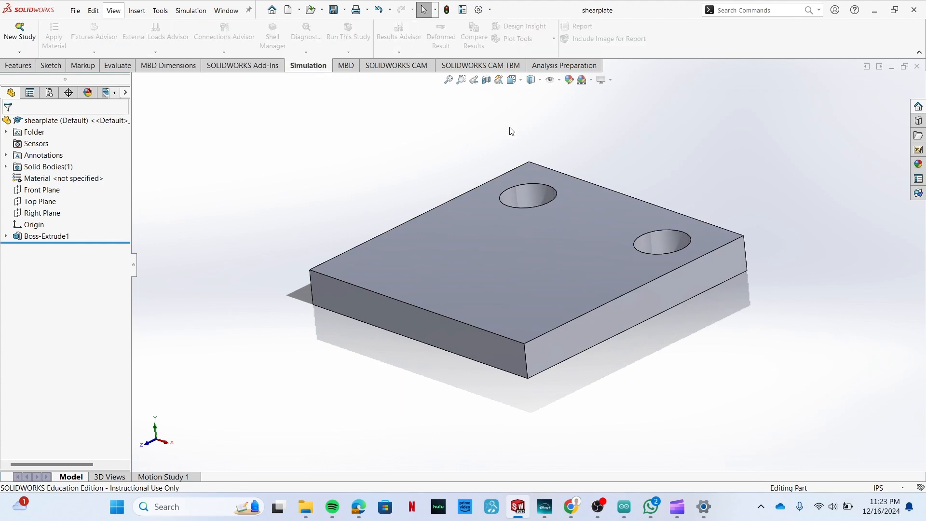
pyautogui.click(27, 68)
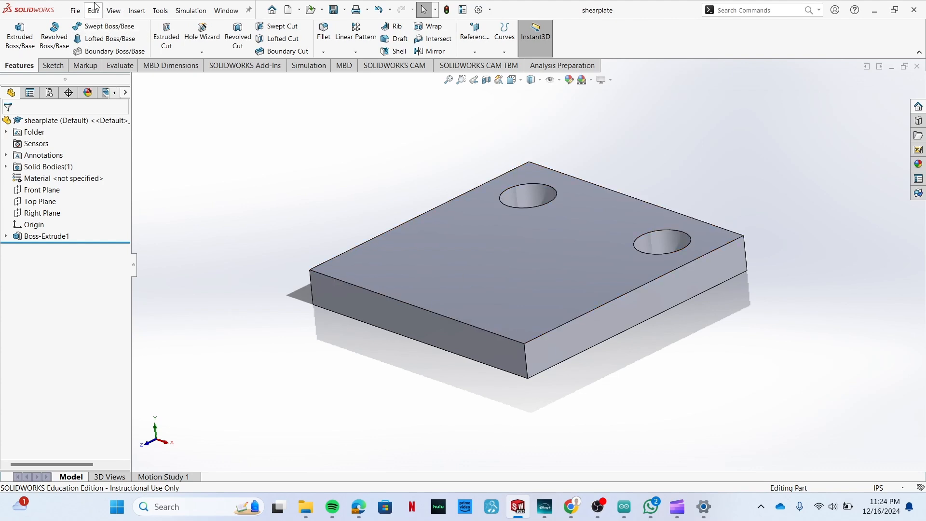
# Make a new assembly from the part using the Assembly template and place shearplate as its first component.
pyautogui.click(75, 12)
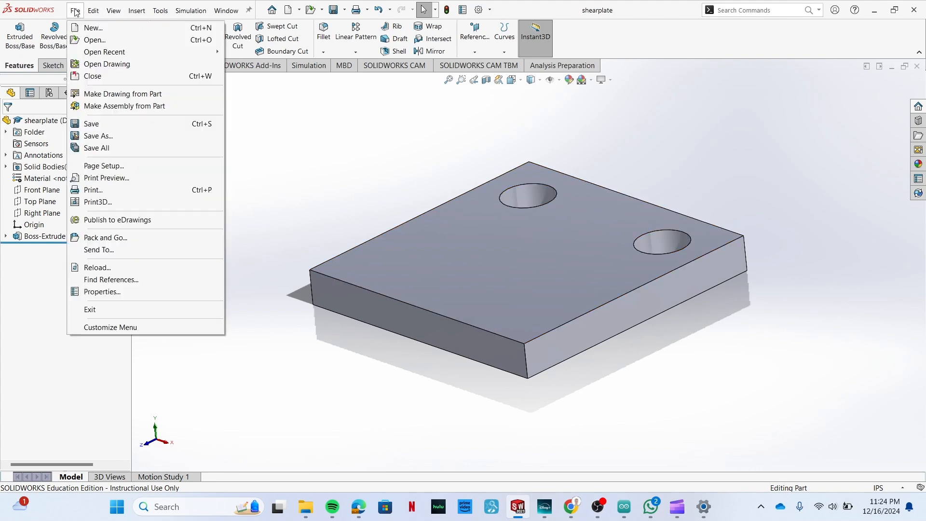
pyautogui.click(121, 110)
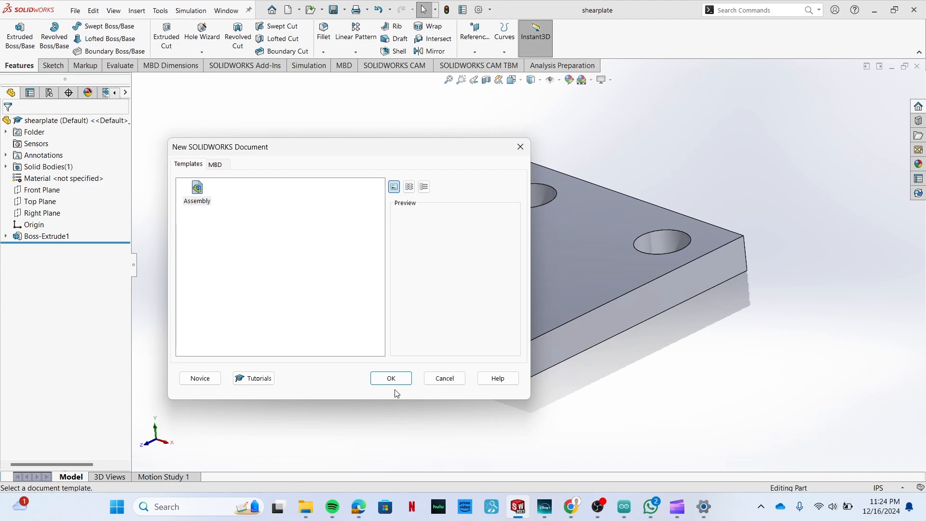
pyautogui.click(391, 378)
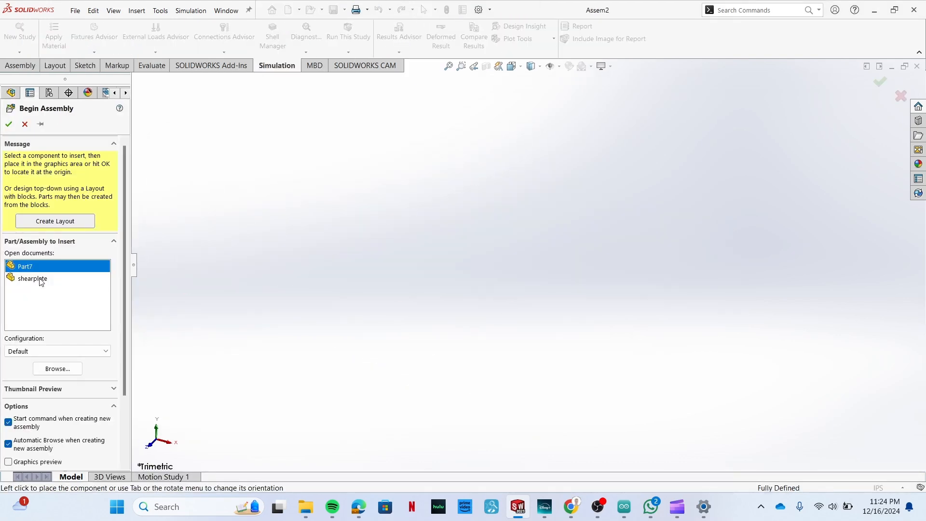
pyautogui.click(41, 282)
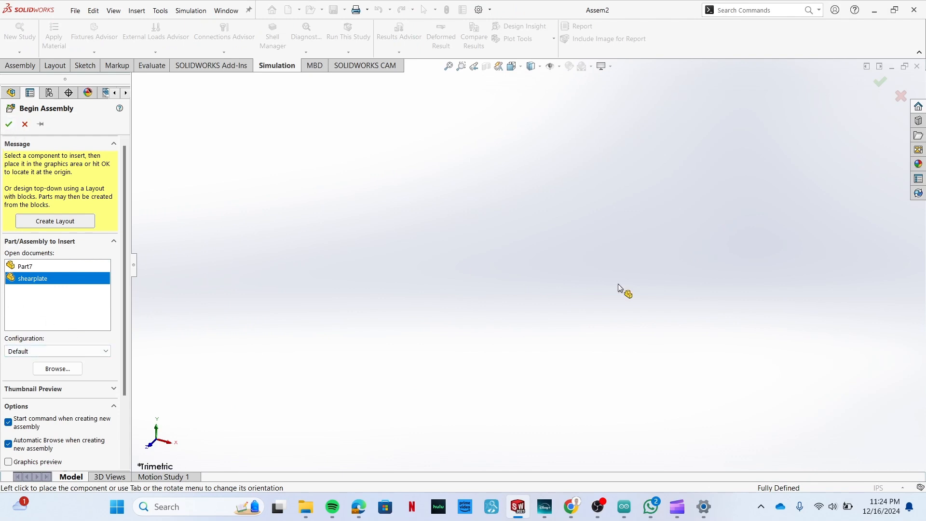
pyautogui.click(571, 325)
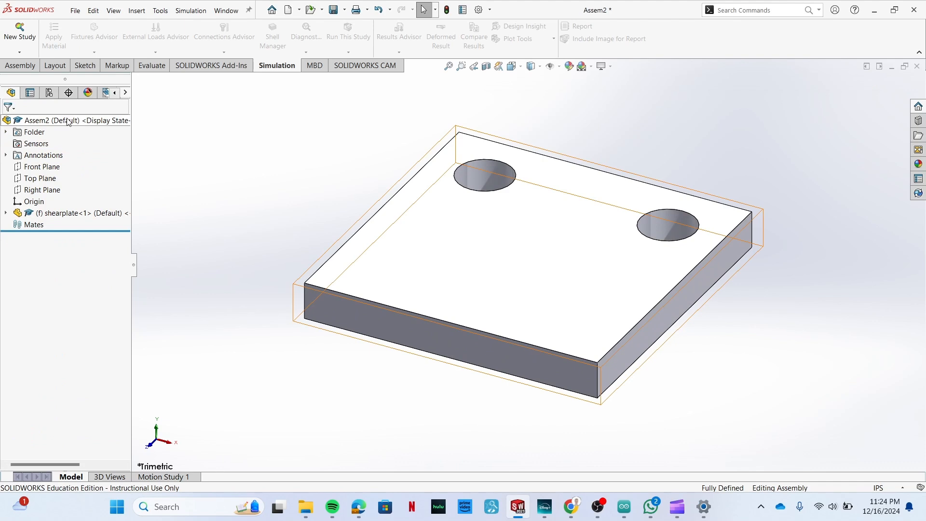
# Insert a second shearplate component into the assembly and place it above the first plate.
pyautogui.scroll(2, 668, 223)
pyautogui.moveTo(668, 223); pyautogui.dragTo(617, 207, button='middle')
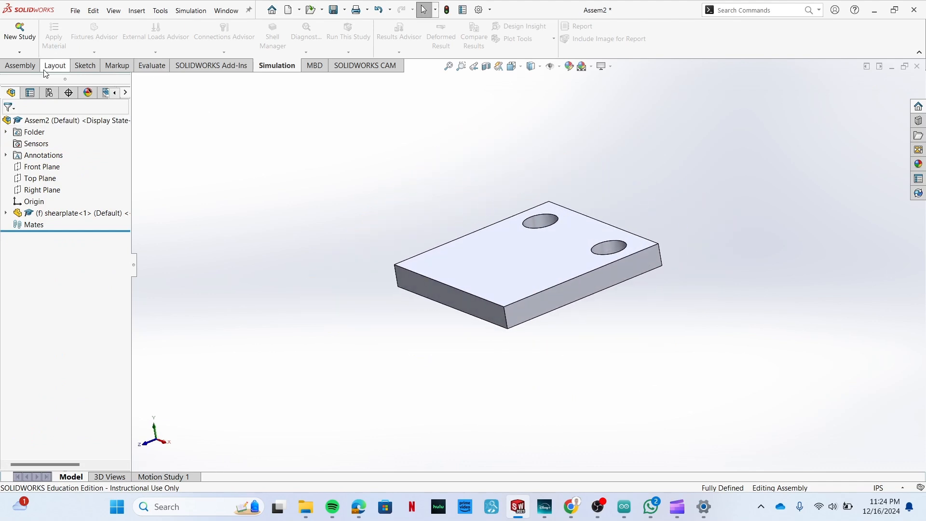
pyautogui.click(30, 65)
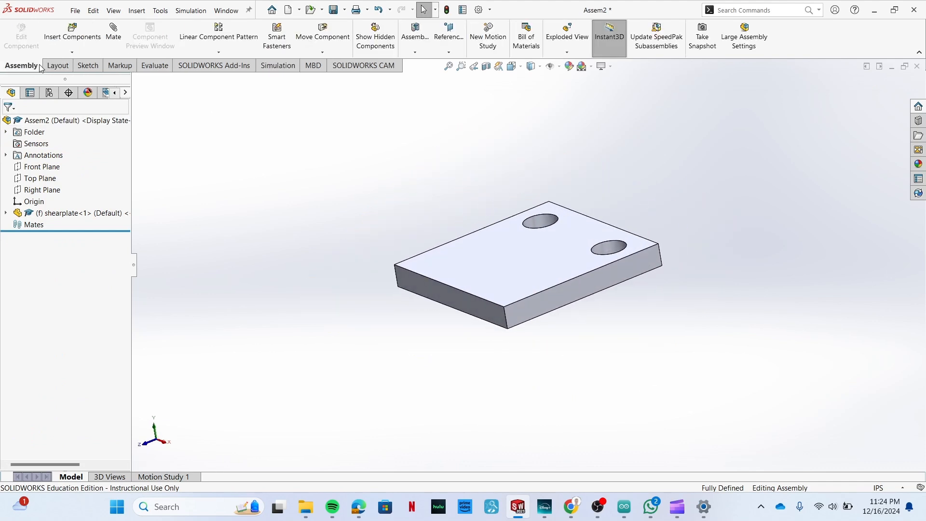
pyautogui.click(92, 40)
pyautogui.click(43, 268)
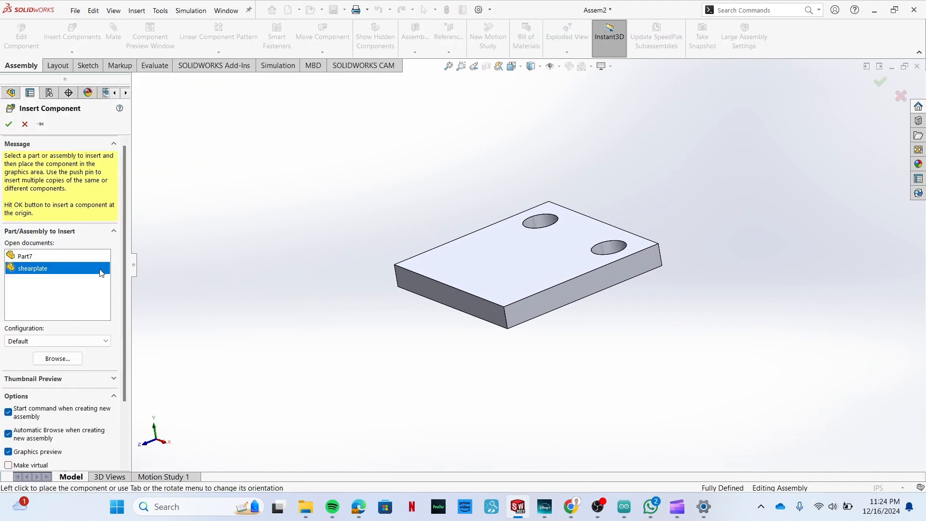
pyautogui.click(403, 171)
pyautogui.moveTo(283, 197)
pyautogui.mouseDown(button='middle')
pyautogui.moveTo(265, 203)
pyautogui.moveTo(283, 271)
pyautogui.moveTo(279, 207)
pyautogui.mouseUp(button='middle')
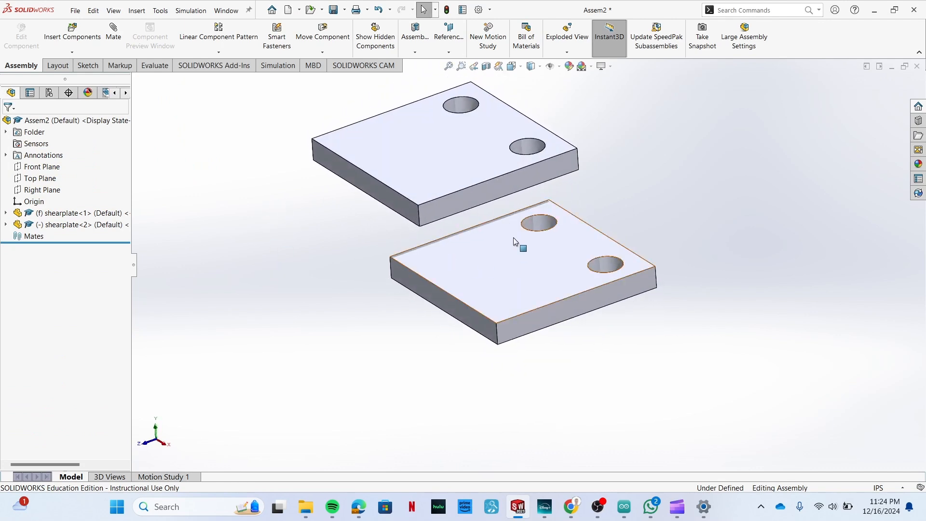
# Add a coincident mate between the underside of the second shear plate and the top face of the first.
pyautogui.click(110, 39)
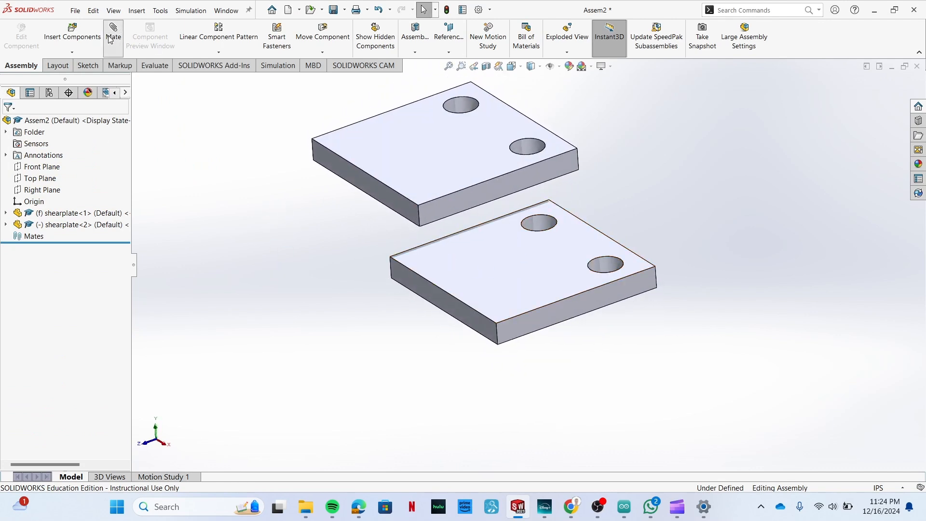
pyautogui.moveTo(291, 349); pyautogui.dragTo(302, 252, button='middle')
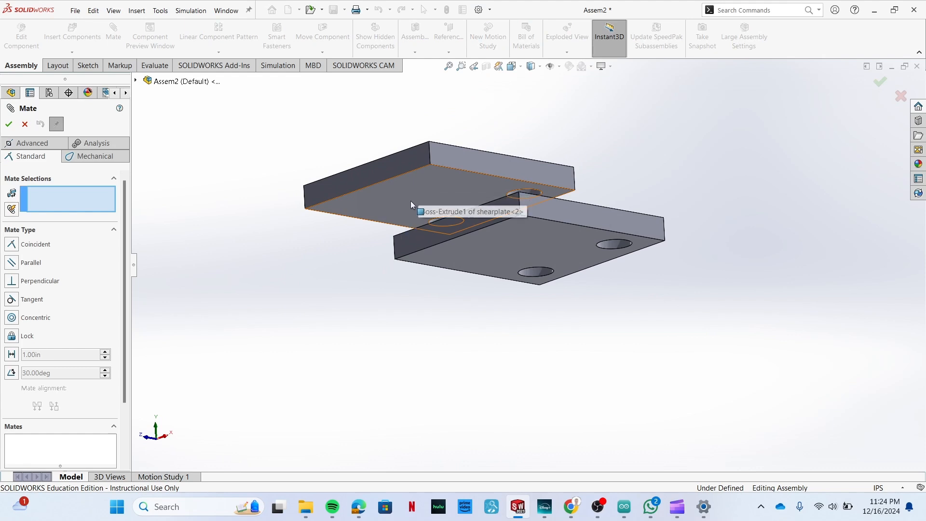
pyautogui.moveTo(367, 291); pyautogui.dragTo(320, 265, button='middle')
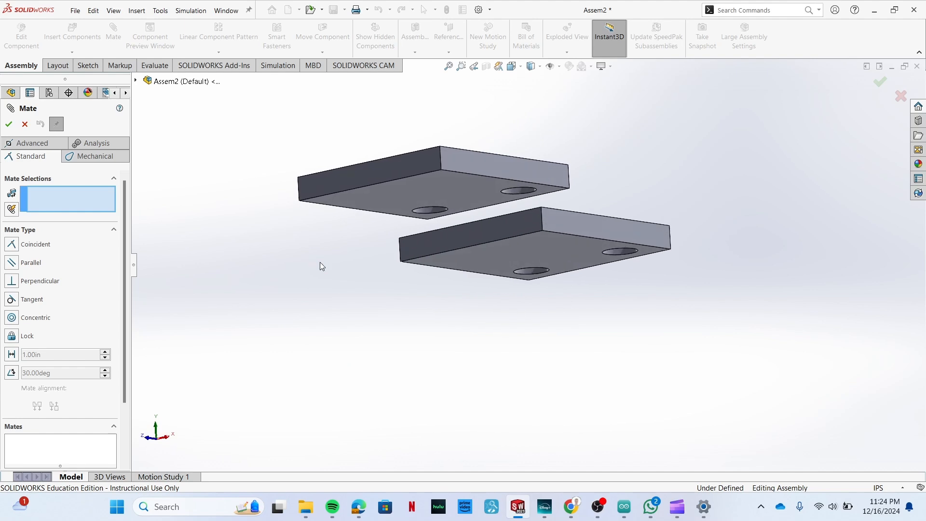
pyautogui.click(414, 186)
pyautogui.moveTo(243, 315); pyautogui.dragTo(284, 357, button='middle')
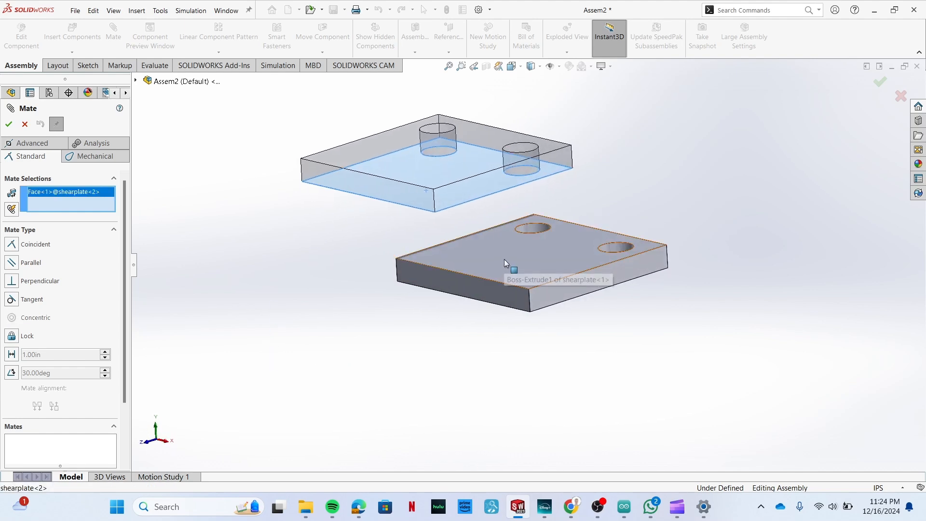
pyautogui.click(504, 259)
pyautogui.moveTo(351, 352); pyautogui.dragTo(326, 315, button='middle')
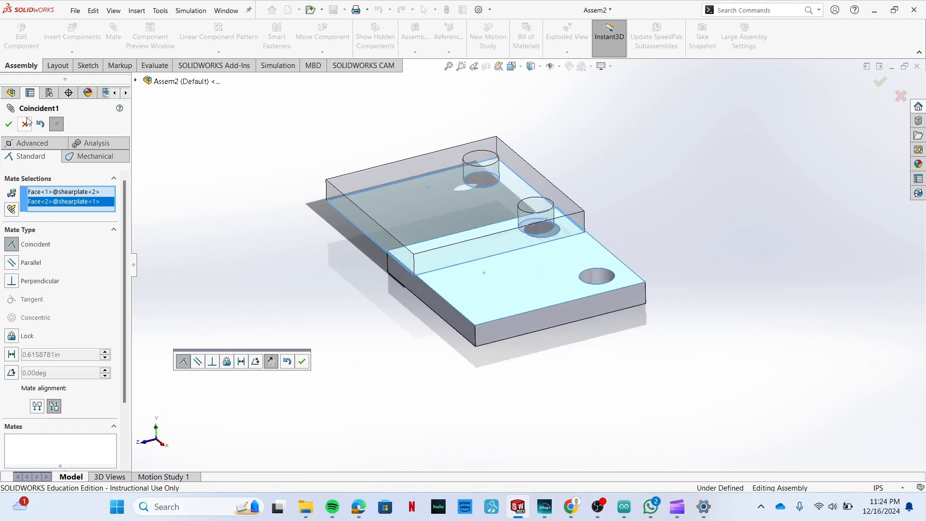
pyautogui.click(9, 124)
# Add a concentric mate between the overlapping holes of the upper and lower shear plates.
pyautogui.moveTo(295, 251); pyautogui.dragTo(280, 316, button='middle')
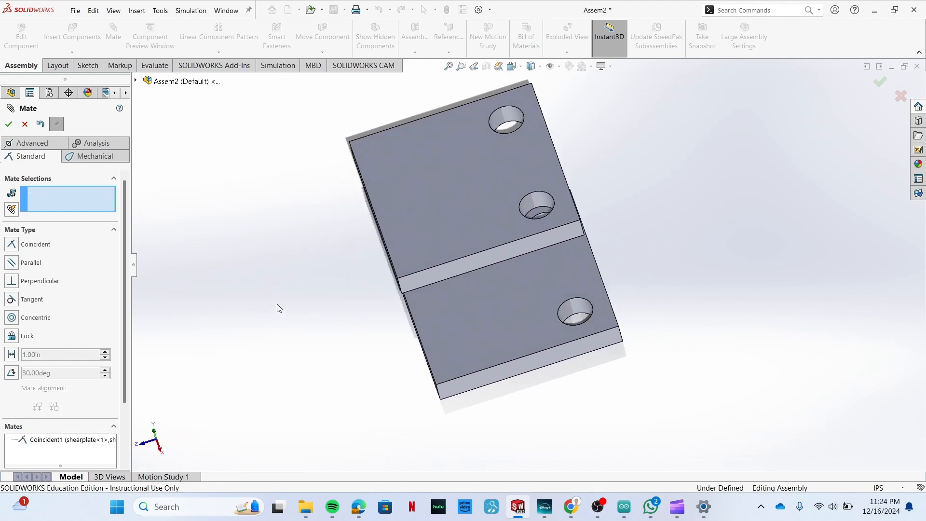
pyautogui.click(11, 319)
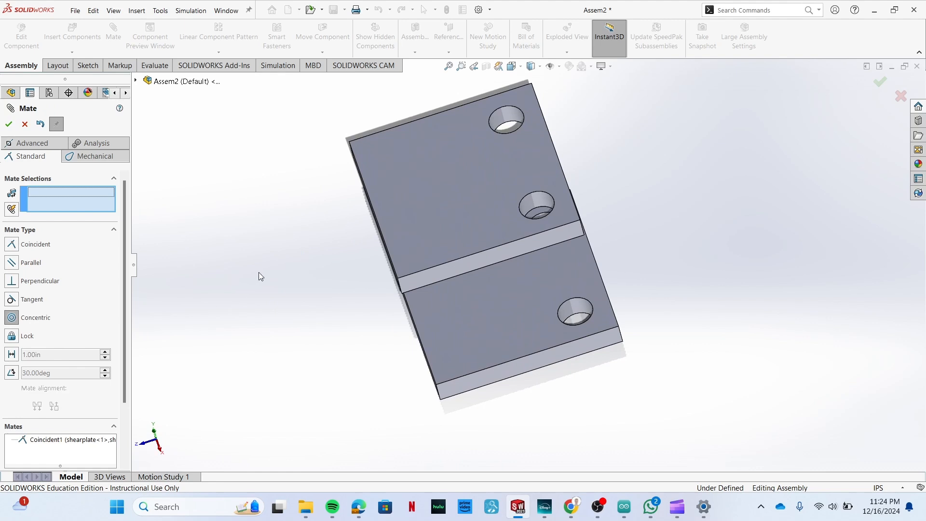
pyautogui.scroll(2, 325, 282)
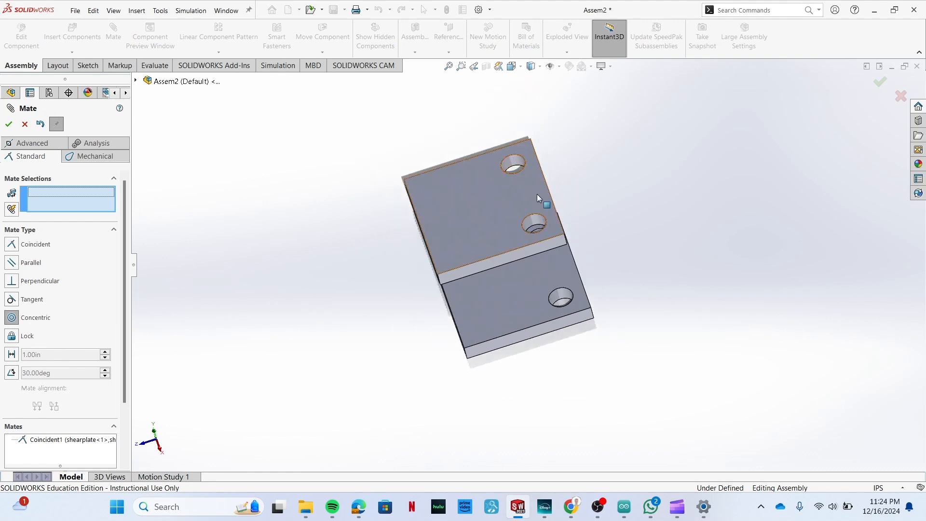
pyautogui.scroll(-4, 557, 242)
pyautogui.moveTo(705, 230); pyautogui.dragTo(669, 254, button='middle')
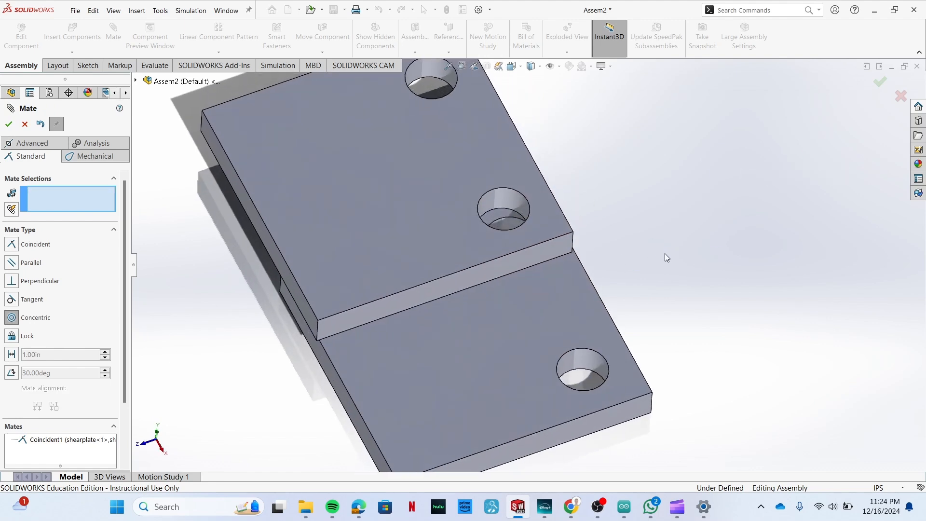
pyautogui.click(507, 198)
pyautogui.moveTo(643, 204); pyautogui.dragTo(652, 233, button='middle')
pyautogui.click(506, 234)
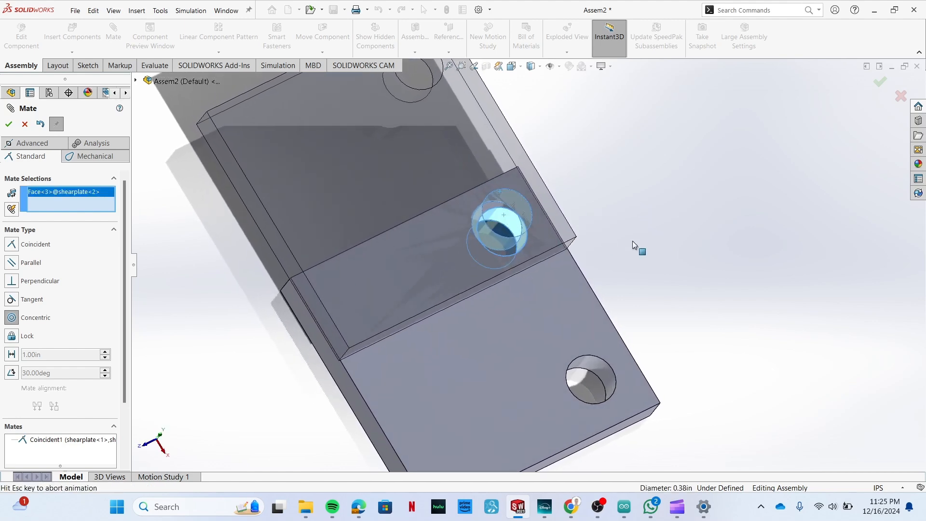
pyautogui.click(8, 124)
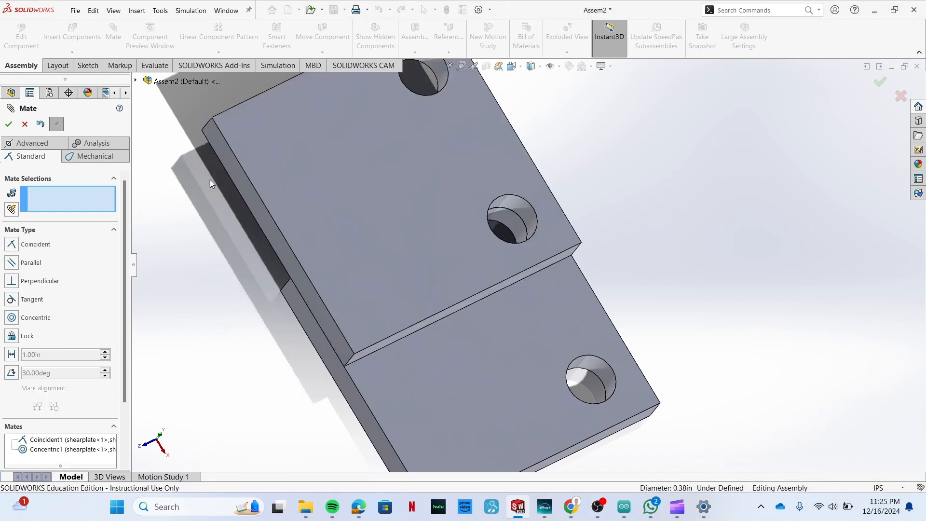
# Add a second concentric mate between the remaining holes of the two plates and finish mating.
pyautogui.click(440, 78)
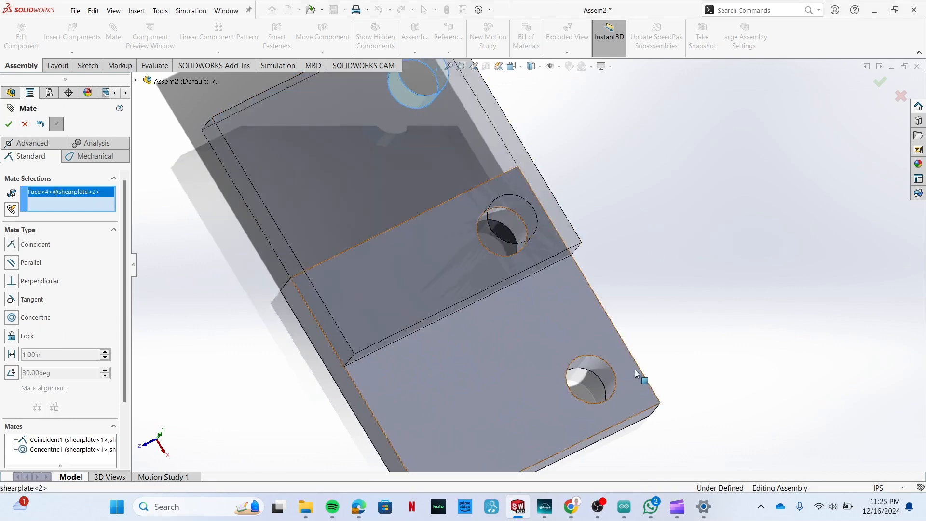
pyautogui.click(597, 377)
pyautogui.moveTo(656, 366); pyautogui.dragTo(642, 222, button='middle')
pyautogui.click(9, 124)
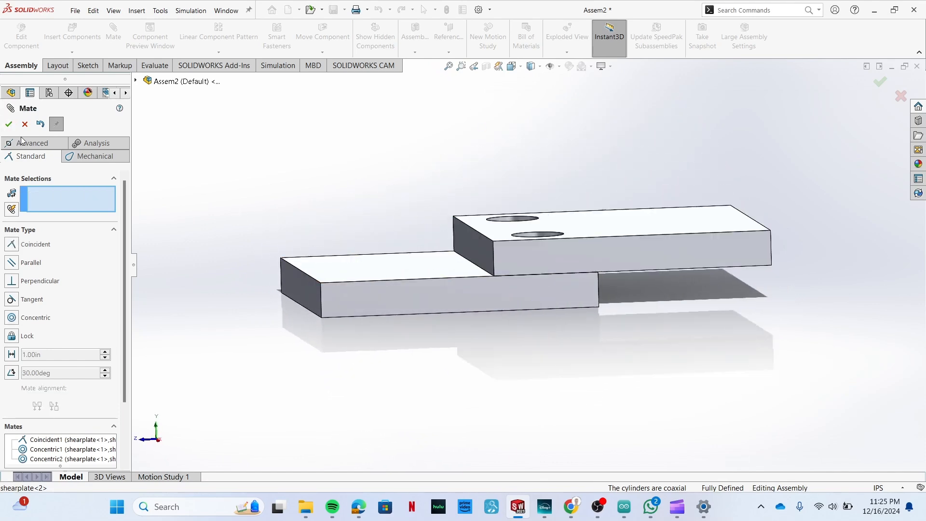
pyautogui.click(25, 123)
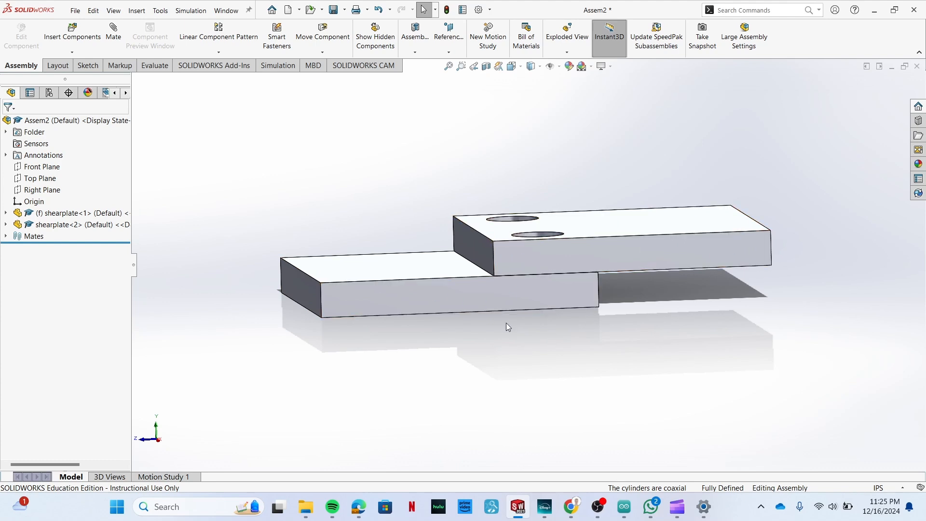
# Create a new static simulation study named Single Shear.
pyautogui.click(278, 65)
pyautogui.click(5, 25)
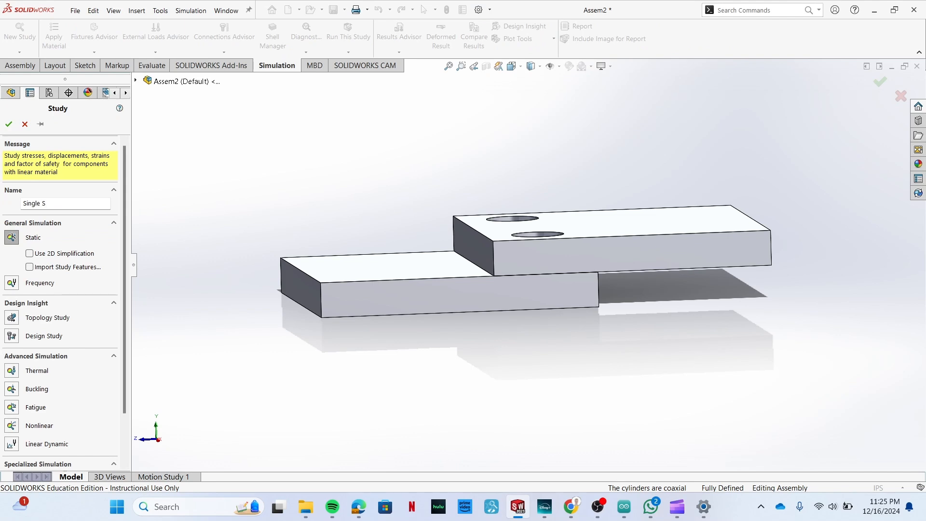
pyautogui.click(8, 124)
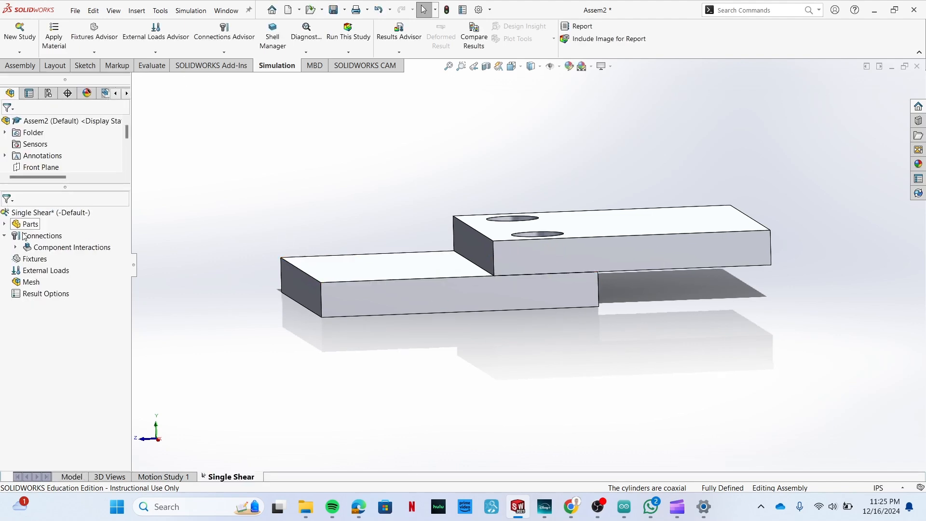
# Apply 6061 Alloy from the aluminium alloys to both shearplate parts in the study.
pyautogui.click(4, 224)
pyautogui.click(65, 236)
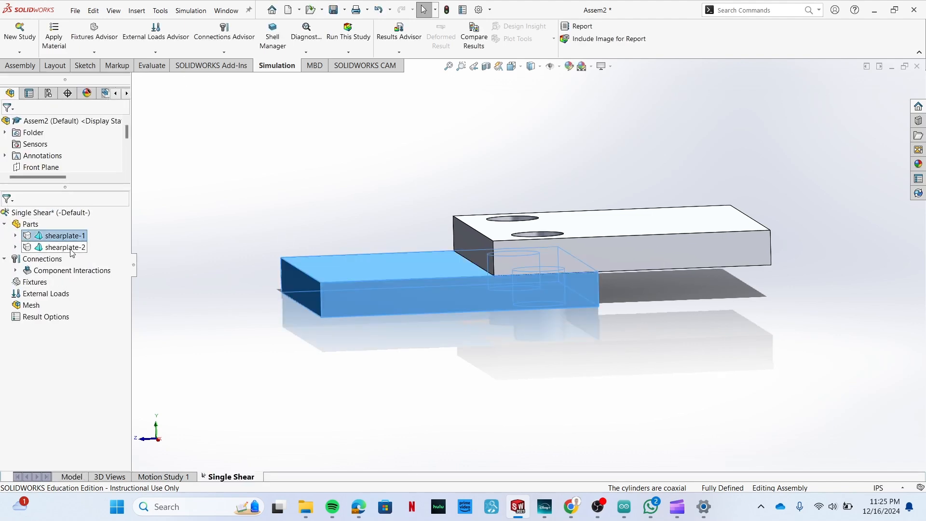
pyautogui.keyDown('ctrl'); pyautogui.click(65, 247); pyautogui.keyUp('ctrl')
pyautogui.click(54, 34)
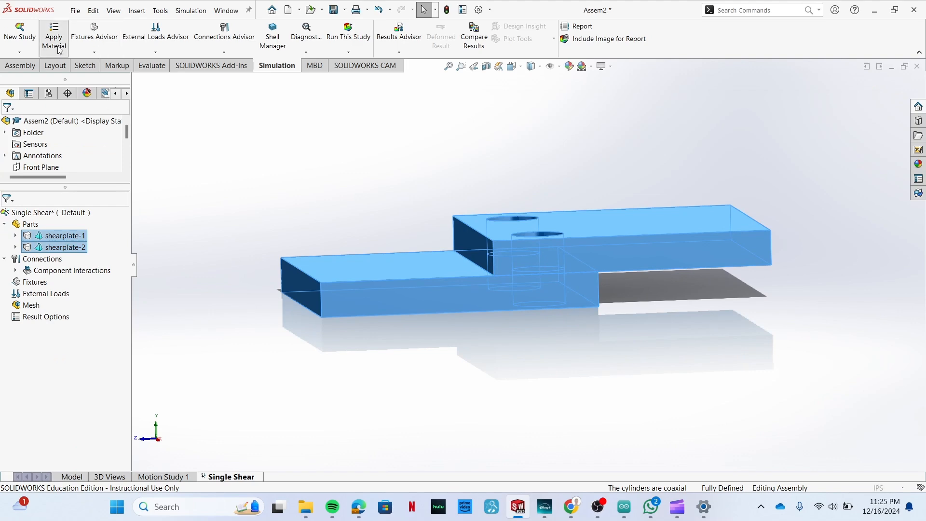
pyautogui.click(26, 69)
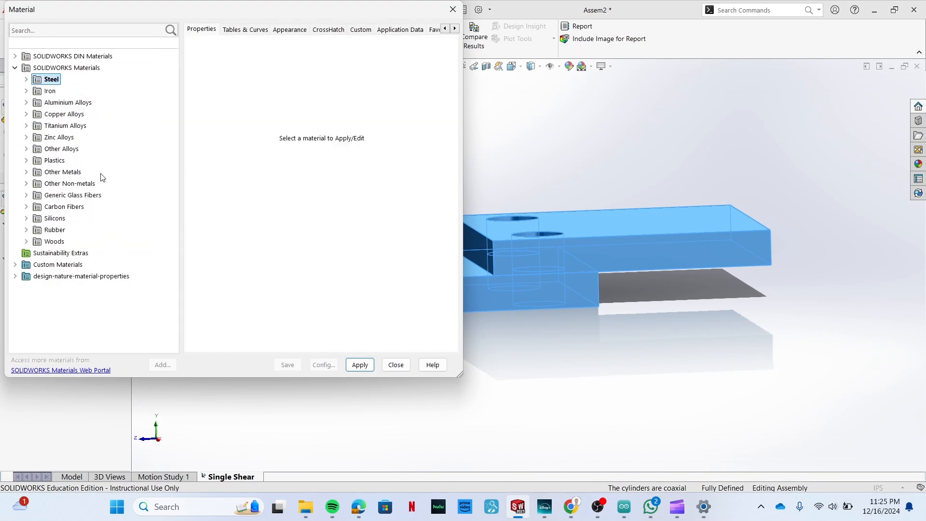
pyautogui.click(27, 102)
pyautogui.scroll(-10, 115, 210)
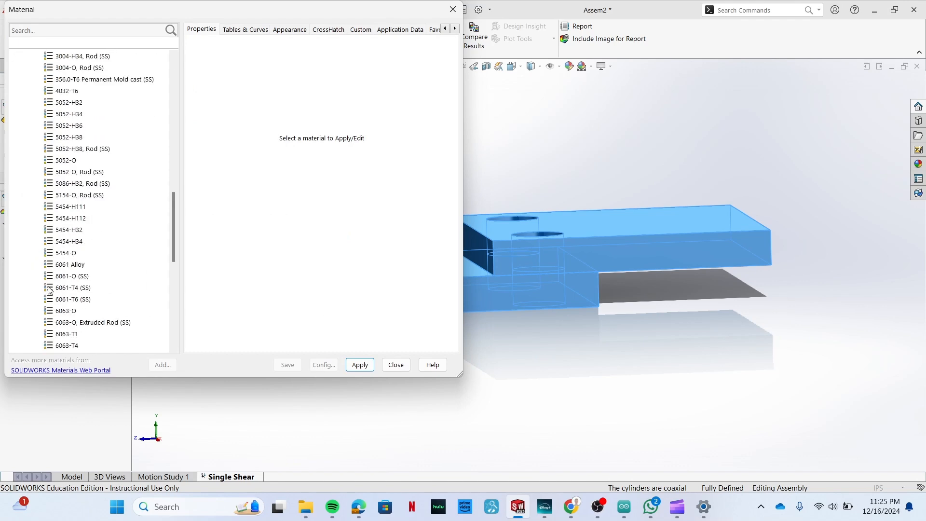
pyautogui.click(70, 264)
pyautogui.click(360, 366)
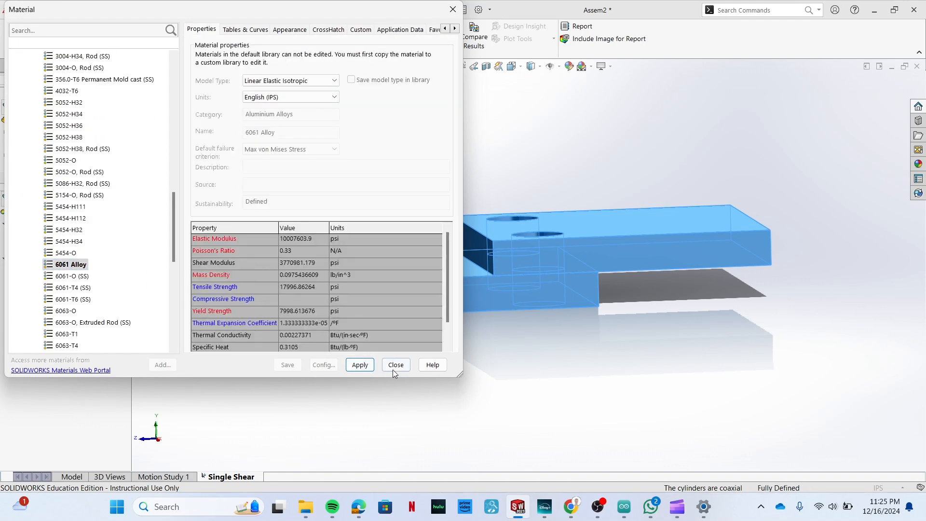
pyautogui.click(392, 369)
pyautogui.click(536, 379)
# Start a bolt connector and set its head on the top edge of the upper plate's far hole.
pyautogui.moveTo(413, 343); pyautogui.dragTo(392, 430, button='middle')
pyautogui.moveTo(422, 422); pyautogui.dragTo(415, 394, button='middle')
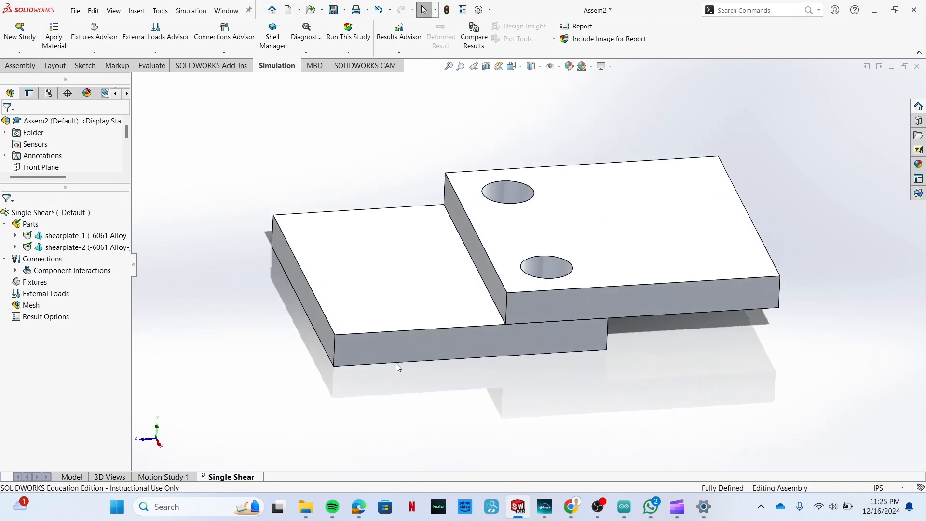
pyautogui.scroll(4, 428, 262)
pyautogui.scroll(-3, 542, 259)
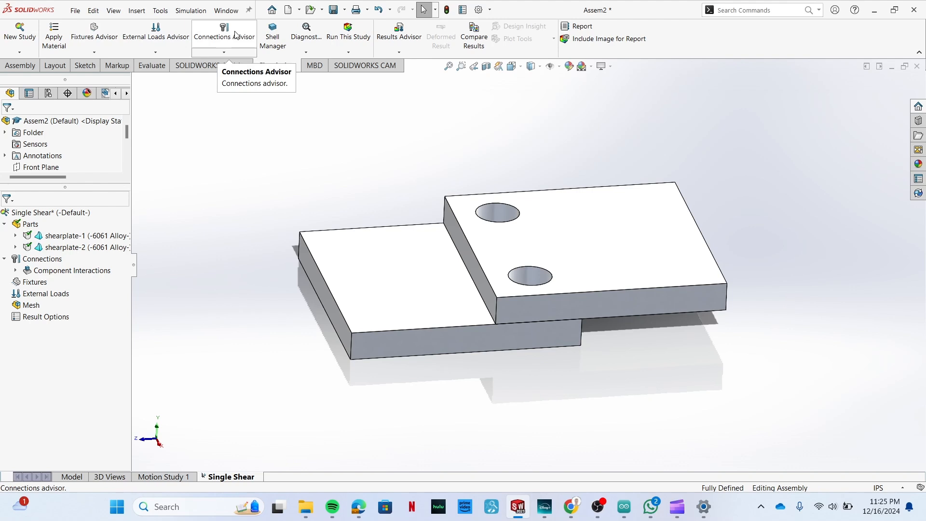
pyautogui.click(237, 55)
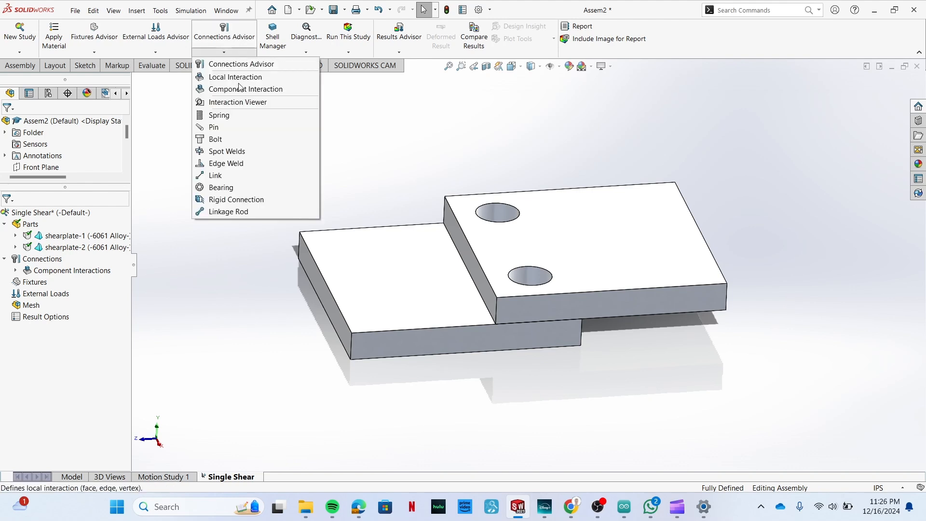
pyautogui.click(233, 143)
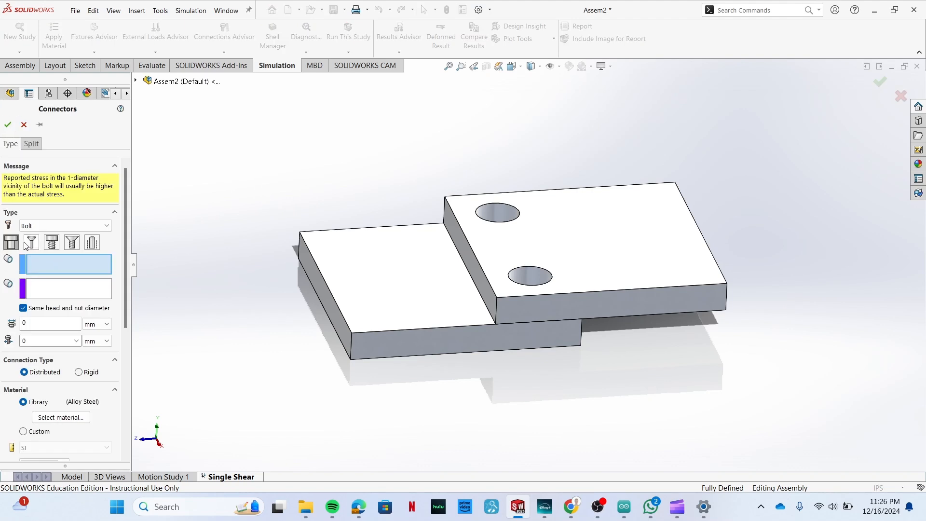
pyautogui.click(84, 227)
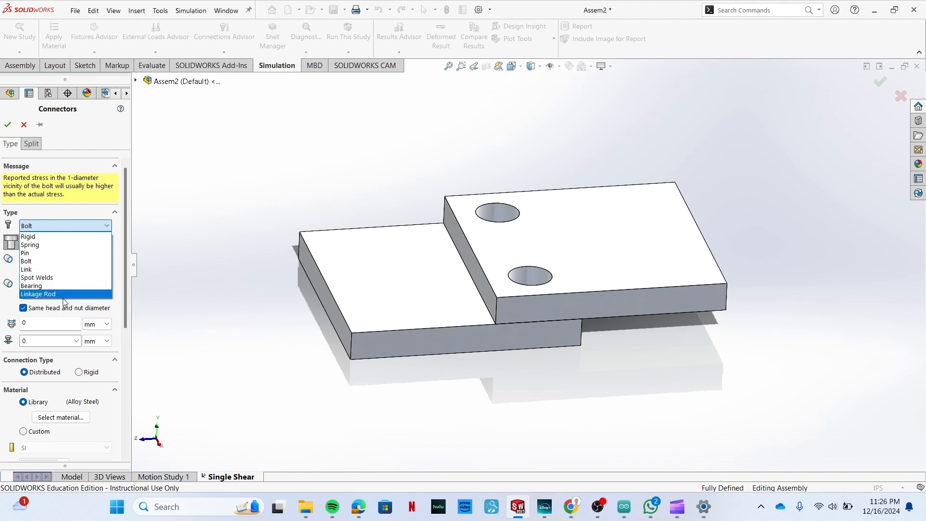
pyautogui.click(38, 262)
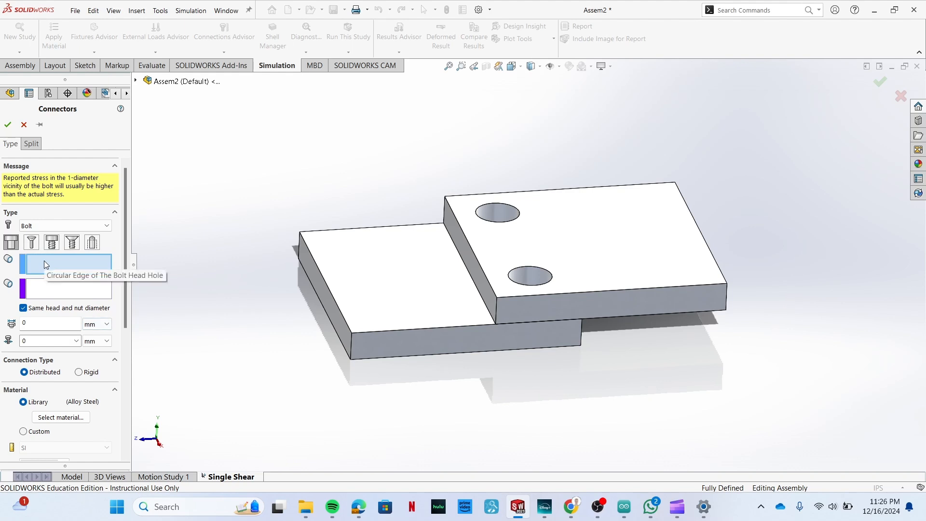
pyautogui.click(519, 221)
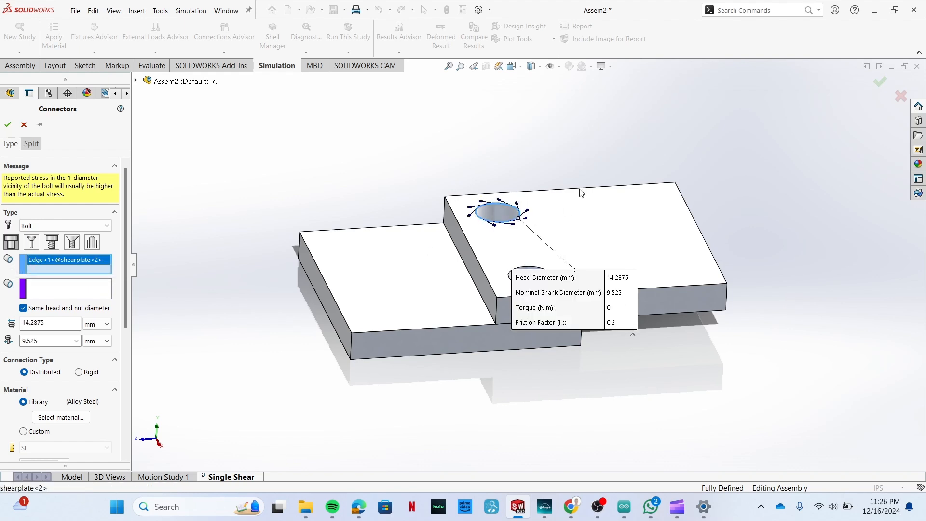
# Set the bolt's nut location to the bottom edge of the aligned hole in the lower plate.
pyautogui.click(32, 289)
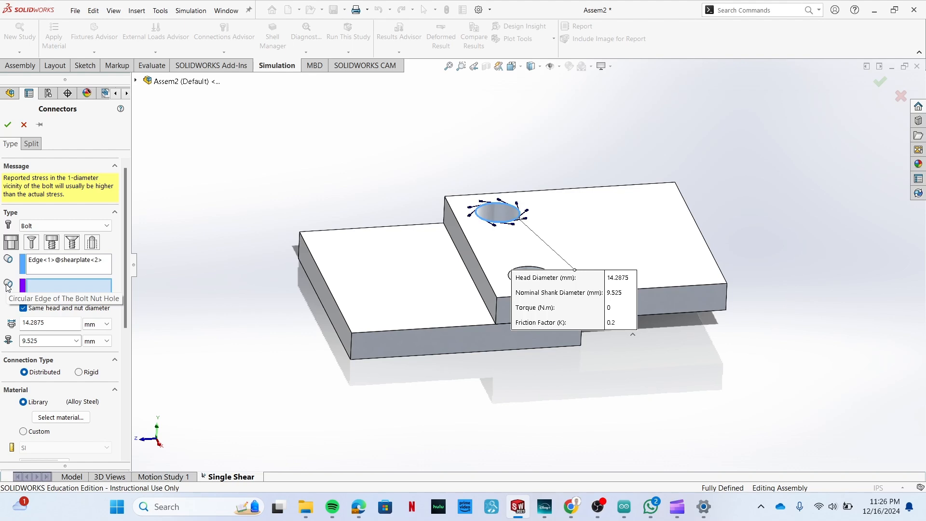
pyautogui.moveTo(338, 378); pyautogui.dragTo(332, 267, button='middle')
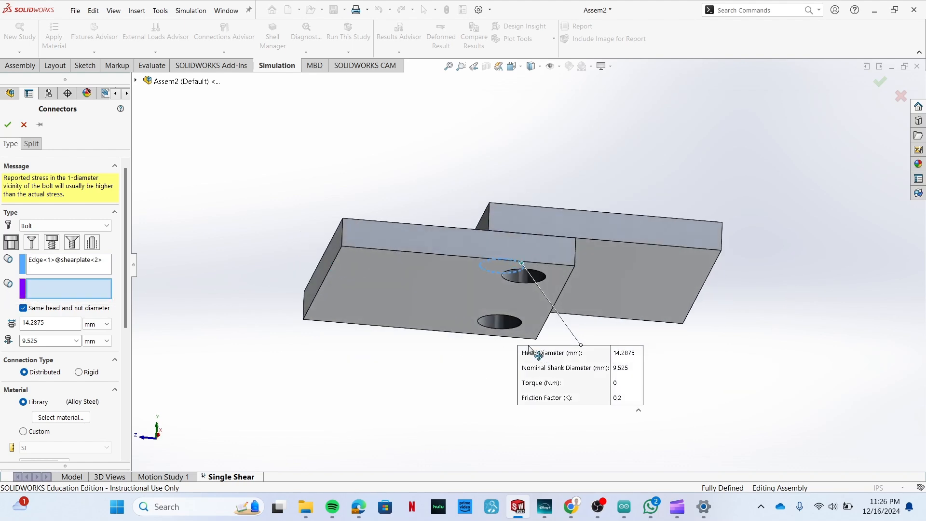
pyautogui.click(506, 330)
pyautogui.moveTo(283, 375); pyautogui.dragTo(428, 280, button='middle')
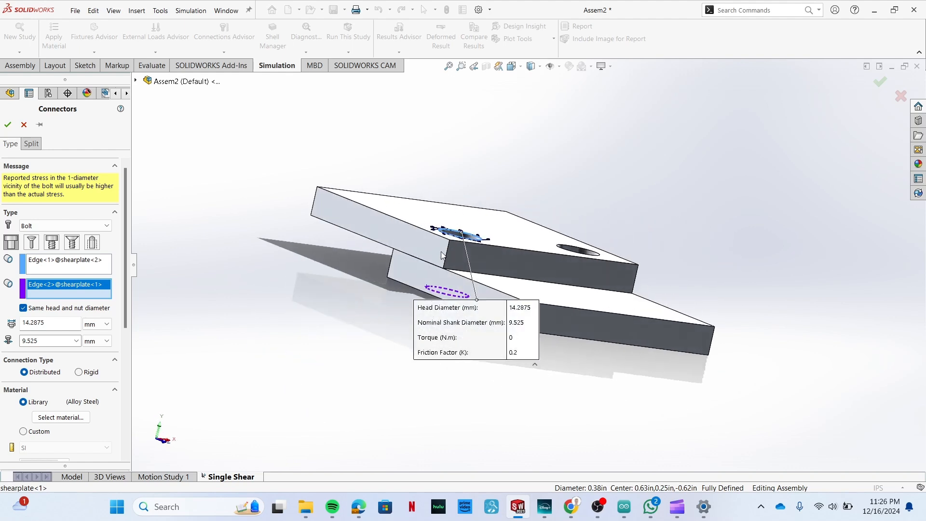
# Enable strength data for the bolt connector and set its thread count to 10 threads/inch.
pyautogui.moveTo(278, 381); pyautogui.dragTo(207, 368, button='middle')
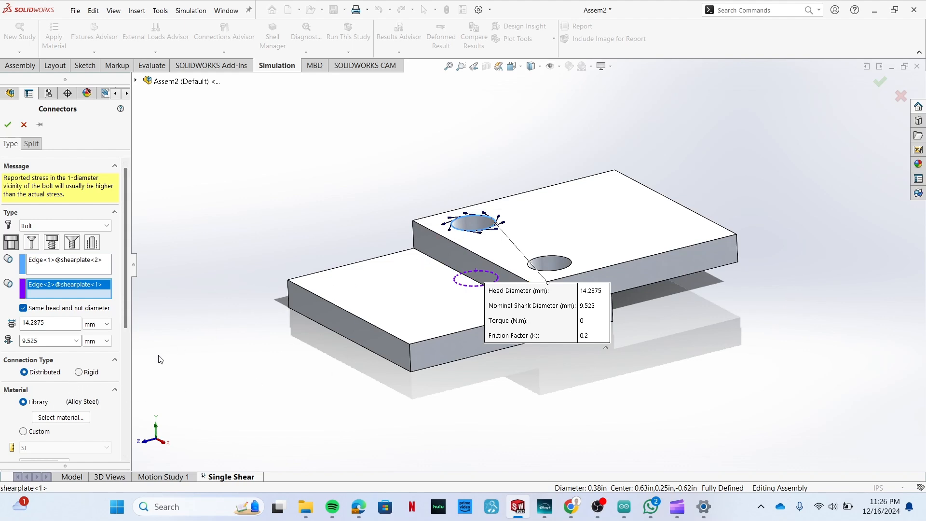
pyautogui.scroll(-3, 57, 370)
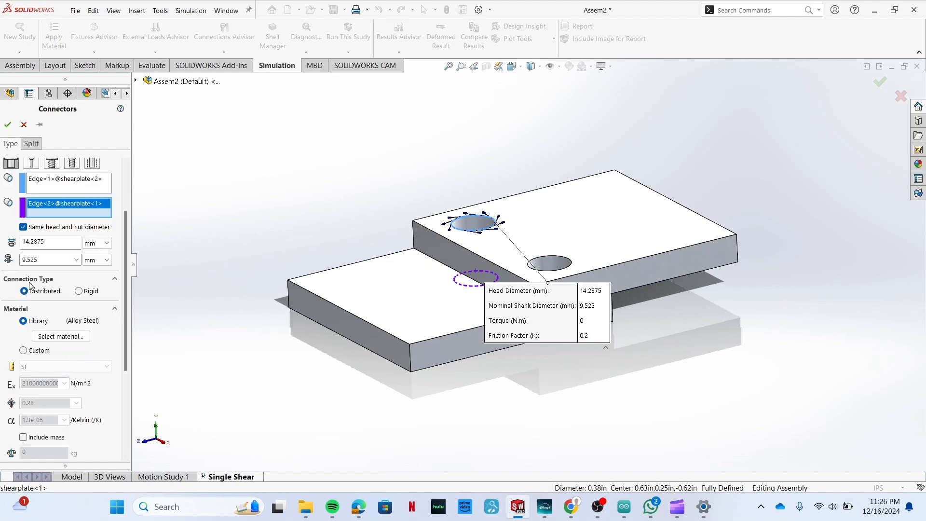
pyautogui.scroll(-3, 29, 287)
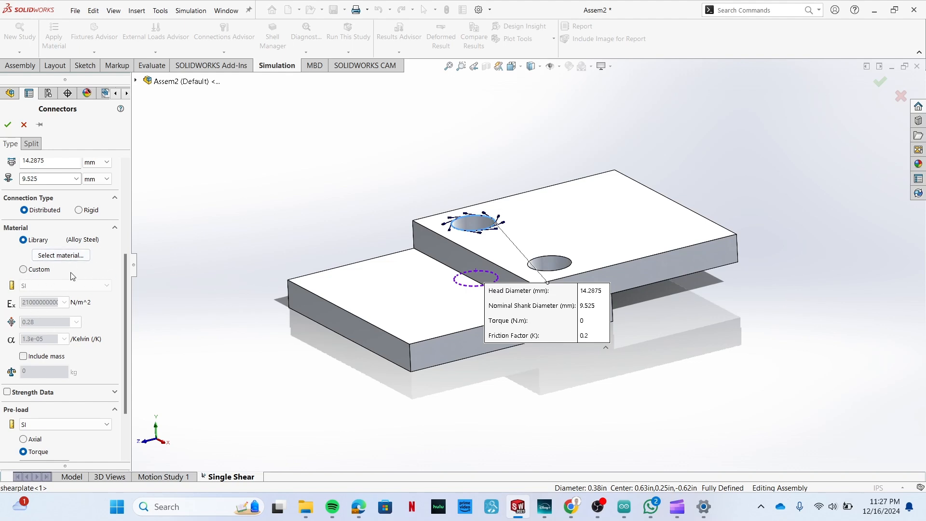
pyautogui.scroll(-3, 72, 276)
pyautogui.click(7, 322)
pyautogui.scroll(-3, 90, 325)
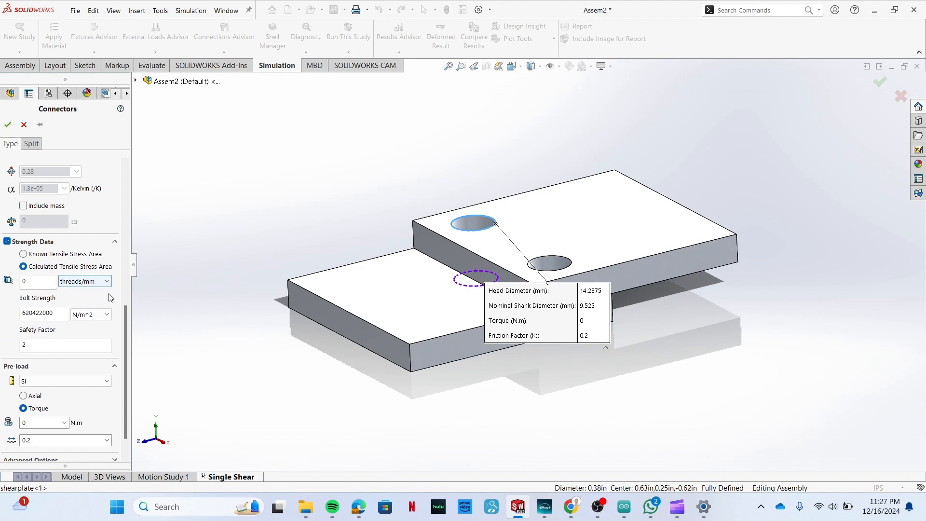
pyautogui.click(103, 283)
pyautogui.click(80, 297)
pyautogui.click(20, 284)
pyautogui.write('10')
# Set the bolt strength to 75000 psi.
pyautogui.click(79, 314)
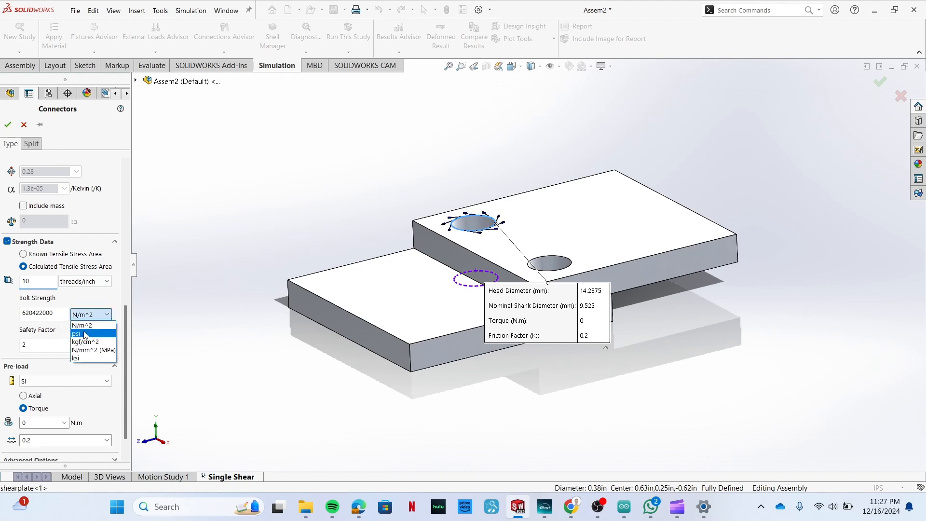
pyautogui.click(84, 337)
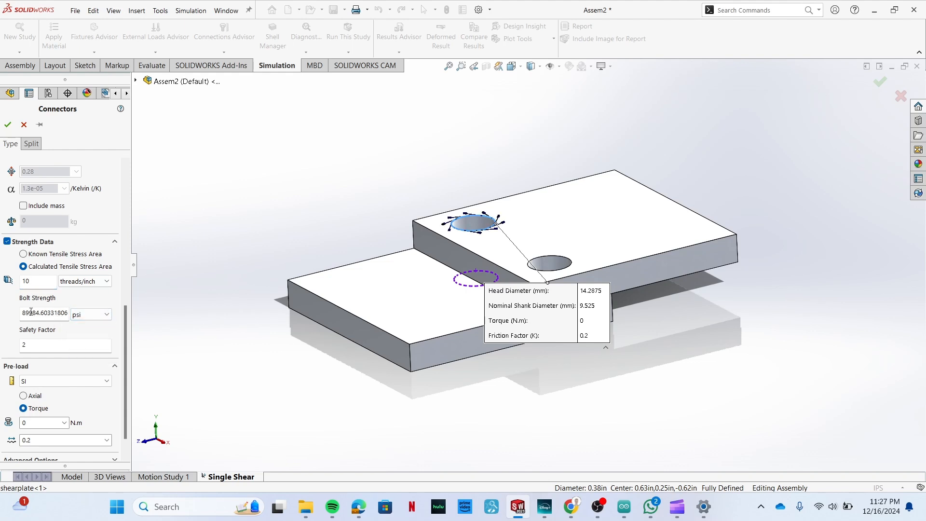
pyautogui.doubleClick(71, 319)
pyautogui.write('75000')
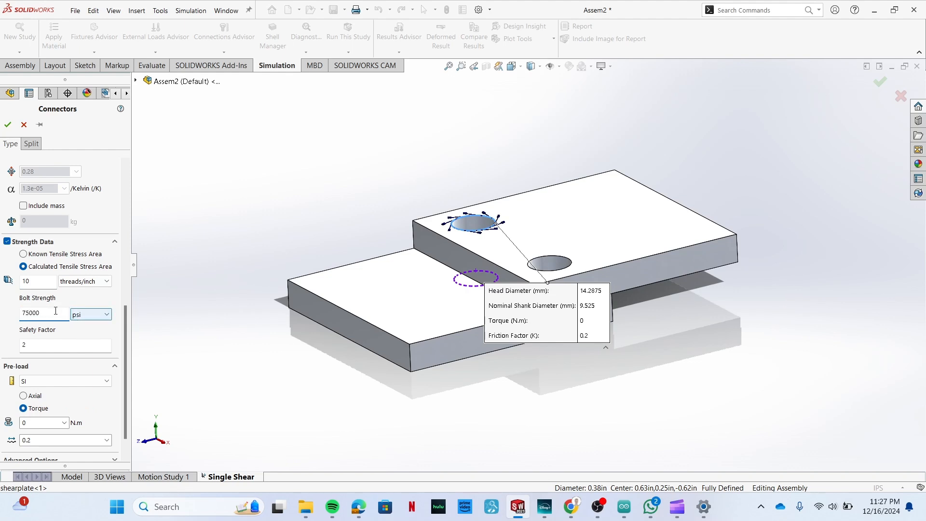
pyautogui.press('Tab')
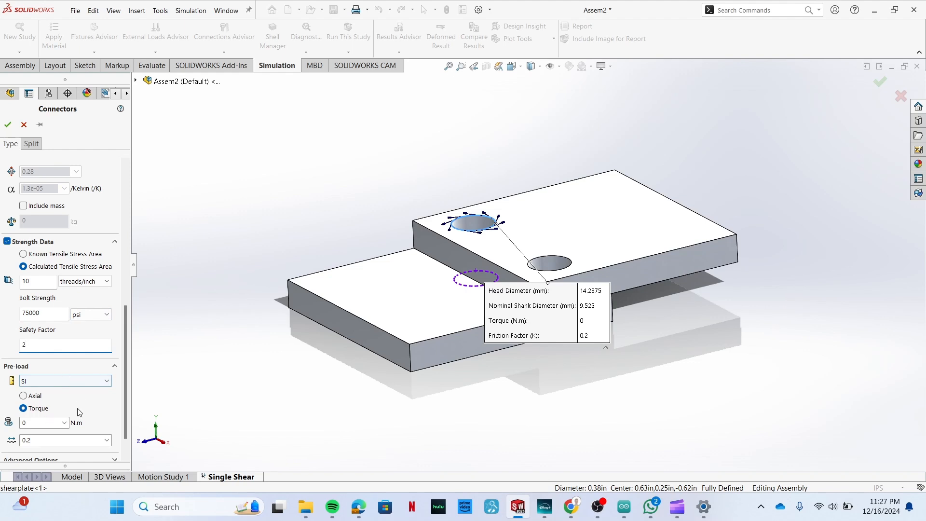
# Create the first bolt connector, keeping the connector settings open for another bolt.
pyautogui.scroll(-1, 92, 405)
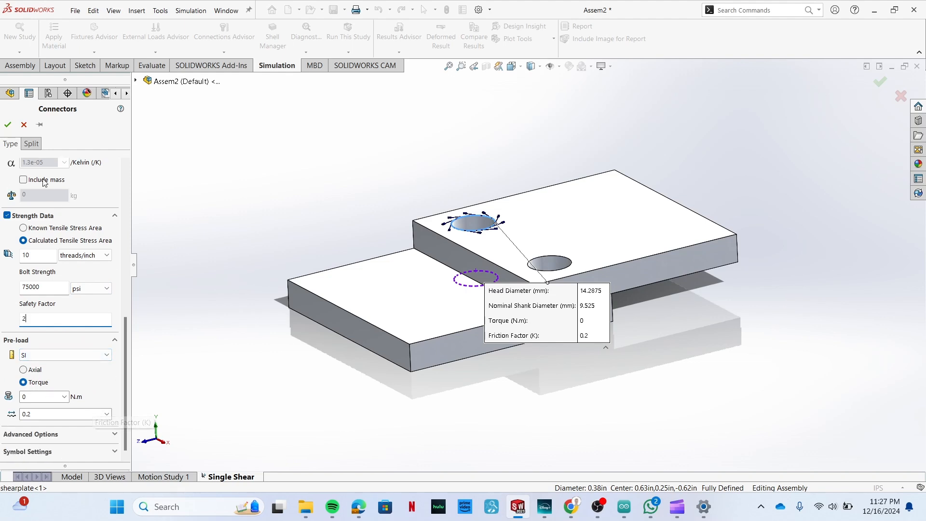
pyautogui.scroll(9, 116, 251)
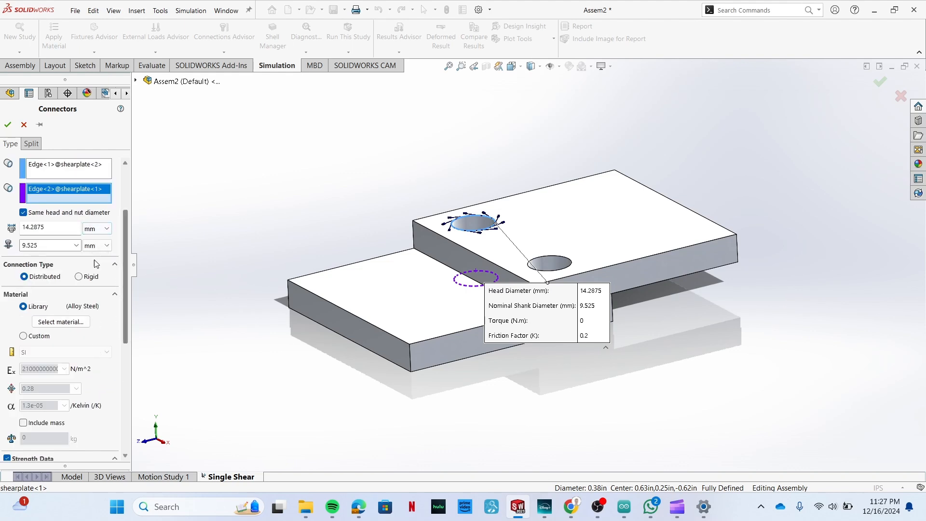
pyautogui.click(40, 125)
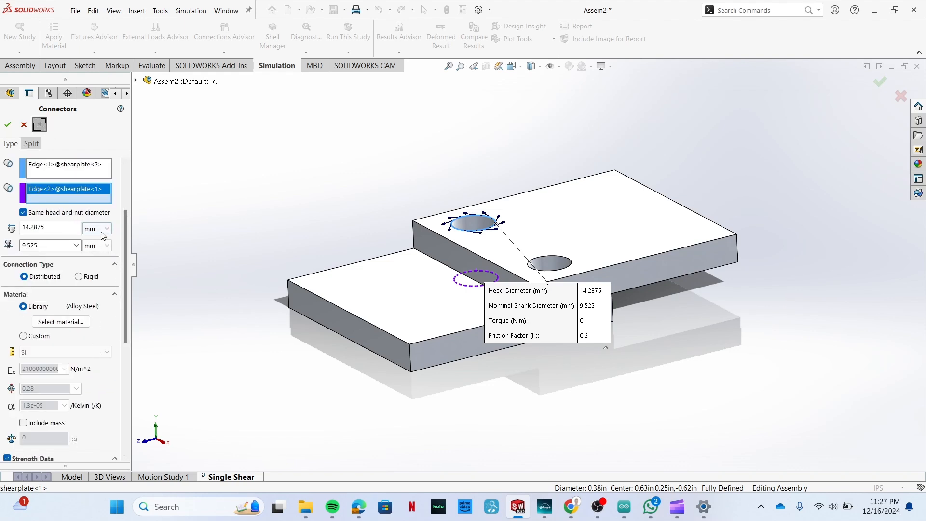
pyautogui.click(8, 126)
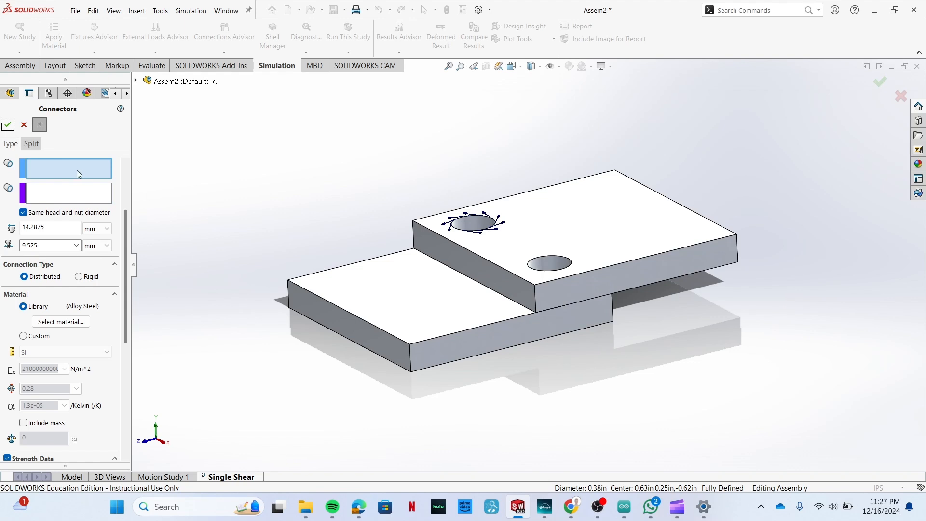
# Set the second bolt's head on the upper plate's near hole top edge and its nut on the aligned lower-plate hole's bottom edge.
pyautogui.moveTo(308, 213)
pyautogui.mouseDown(button='middle')
pyautogui.moveTo(315, 232)
pyautogui.moveTo(312, 203)
pyautogui.mouseUp(button='middle')
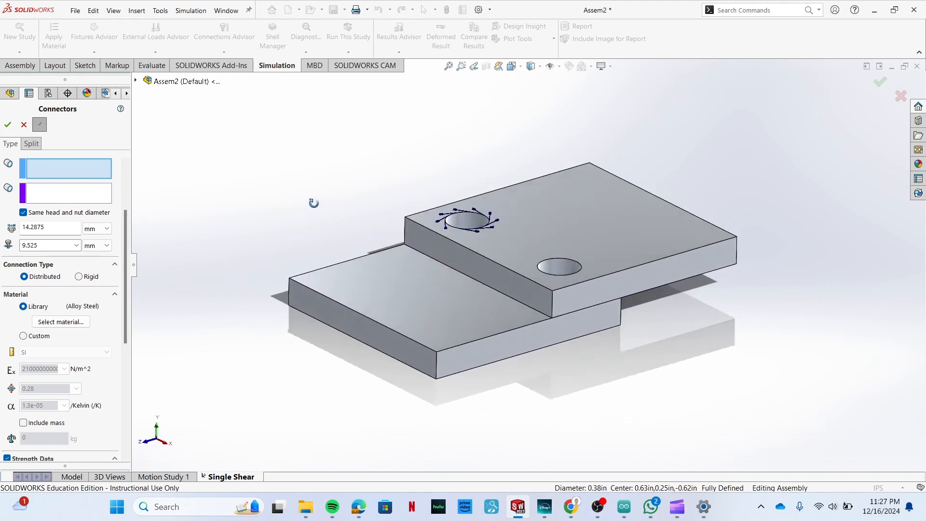
pyautogui.click(581, 273)
pyautogui.moveTo(607, 375); pyautogui.dragTo(602, 346, button='middle')
pyautogui.click(49, 194)
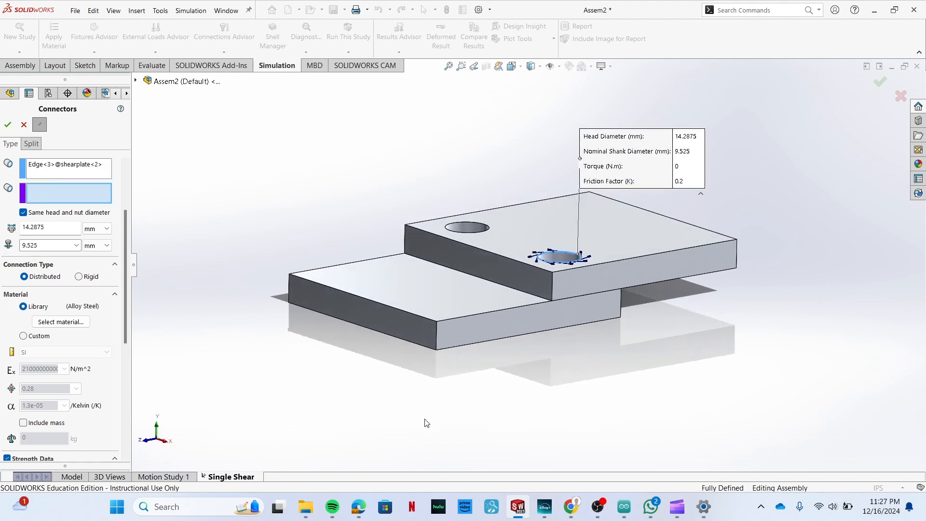
pyautogui.moveTo(555, 446); pyautogui.dragTo(522, 377, button='middle')
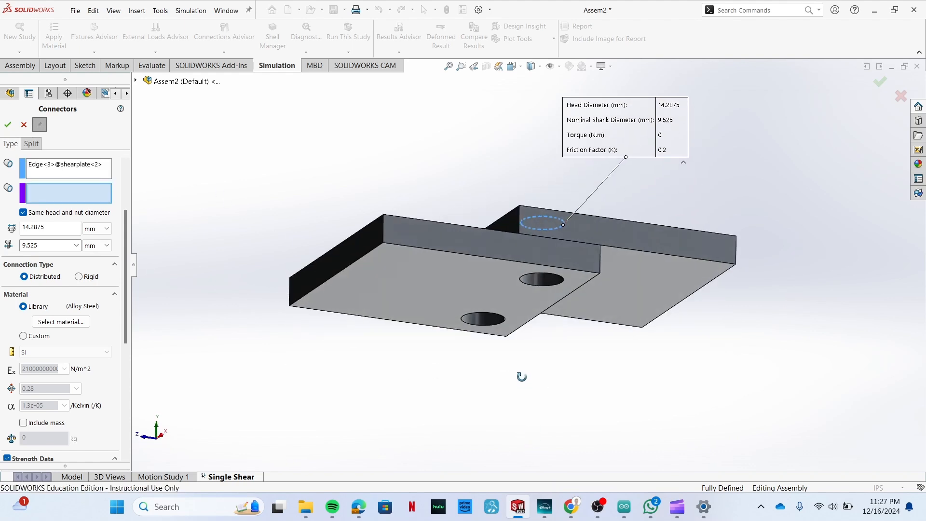
pyautogui.click(559, 283)
# Create the second bolt connector with the same strength data and finish adding connectors.
pyautogui.scroll(-3, 79, 298)
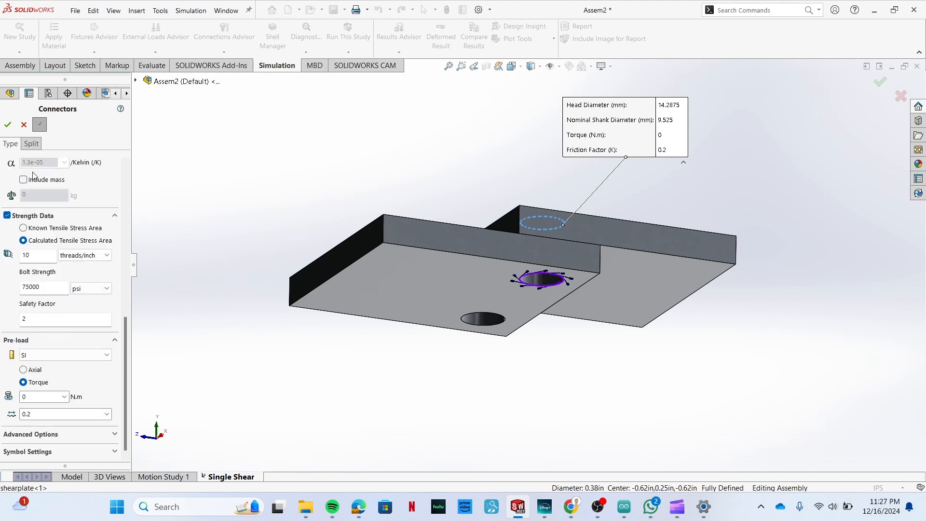
pyautogui.click(39, 124)
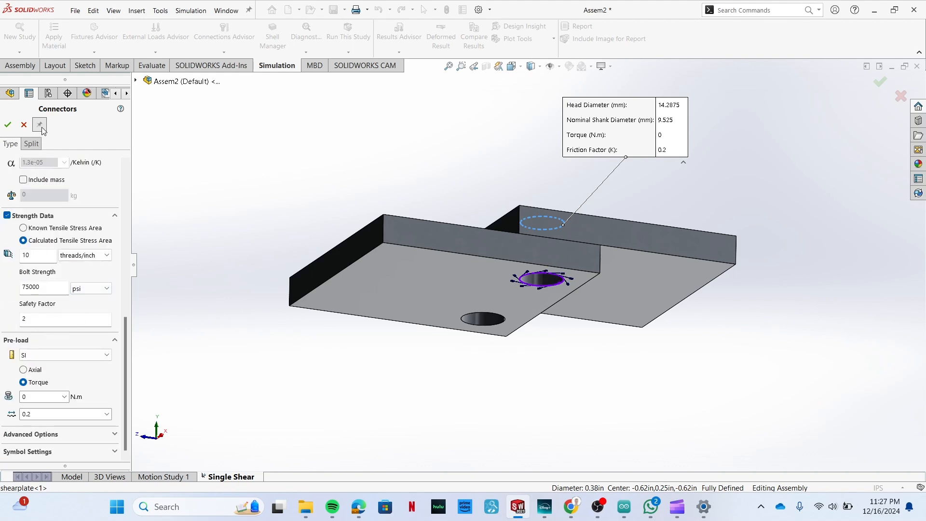
pyautogui.click(8, 124)
pyautogui.moveTo(262, 333); pyautogui.dragTo(277, 428, button='middle')
pyautogui.scroll(-2, 518, 291)
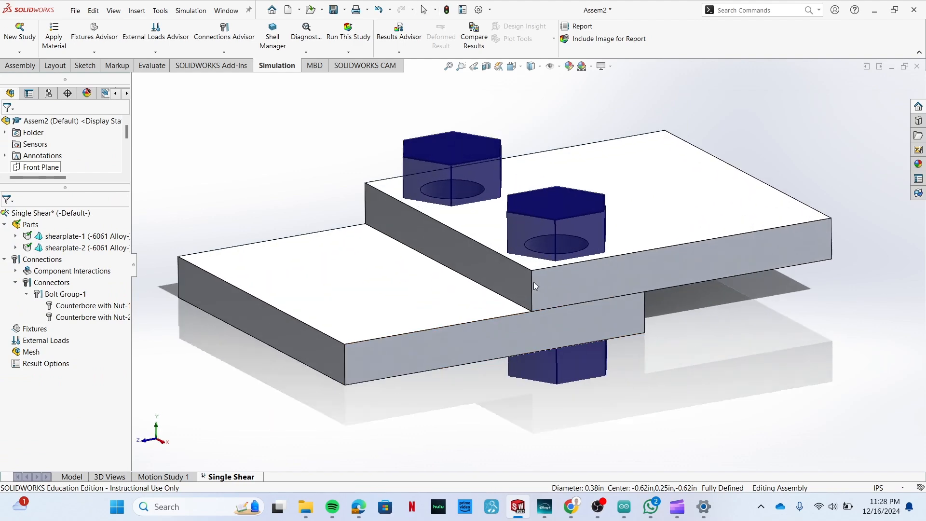
pyautogui.moveTo(719, 400); pyautogui.dragTo(640, 339, button='middle')
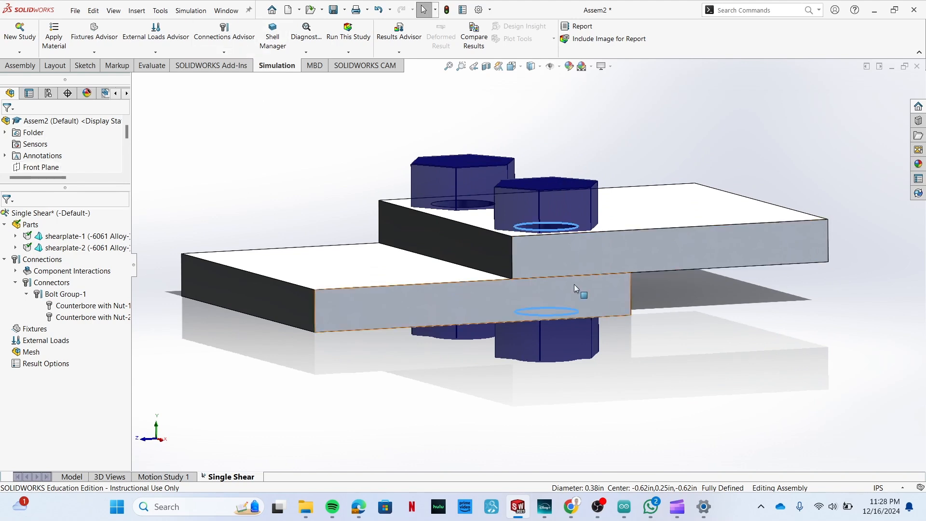
pyautogui.scroll(2, 682, 358)
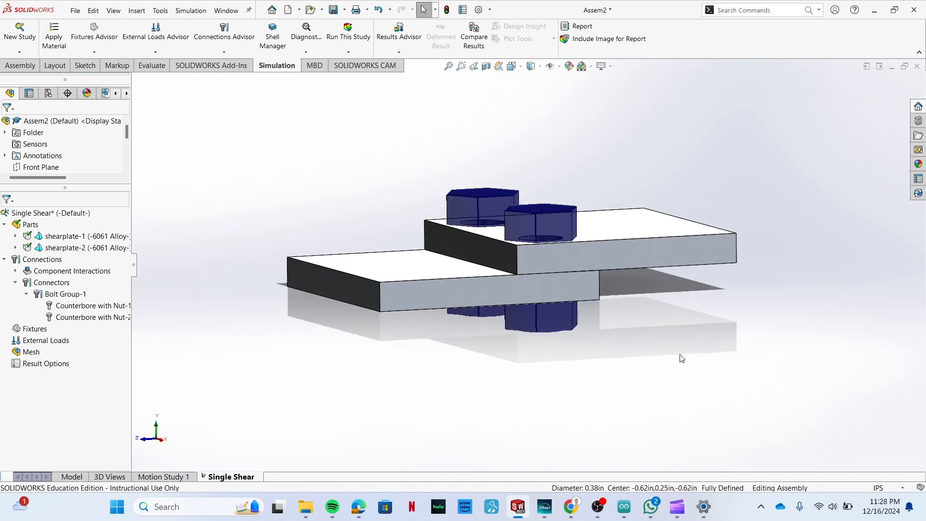
# Start a local interaction with automatic face finding and choose both shearplate components for it.
pyautogui.click(228, 51)
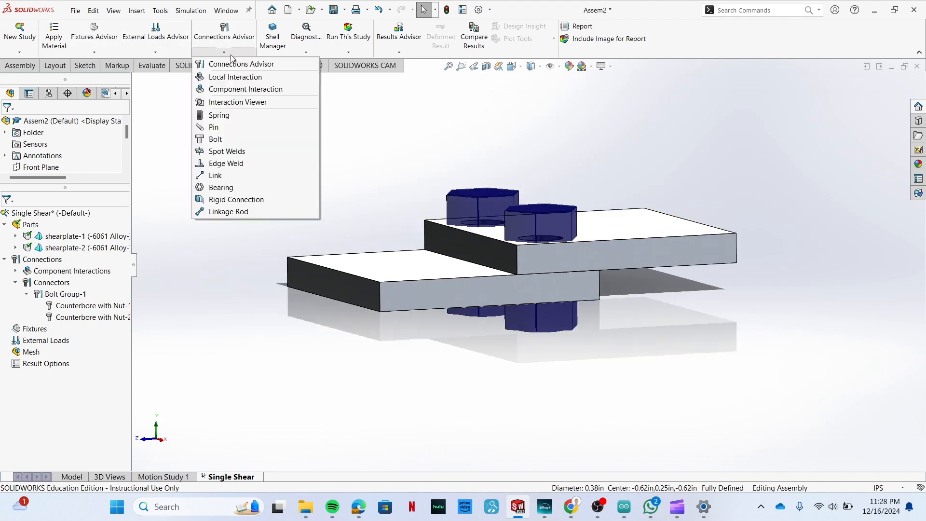
pyautogui.click(243, 78)
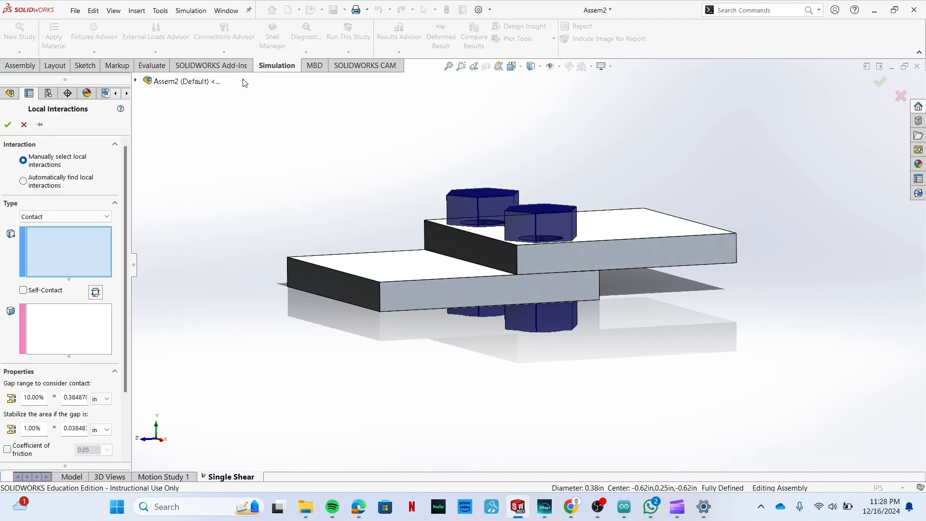
pyautogui.click(50, 189)
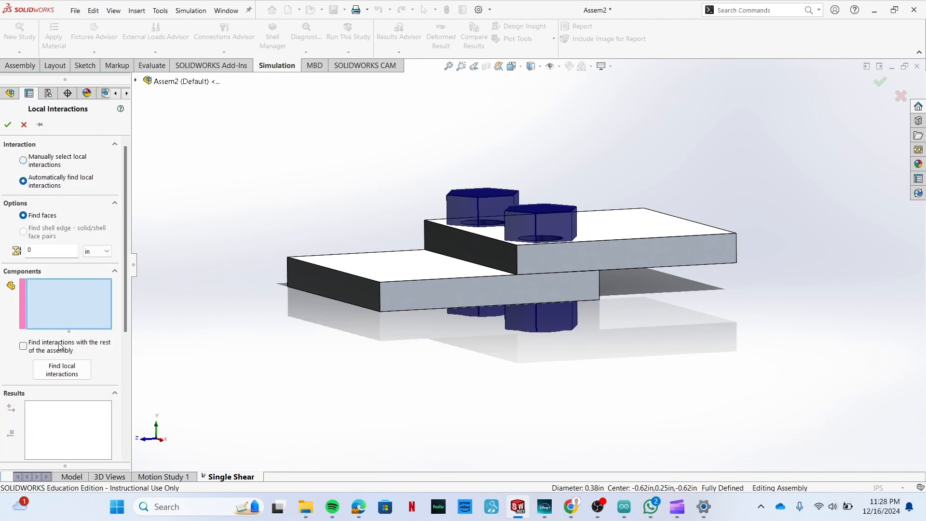
pyautogui.click(136, 81)
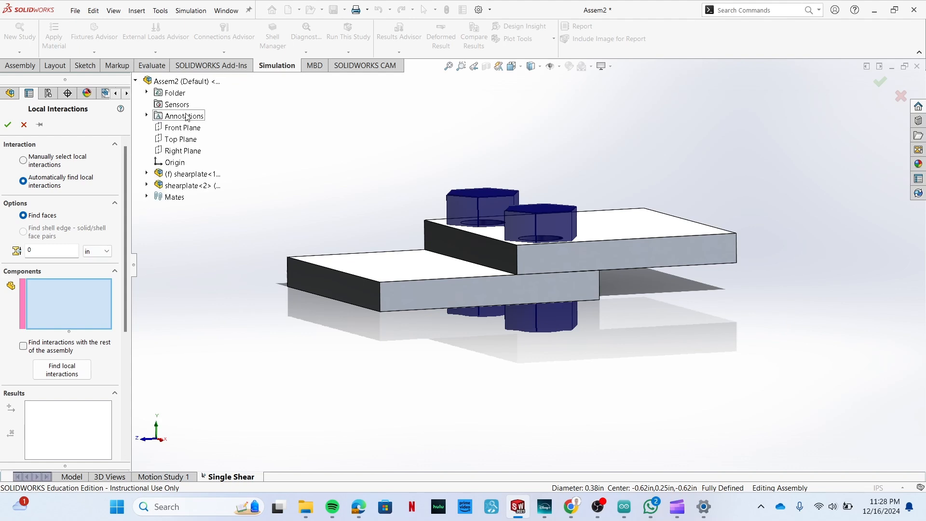
pyautogui.click(191, 174)
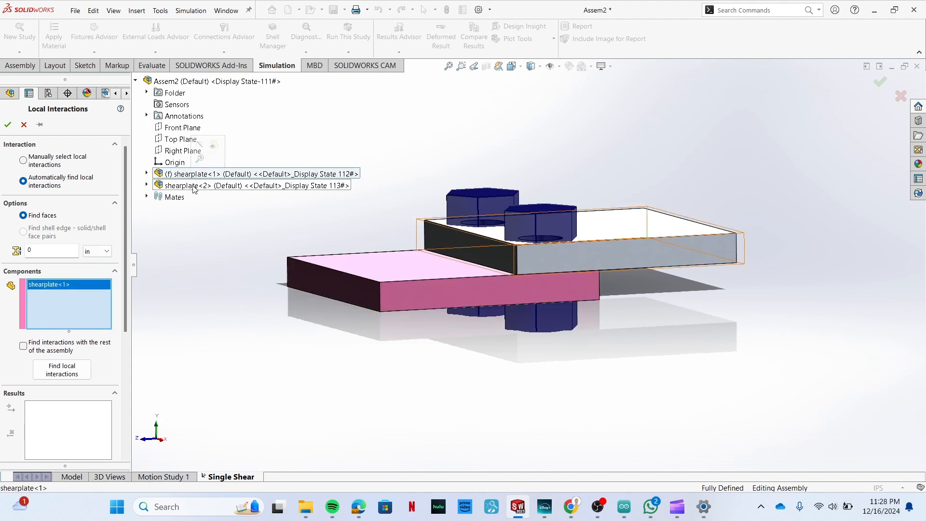
pyautogui.click(190, 186)
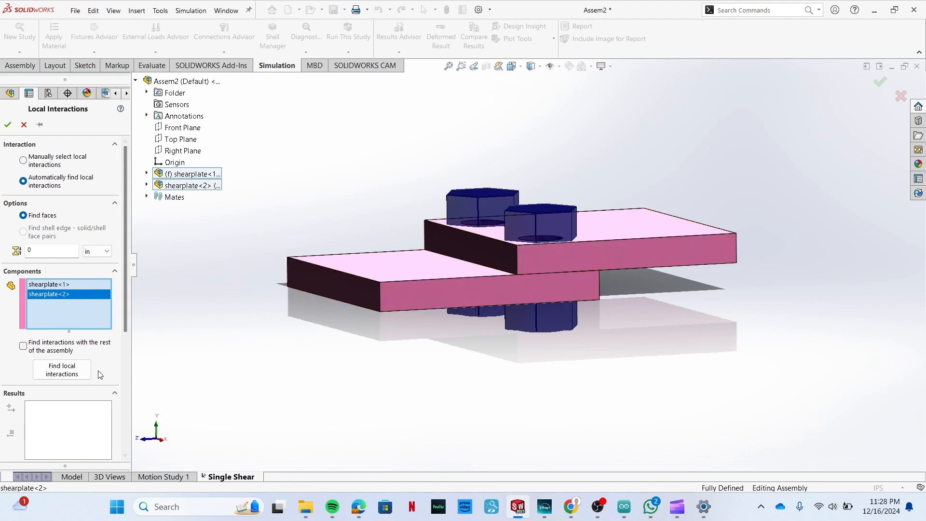
# Find the local interactions between the two plates and create the contact interaction.
pyautogui.click(76, 372)
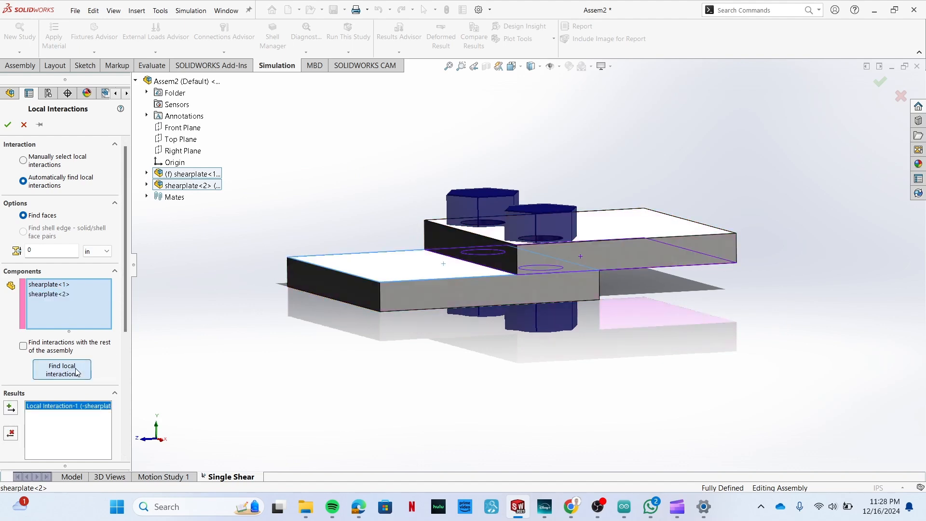
pyautogui.scroll(-6, 106, 372)
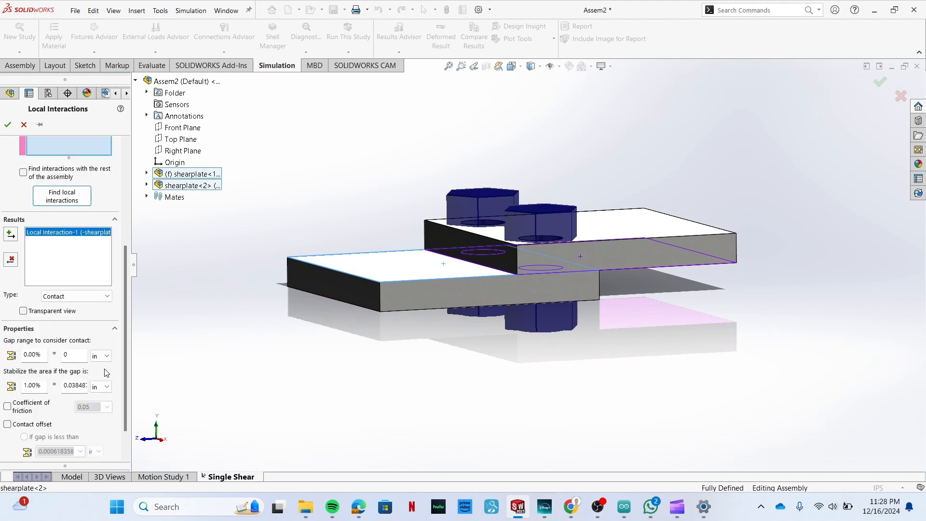
pyautogui.click(8, 125)
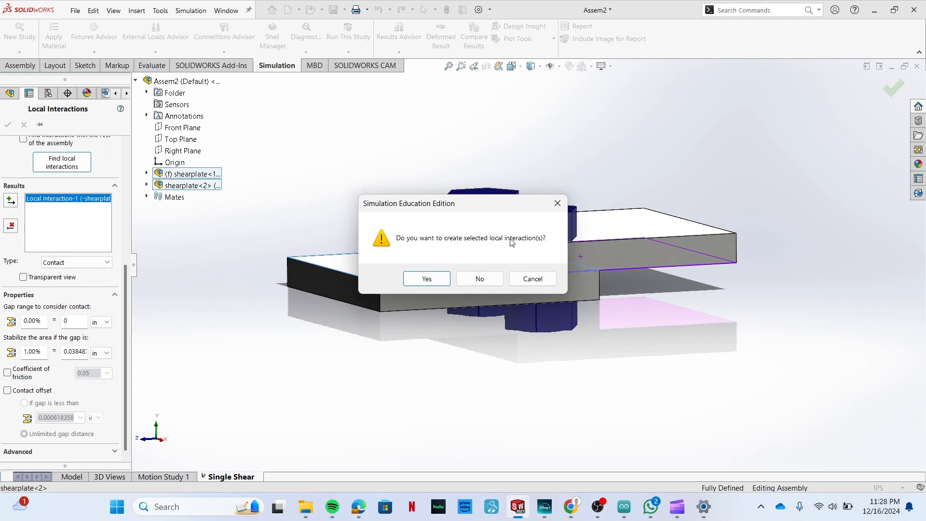
pyautogui.click(438, 281)
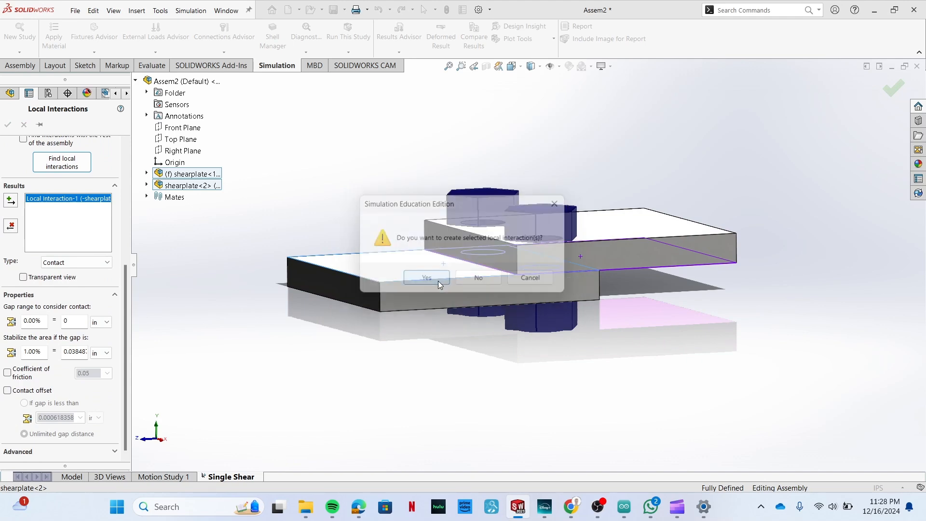
# Apply a Fixed Geometry fixture to the outer end face of the lower plate.
pyautogui.moveTo(204, 317)
pyautogui.mouseDown(button='middle')
pyautogui.moveTo(240, 337)
pyautogui.moveTo(222, 317)
pyautogui.moveTo(217, 277)
pyautogui.moveTo(217, 306)
pyautogui.mouseUp(button='middle')
pyautogui.moveTo(250, 281); pyautogui.dragTo(246, 313, button='middle')
pyautogui.click(357, 325)
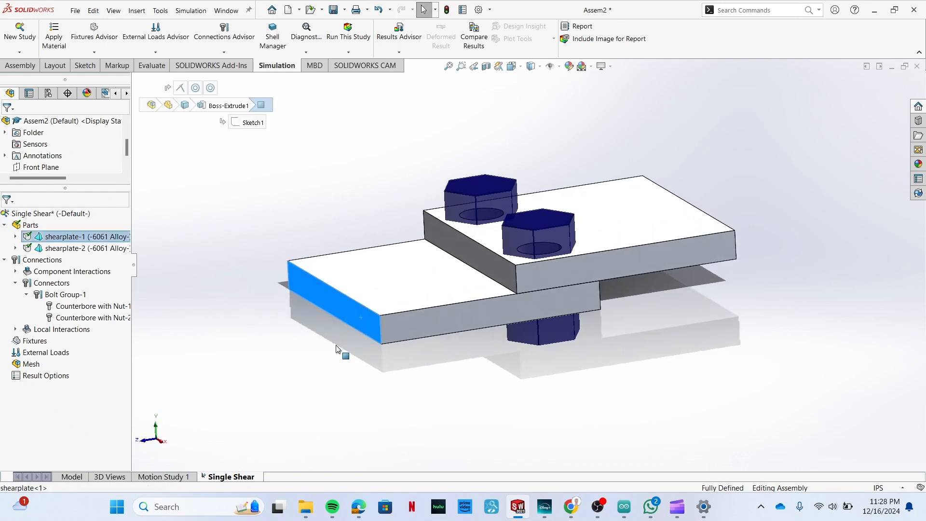
pyautogui.click(303, 354)
pyautogui.moveTo(355, 308); pyautogui.dragTo(665, 230, button='middle')
pyautogui.moveTo(187, 291); pyautogui.dragTo(275, 203, button='middle')
pyautogui.click(115, 55)
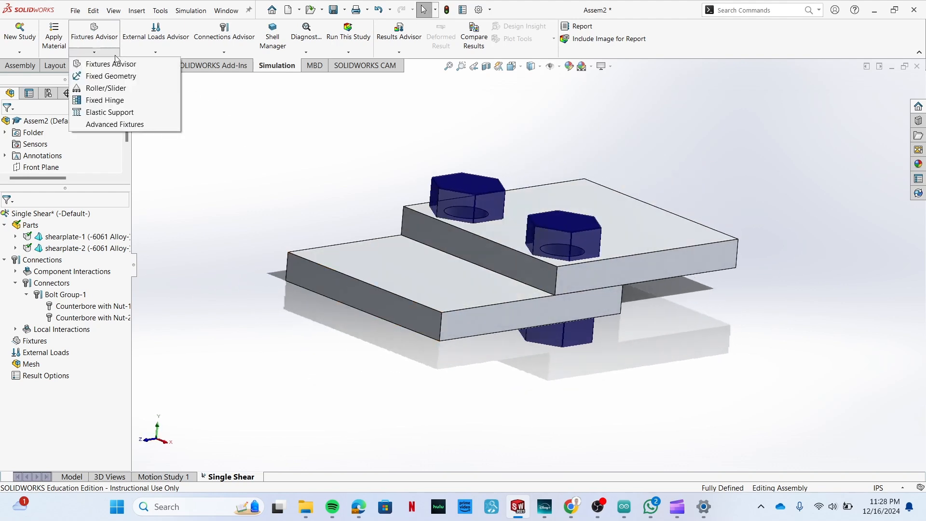
pyautogui.click(98, 74)
pyautogui.click(374, 300)
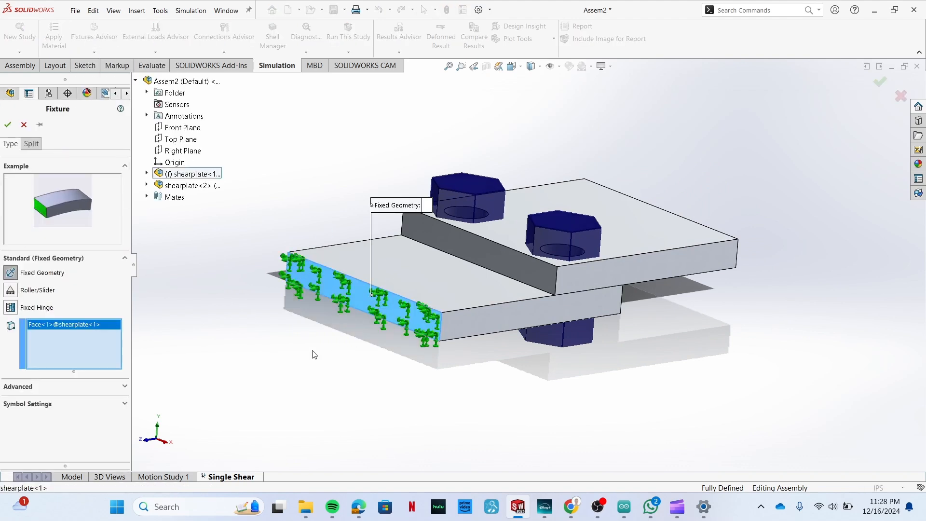
pyautogui.press('Return')
# Accept the fixture and start a force normal to the upper plate's outer end face, reversed so that it pulls outward.
pyautogui.moveTo(434, 181); pyautogui.dragTo(347, 174, button='middle')
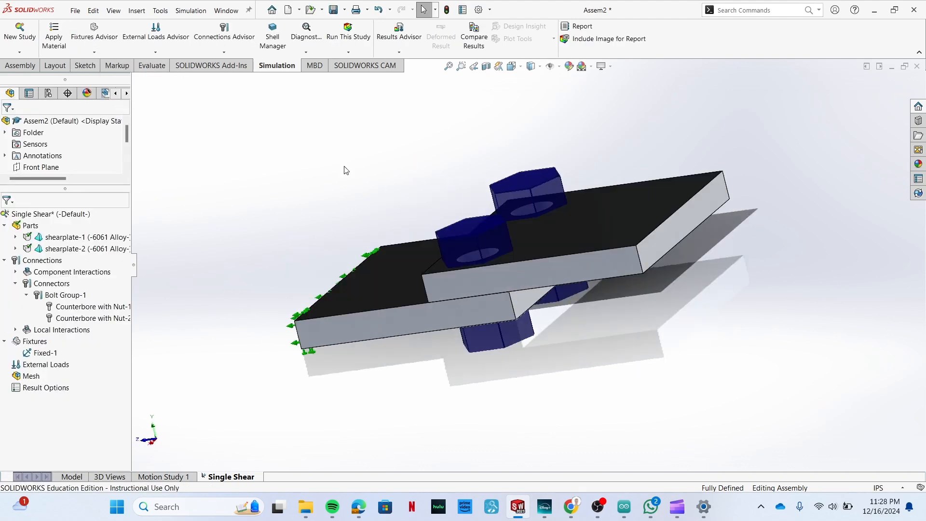
pyautogui.click(161, 54)
pyautogui.click(159, 76)
pyautogui.click(693, 236)
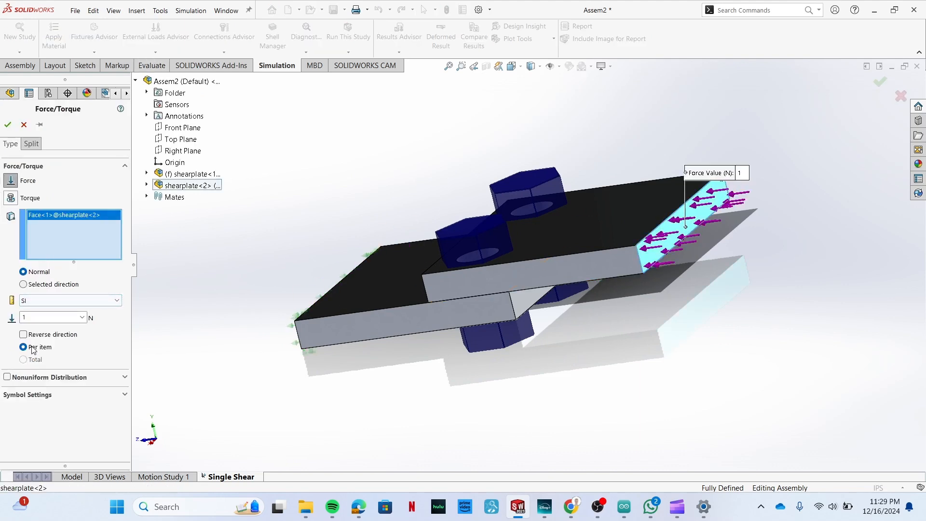
pyautogui.click(23, 335)
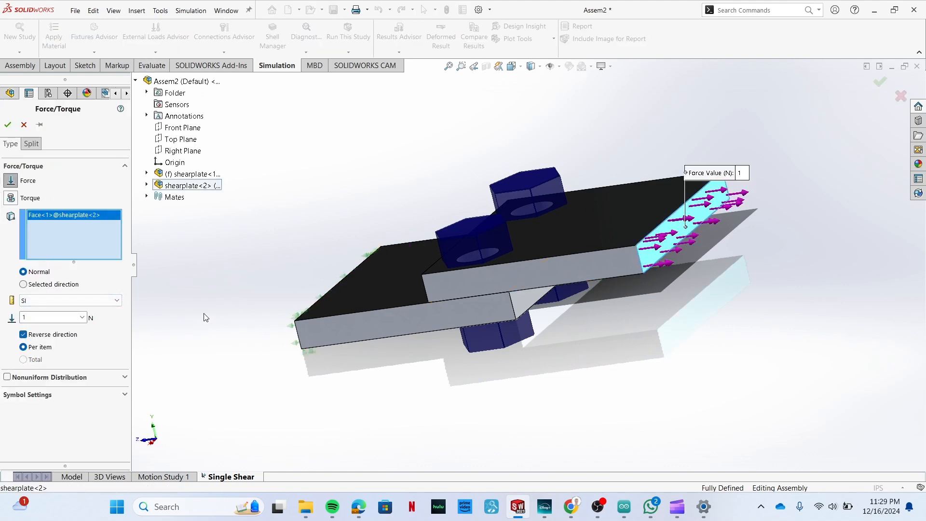
# Set the force to English (IPS) units with a value of 2500 lbf and create the load.
pyautogui.click(82, 316)
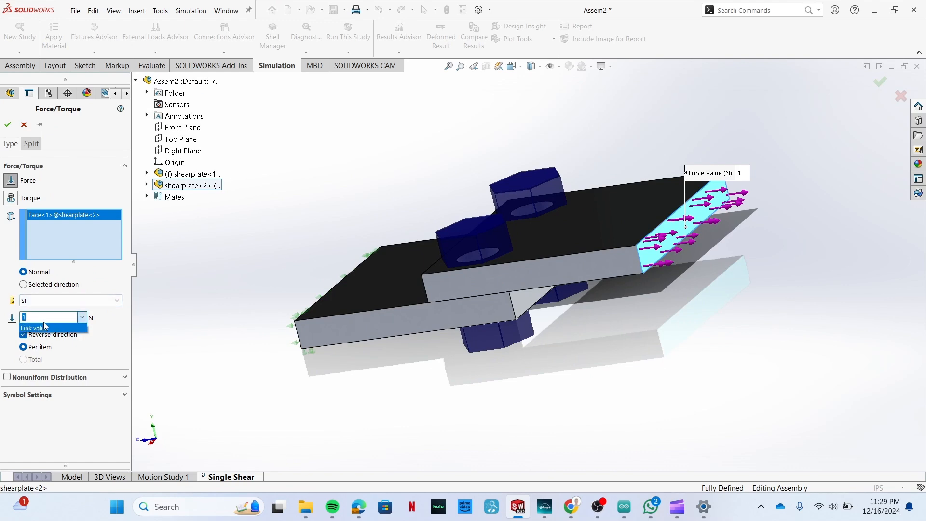
pyautogui.click(75, 303)
pyautogui.click(67, 320)
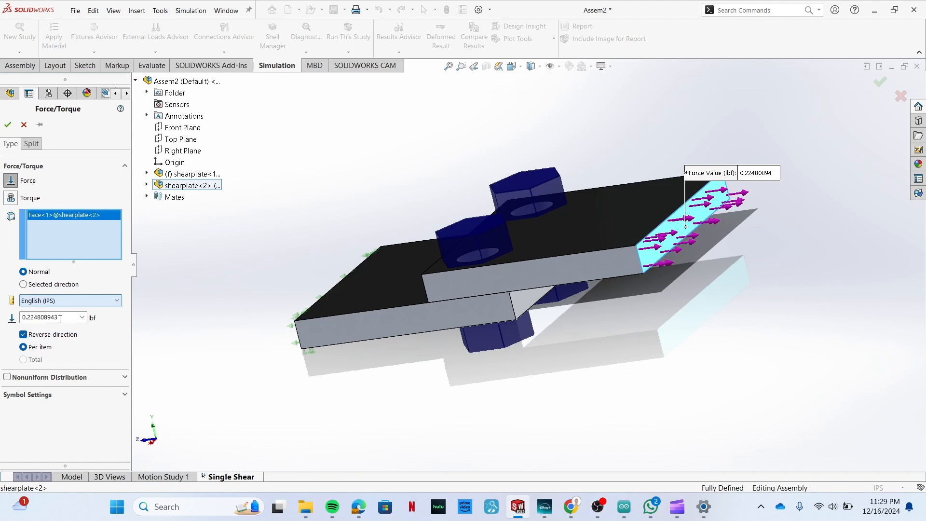
pyautogui.write('30')
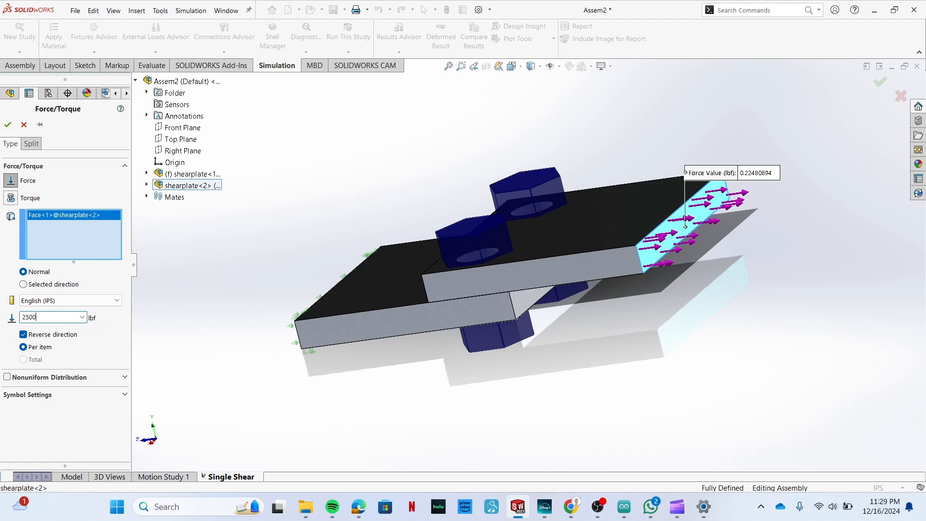
pyautogui.press('Return')
pyautogui.click(8, 126)
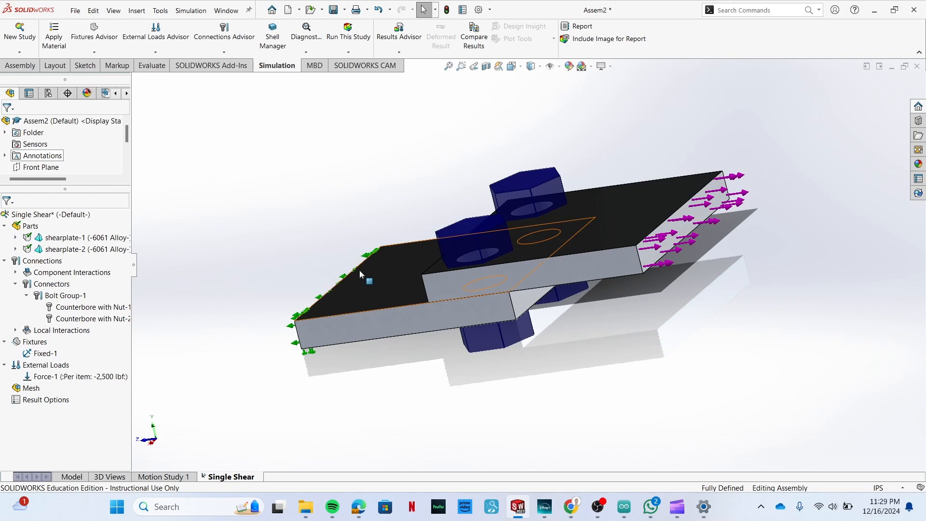
# Mesh the assembly with the mesh density set somewhat finer than the default.
pyautogui.moveTo(257, 274); pyautogui.dragTo(333, 135, button='middle')
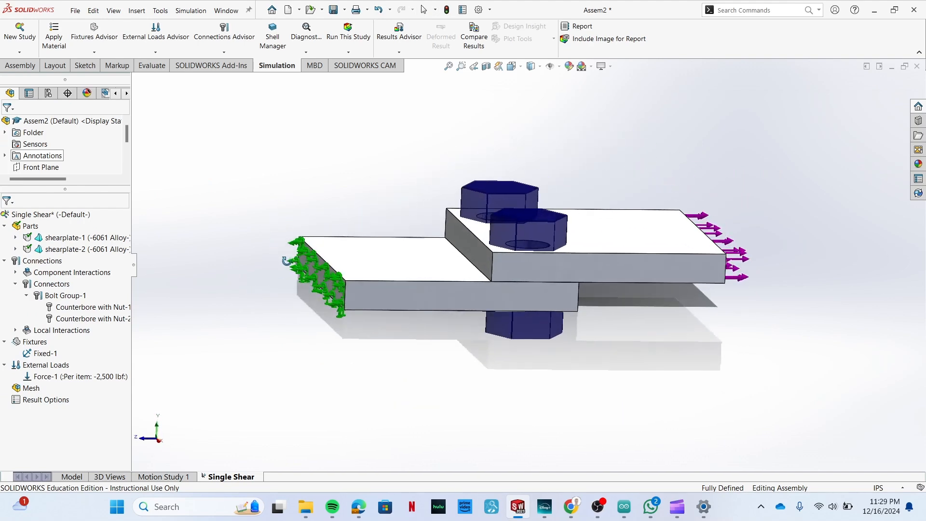
pyautogui.click(349, 52)
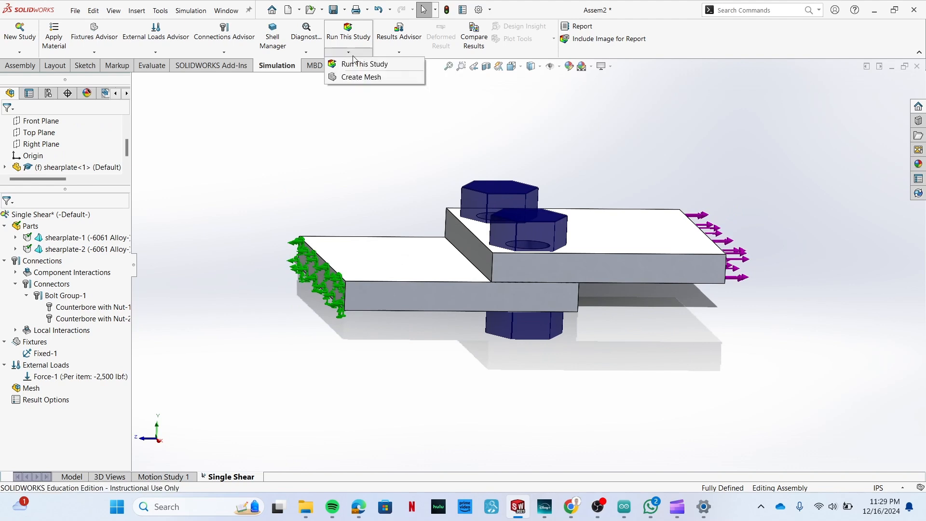
pyautogui.click(362, 76)
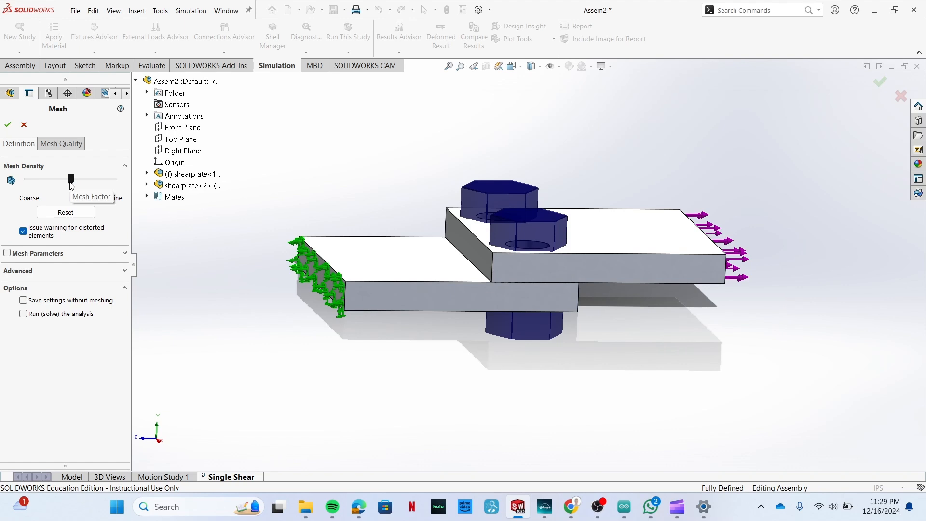
pyautogui.click(100, 180)
pyautogui.moveTo(100, 180); pyautogui.dragTo(83, 182)
pyautogui.click(7, 125)
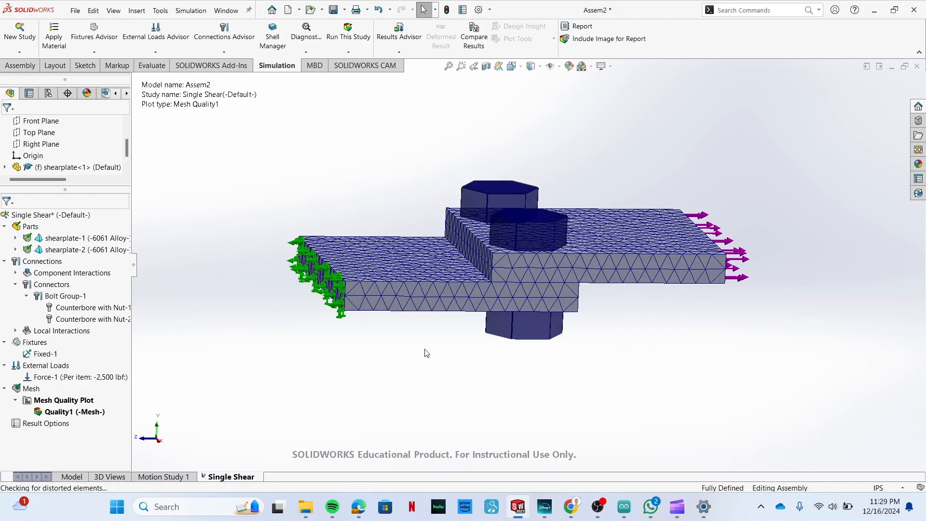
# Run the Single Shear study, choosing to continue with zero bolt pre-load.
pyautogui.moveTo(397, 390); pyautogui.dragTo(454, 362, button='middle')
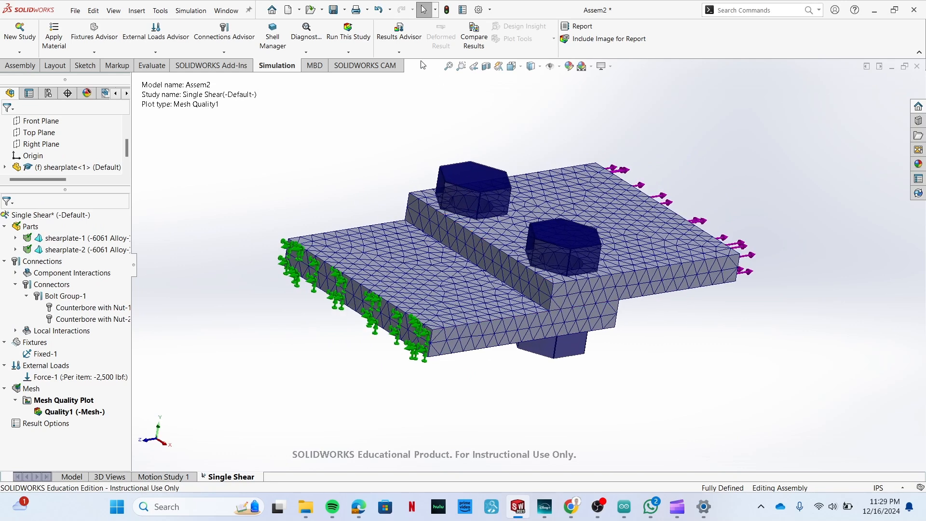
pyautogui.click(343, 35)
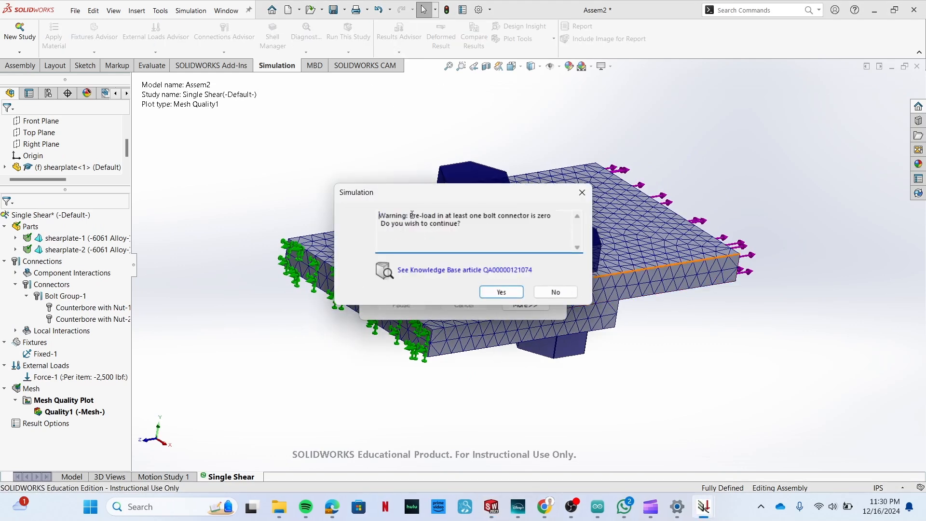
pyautogui.moveTo(413, 216); pyautogui.dragTo(458, 223)
pyautogui.click(476, 225)
pyautogui.click(501, 292)
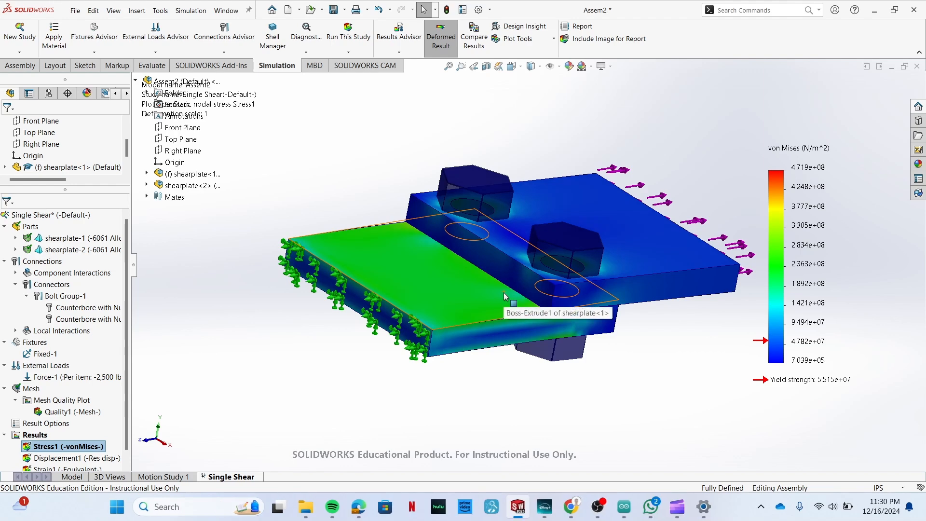
# Save the assembly as Assem2 in Downloads together with the modified shearplate part.
pyautogui.moveTo(503, 293); pyautogui.dragTo(301, 372, button='middle')
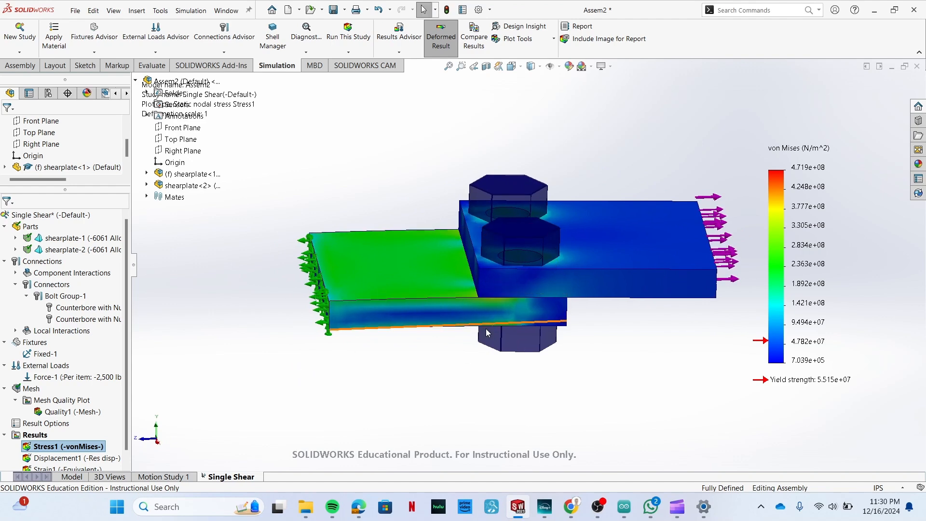
pyautogui.hotkey('ctrl', 's')
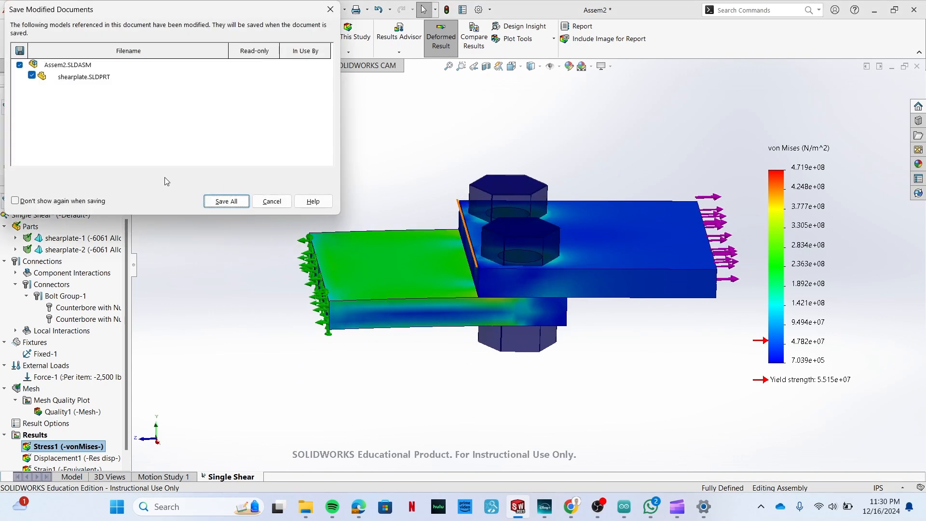
pyautogui.click(227, 201)
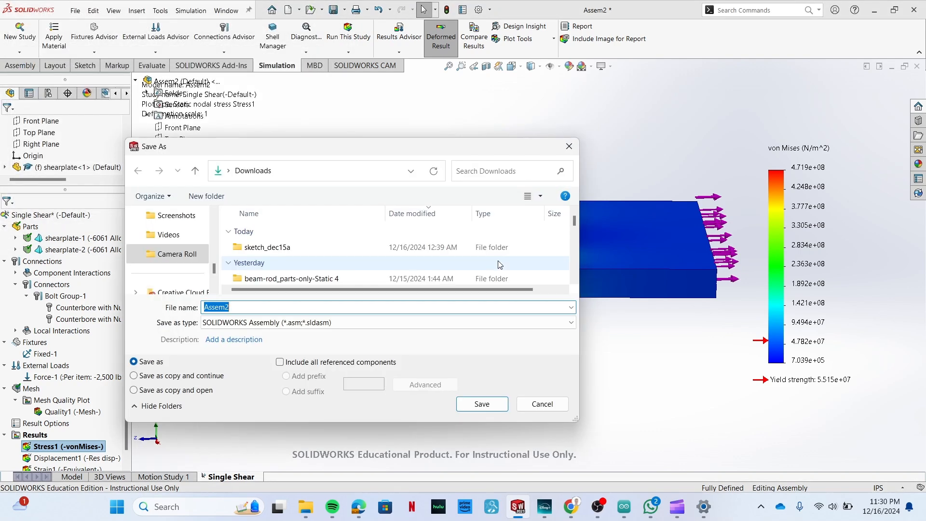
pyautogui.click(501, 406)
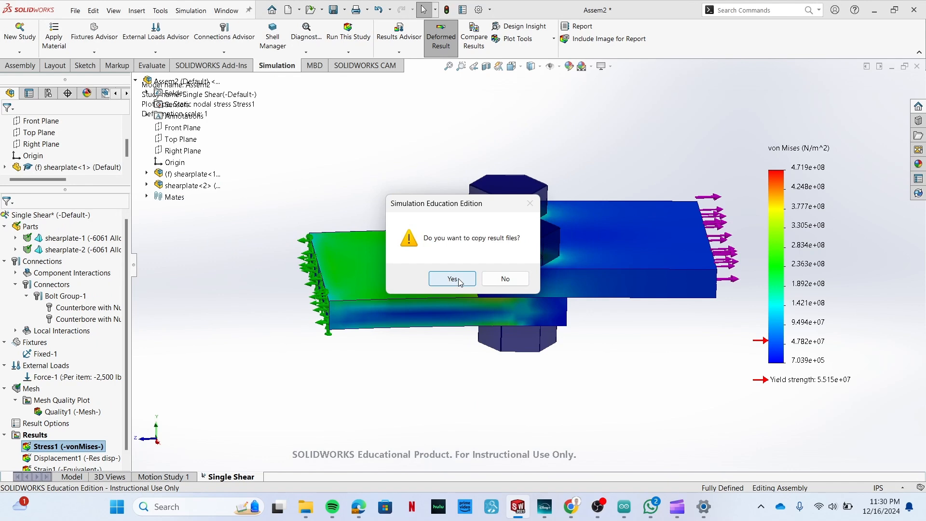
pyautogui.click(503, 278)
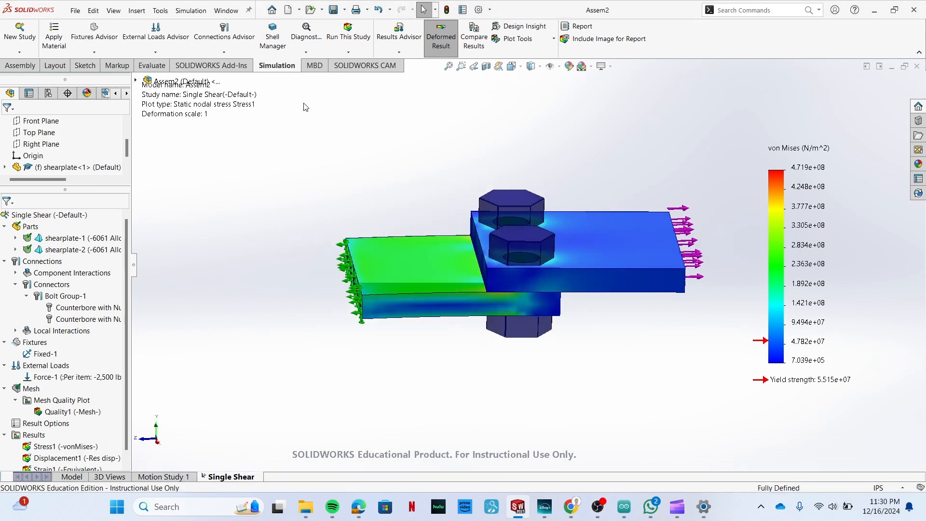
# Switch to the shearplate part and make a new assembly from it with the Assembly template.
pyautogui.moveTo(524, 516)
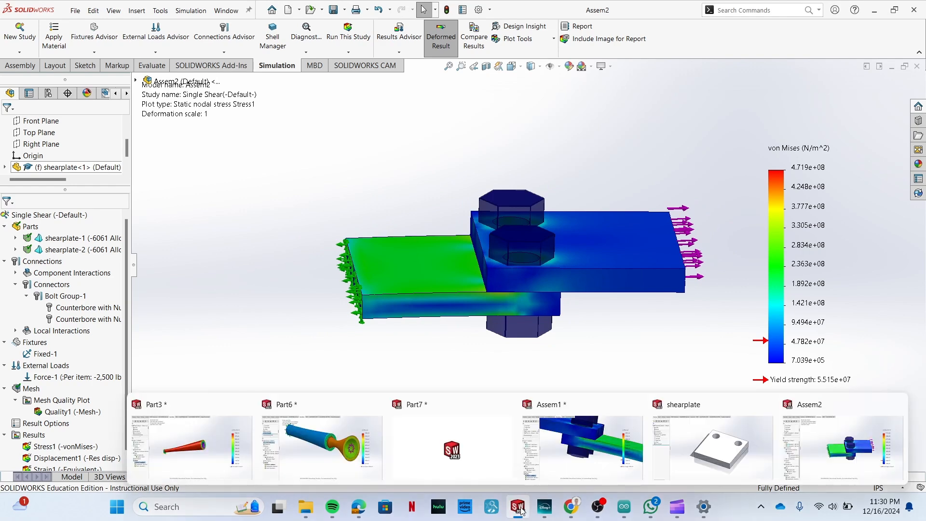
pyautogui.click(714, 446)
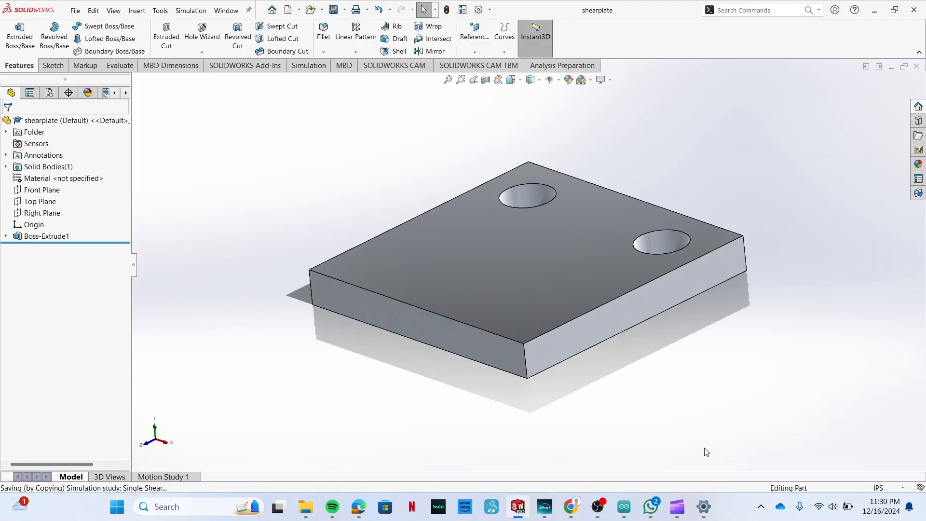
pyautogui.click(75, 10)
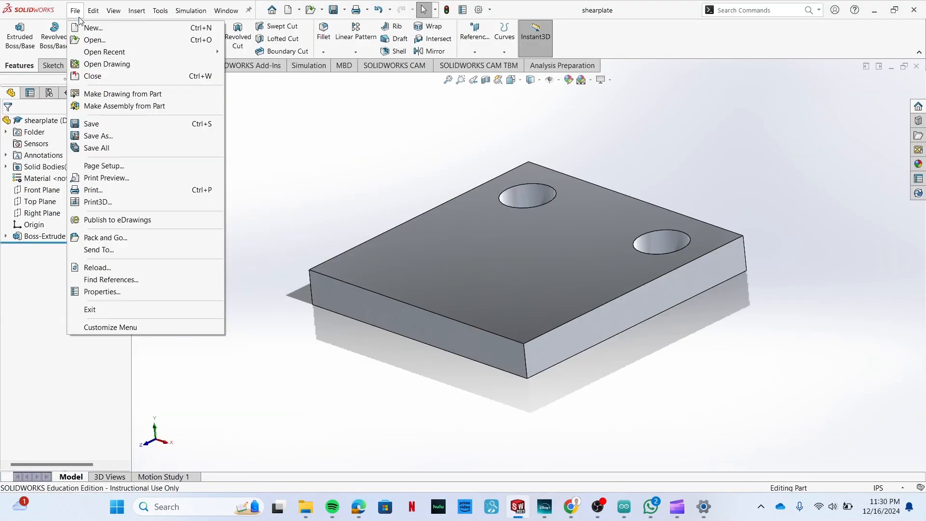
pyautogui.click(107, 106)
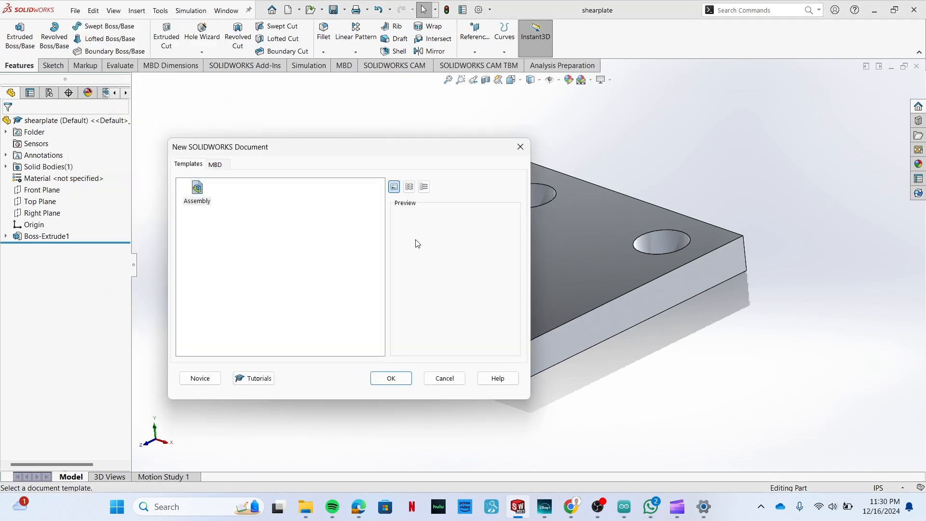
pyautogui.click(391, 378)
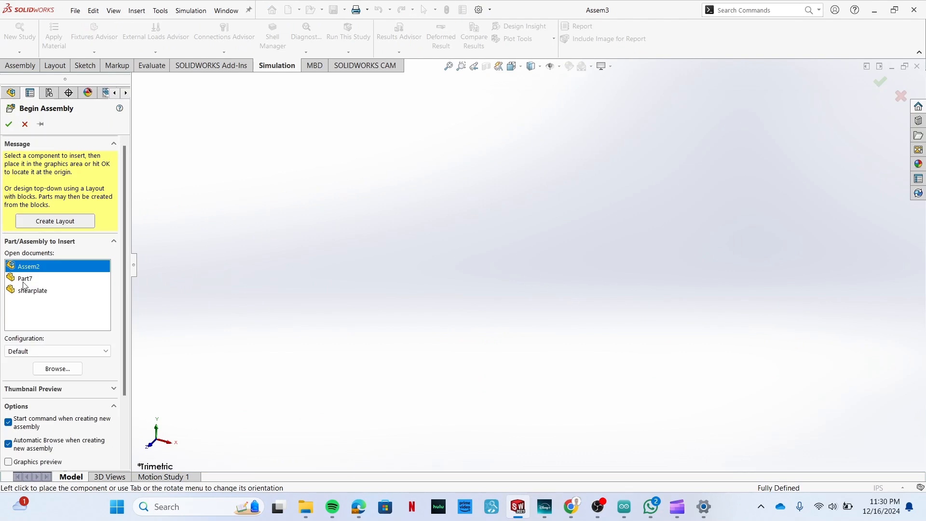
# Place Assem2 as the first component of the new assembly.
pyautogui.click(31, 292)
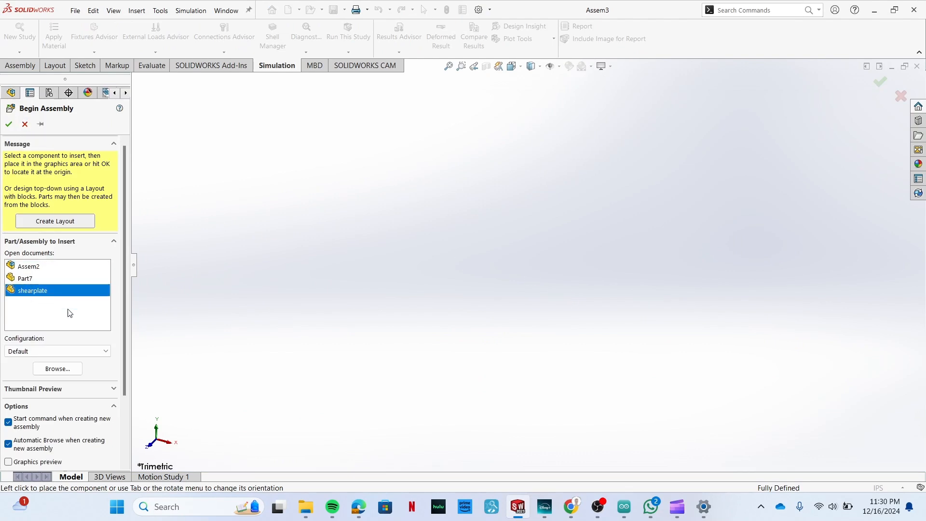
pyautogui.click(42, 270)
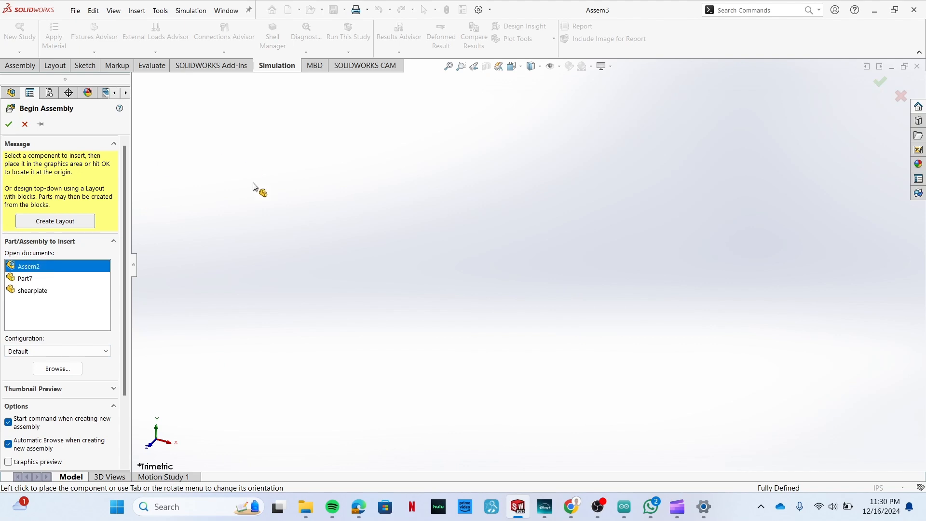
pyautogui.click(496, 383)
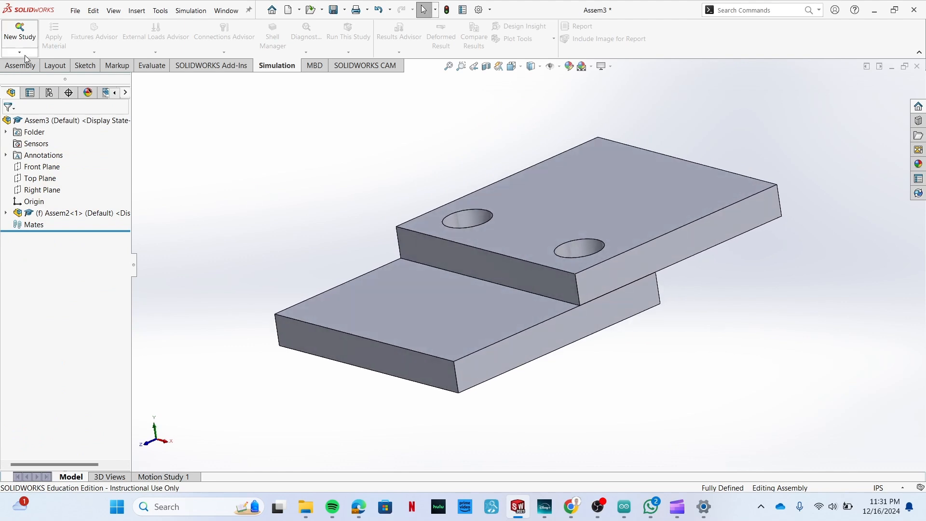
# Insert a shearplate component and place it loosely above the two overlapping plates.
pyautogui.click(24, 65)
pyautogui.click(72, 30)
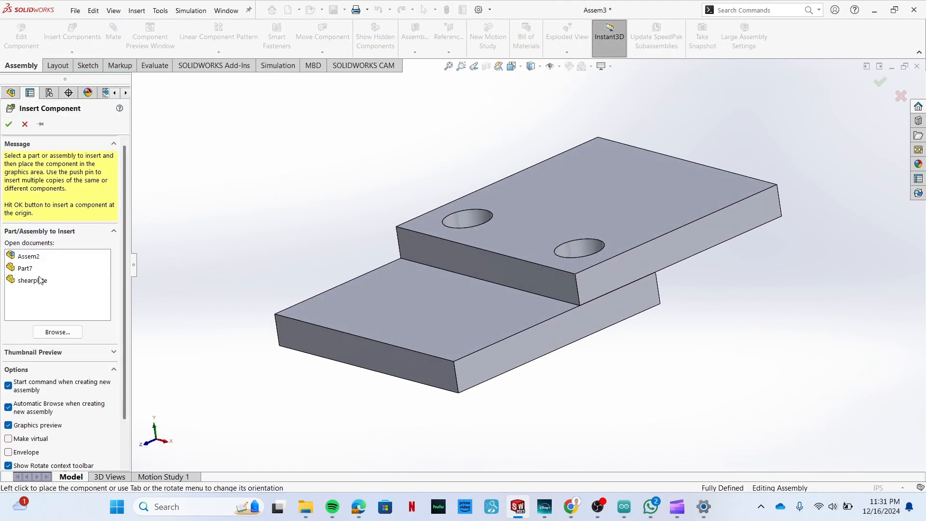
pyautogui.click(40, 280)
pyautogui.click(309, 154)
# Add a coincident mate between the loose plate's bottom face and the top face of the upper plate in Assem2.
pyautogui.moveTo(454, 279); pyautogui.dragTo(448, 258, button='middle')
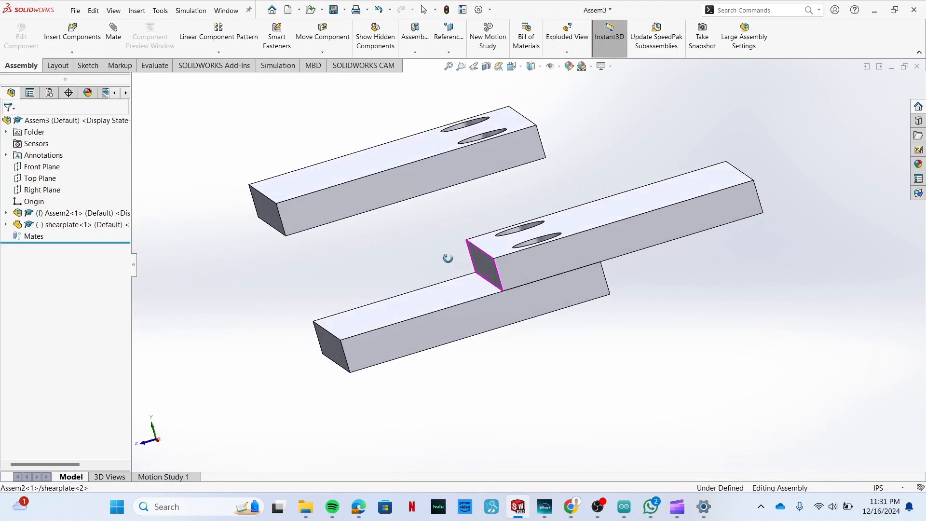
pyautogui.moveTo(499, 218); pyautogui.dragTo(418, 245, button='middle')
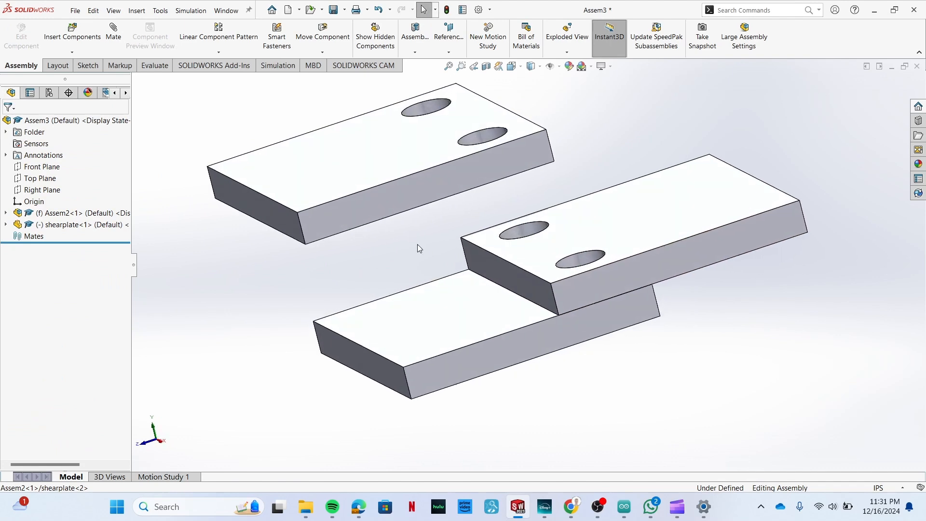
pyautogui.click(116, 47)
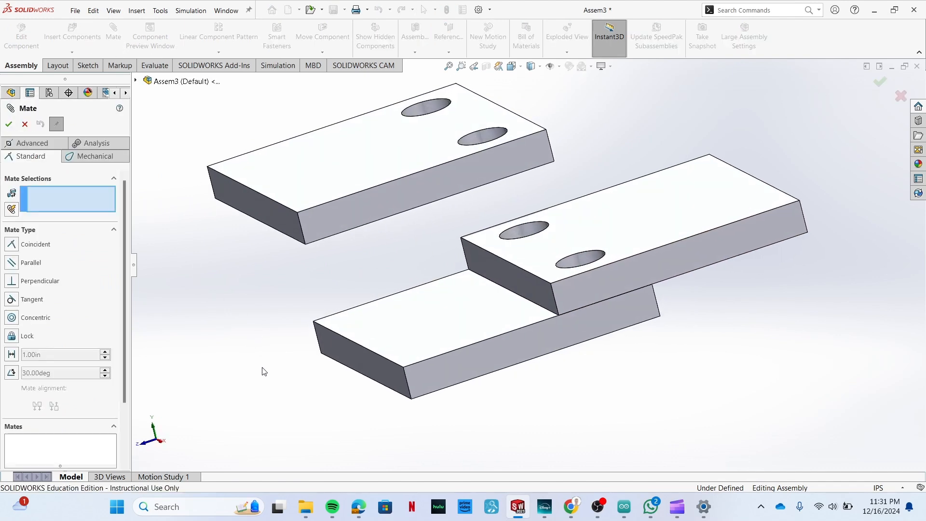
pyautogui.moveTo(265, 386); pyautogui.dragTo(263, 317, button='middle')
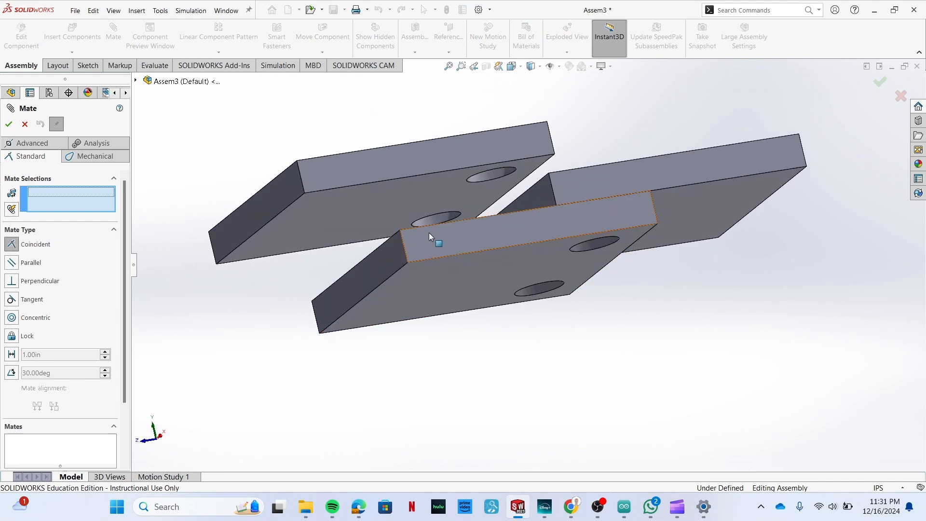
pyautogui.click(352, 208)
pyautogui.moveTo(273, 342); pyautogui.dragTo(285, 380, button='middle')
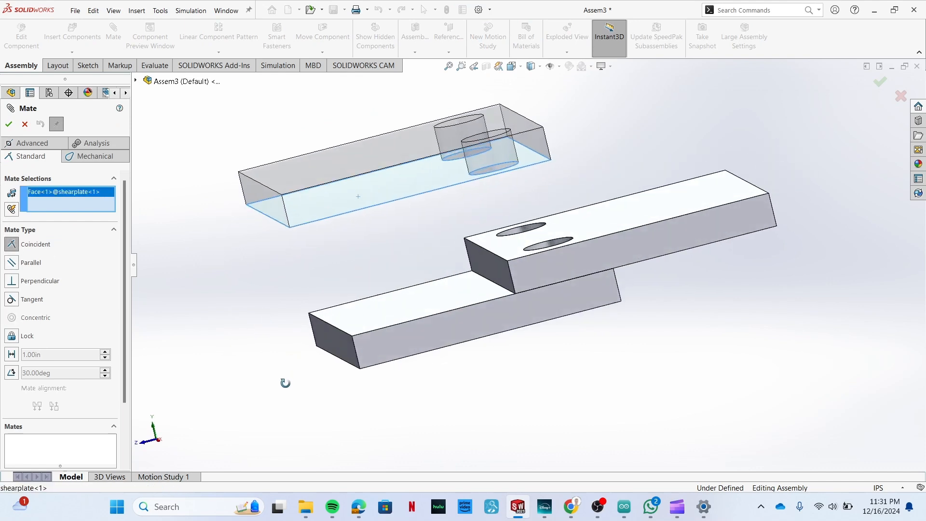
pyautogui.click(630, 221)
pyautogui.click(9, 124)
# Add a concentric mate between a hole in the loose shearplate and the matching hole in Assem2's upper plate.
pyautogui.click(11, 317)
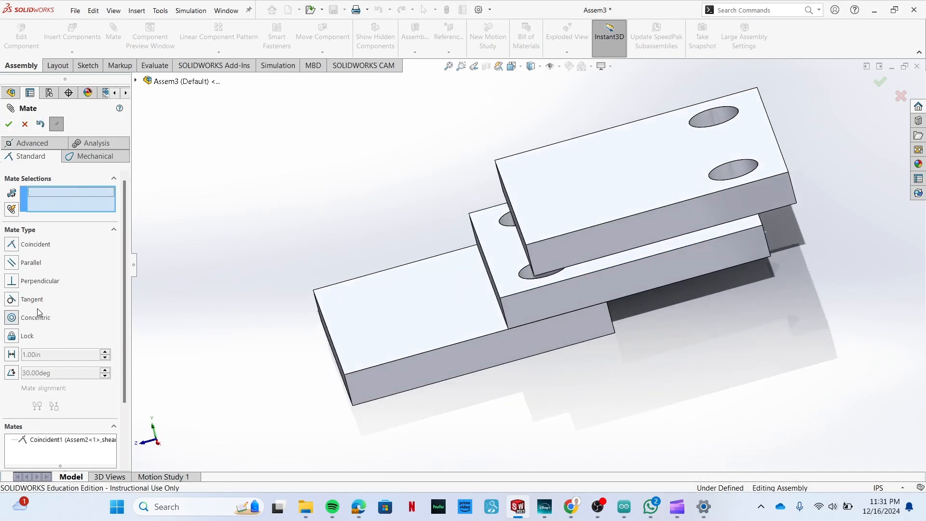
pyautogui.click(715, 117)
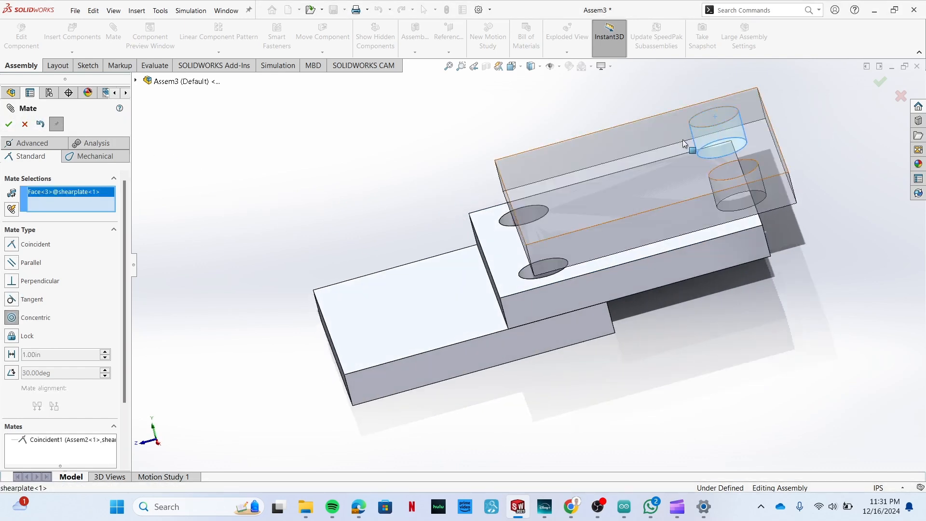
pyautogui.click(513, 221)
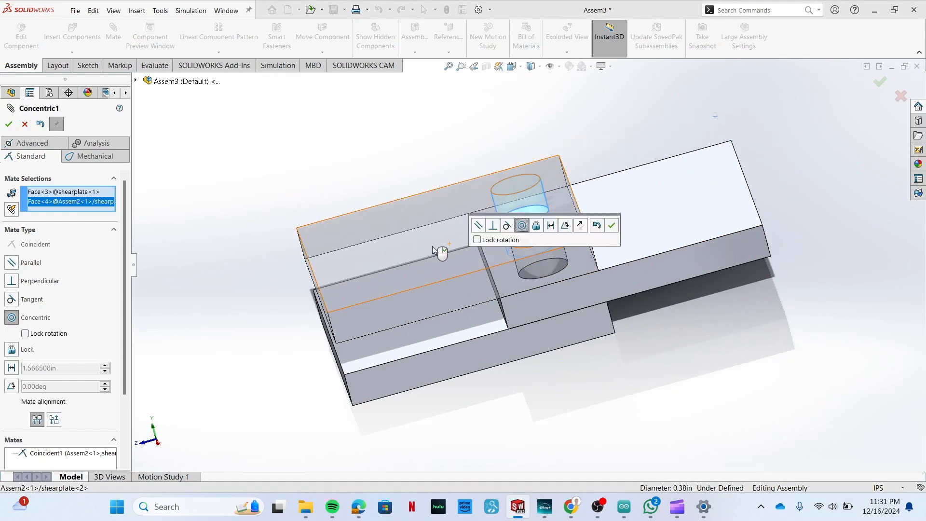
pyautogui.click(10, 125)
# Add a second concentric mate between the other hole of the added shearplate and the hole beneath it, then finish mating.
pyautogui.moveTo(686, 381); pyautogui.dragTo(603, 270, button='middle')
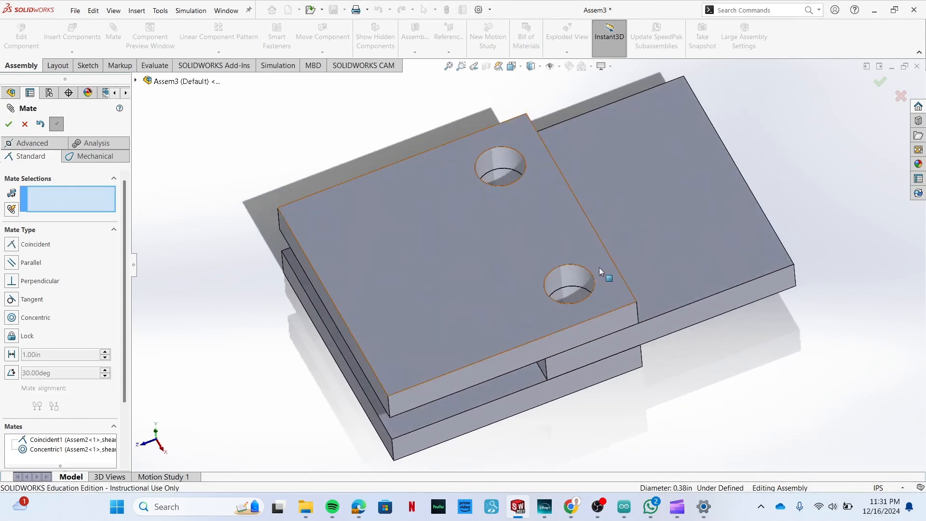
pyautogui.click(568, 281)
pyautogui.click(568, 281)
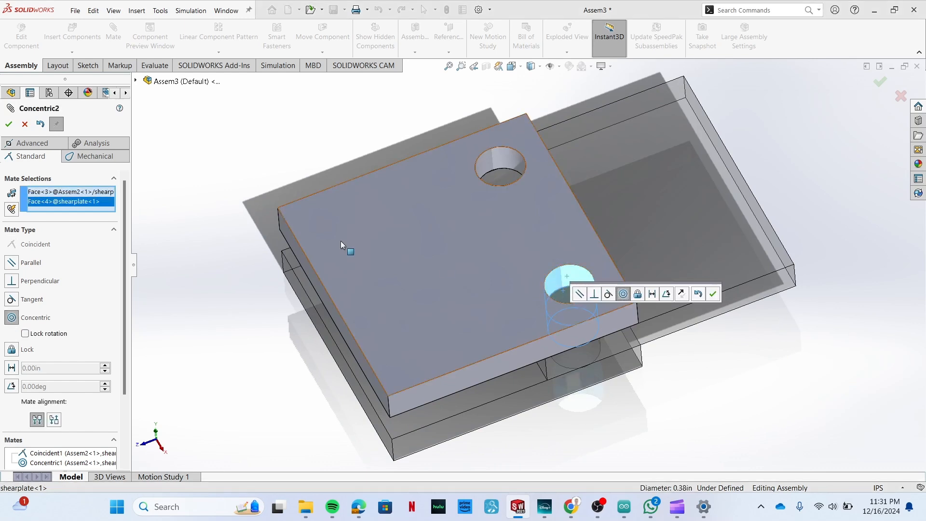
pyautogui.click(8, 126)
pyautogui.moveTo(358, 302); pyautogui.dragTo(268, 279, button='middle')
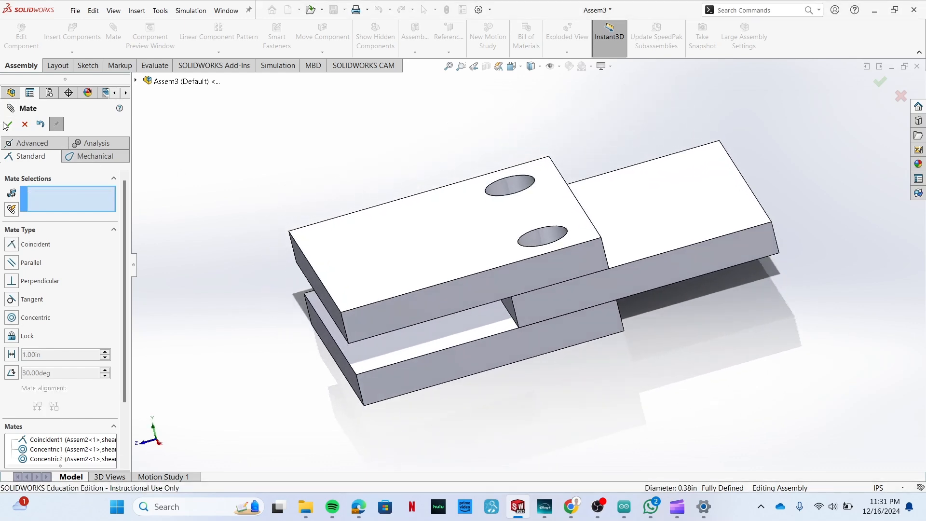
pyautogui.click(13, 125)
# Create a new static simulation study named Static 1 for the three-plate assembly.
pyautogui.scroll(3, 404, 219)
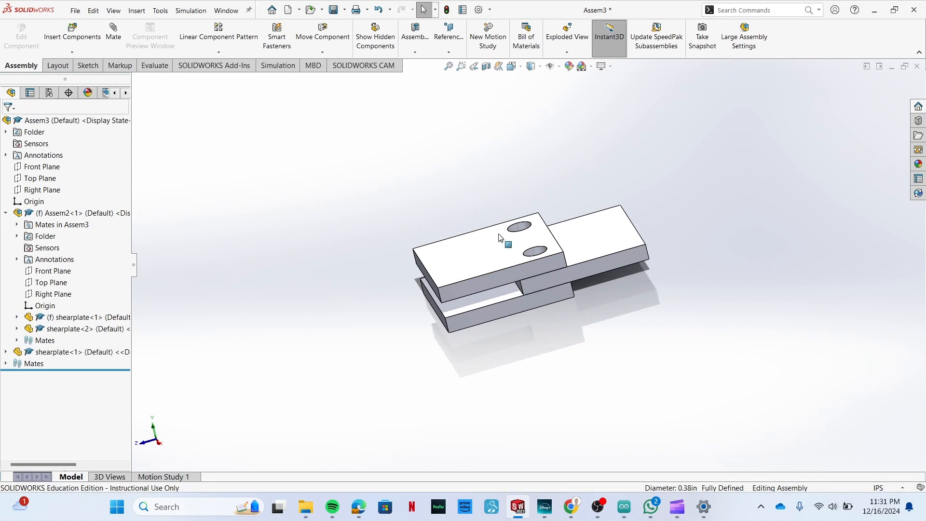
pyautogui.moveTo(460, 208); pyautogui.dragTo(578, 259, button='middle')
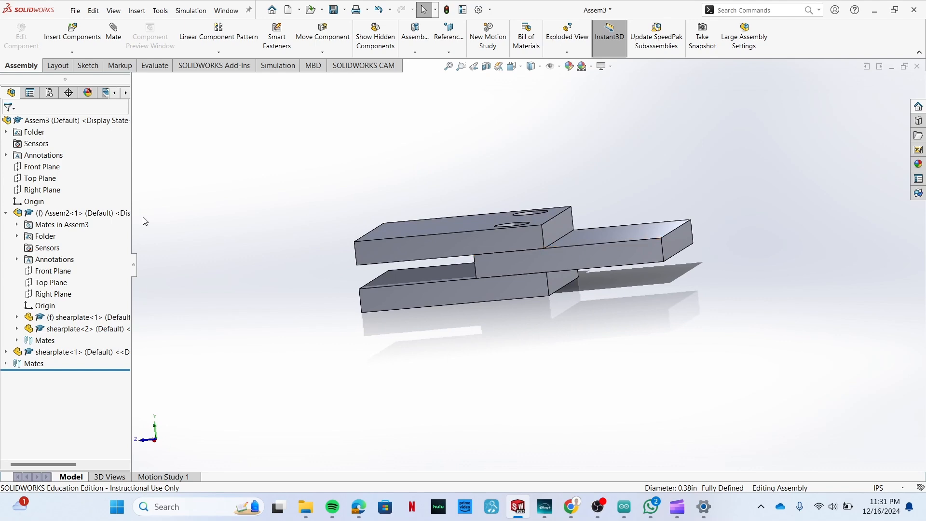
pyautogui.click(278, 65)
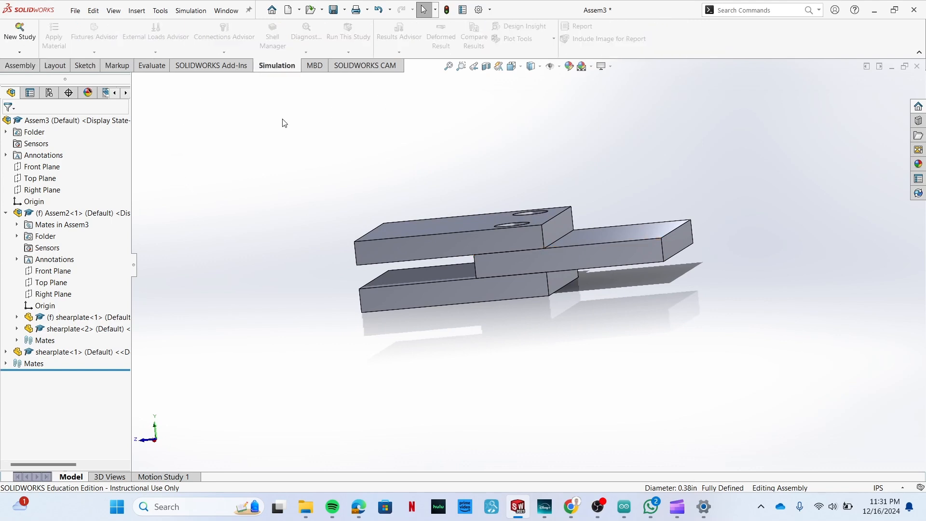
pyautogui.click(19, 34)
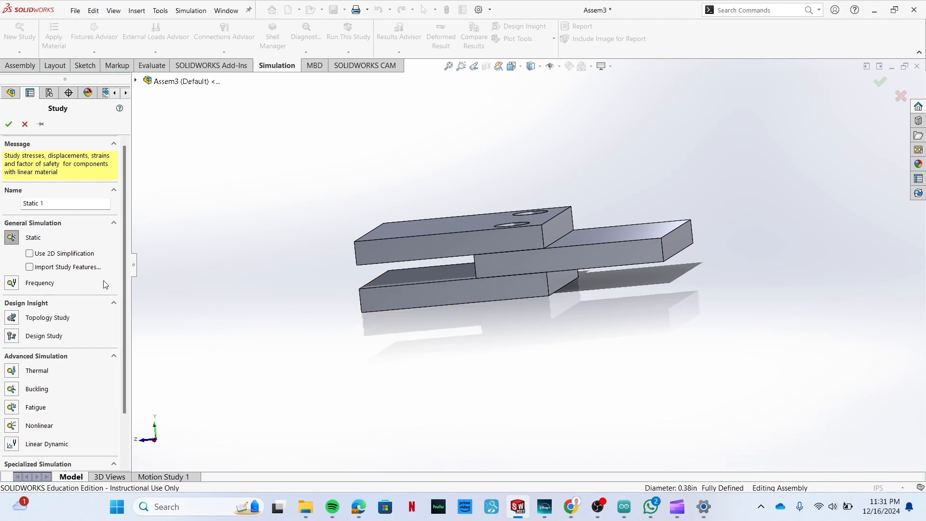
pyautogui.click(9, 124)
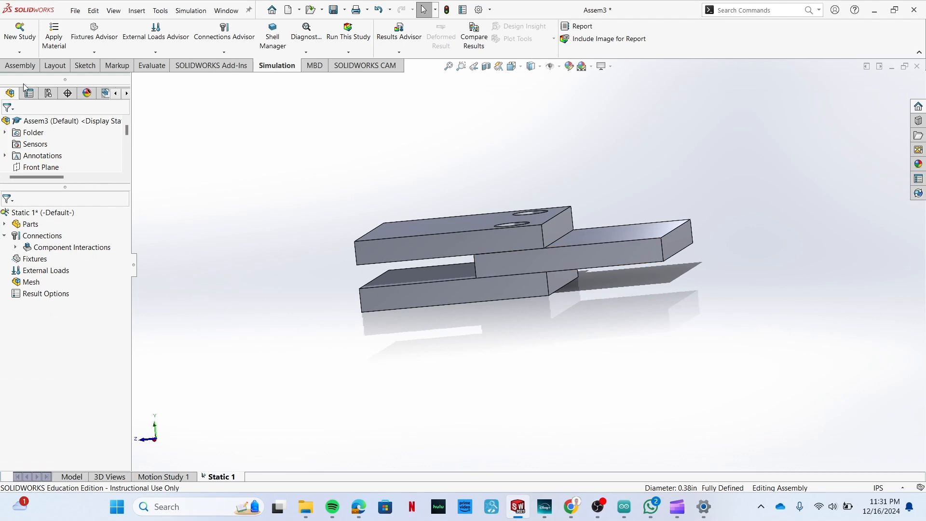
# Apply the aluminium 6061 Alloy material to all three shearplate parts in the study.
pyautogui.click(4, 225)
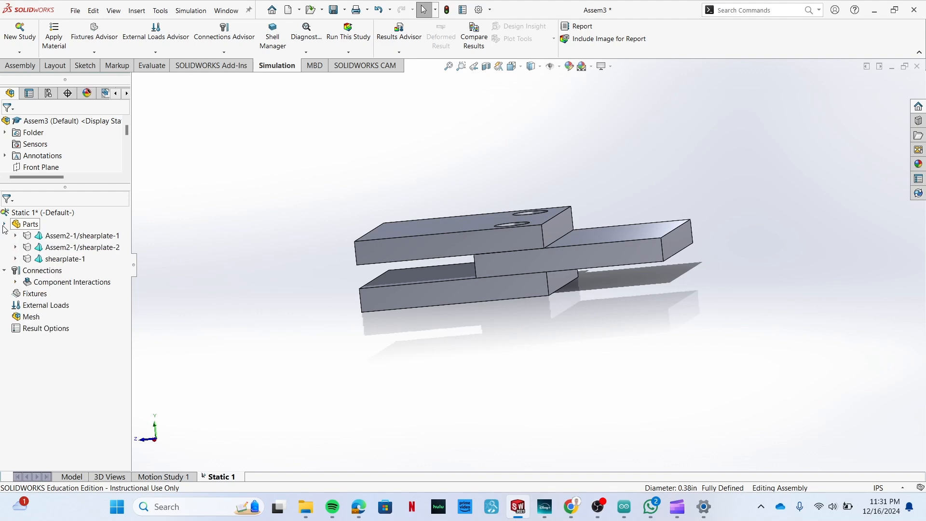
pyautogui.click(63, 235)
pyautogui.keyDown('shift'); pyautogui.click(65, 259); pyautogui.keyUp('shift')
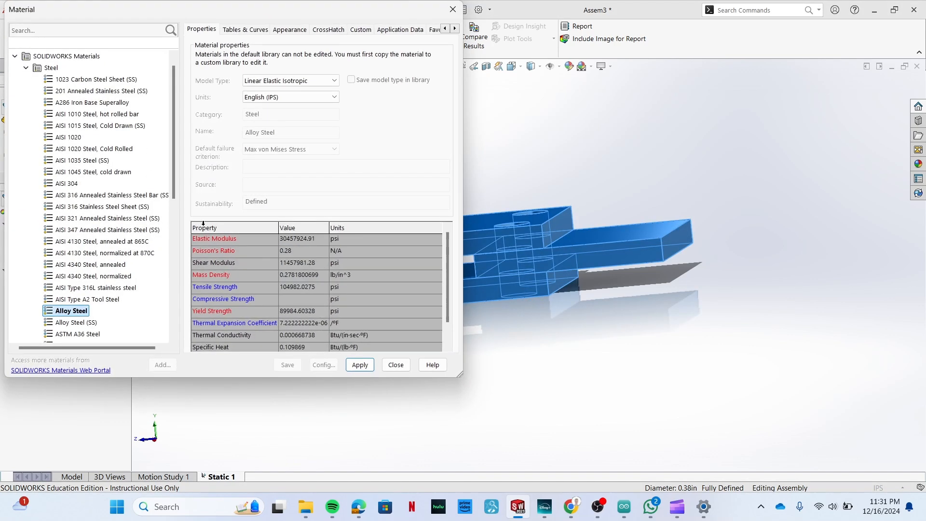
pyautogui.click(26, 67)
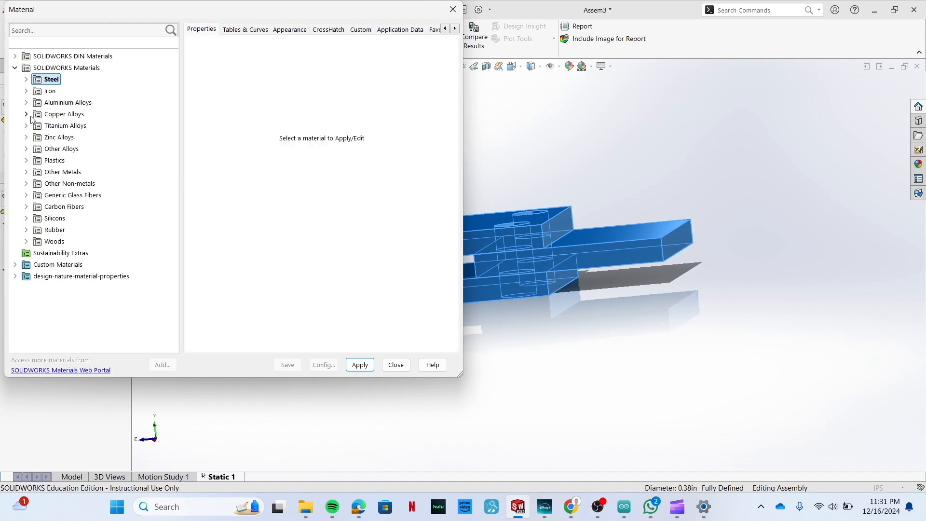
pyautogui.click(26, 102)
pyautogui.scroll(-20, 101, 174)
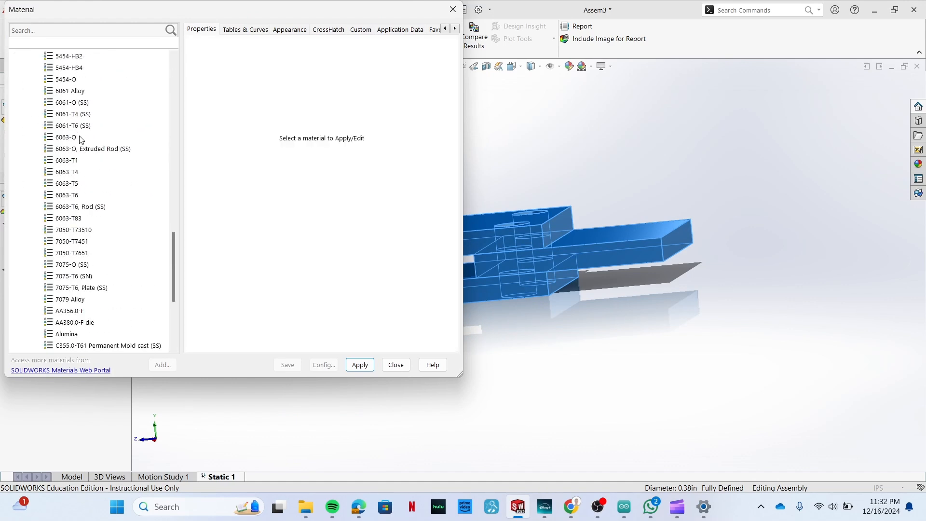
pyautogui.click(76, 91)
pyautogui.click(357, 366)
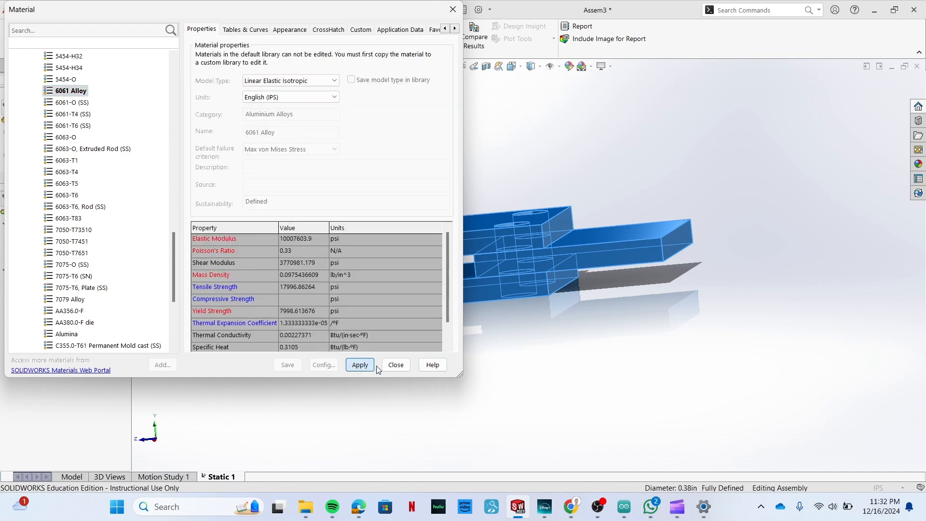
pyautogui.click(394, 365)
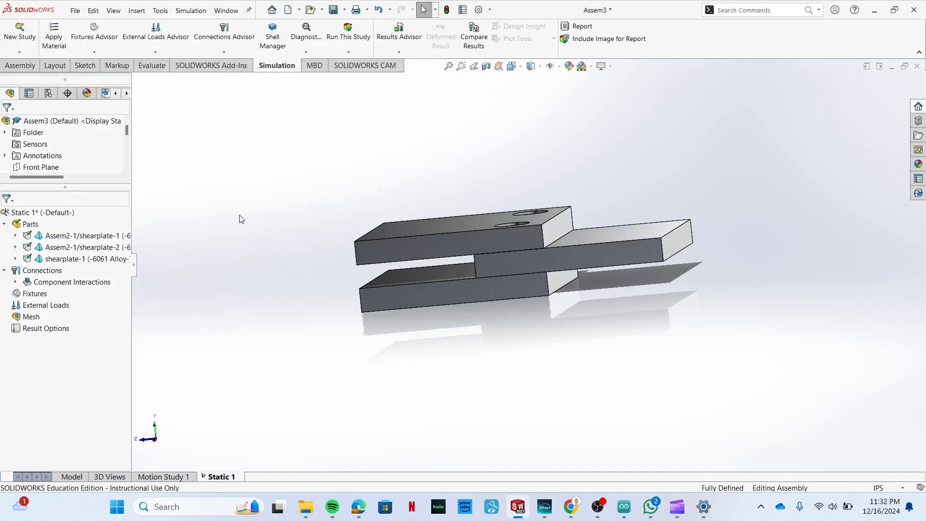
# Start a bolt connector with nut and use a hole edge on the lowest plate's underside as the bolt head edge.
pyautogui.click(94, 52)
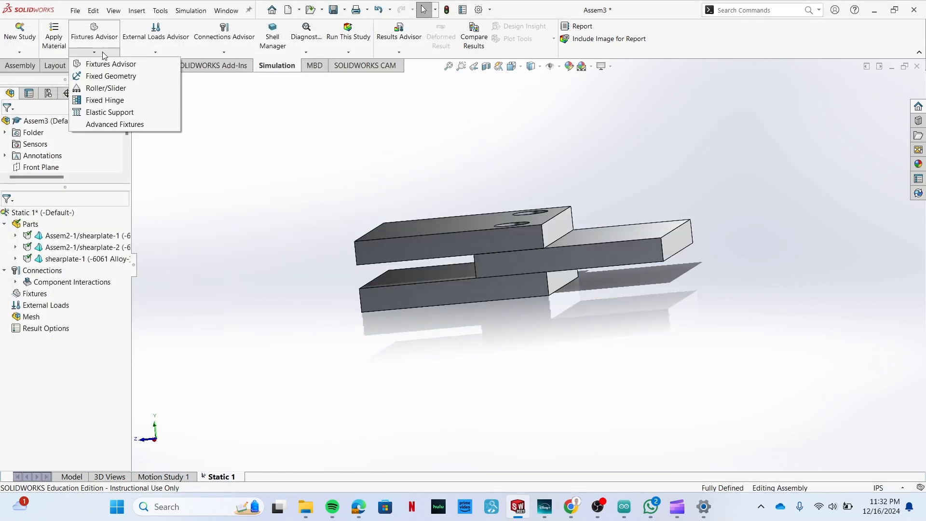
pyautogui.click(311, 135)
pyautogui.click(224, 52)
pyautogui.click(241, 139)
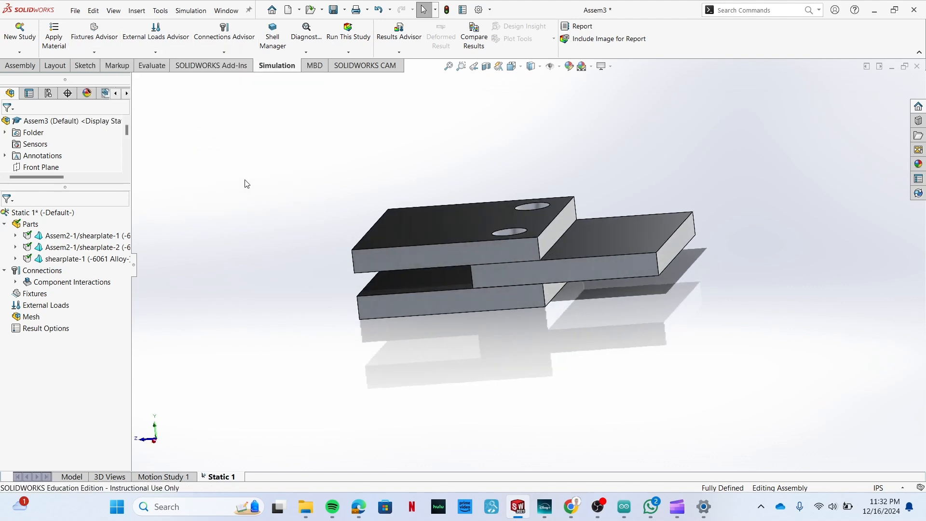
pyautogui.click(525, 228)
pyautogui.moveTo(523, 233); pyautogui.dragTo(517, 270, button='middle')
pyautogui.click(517, 272)
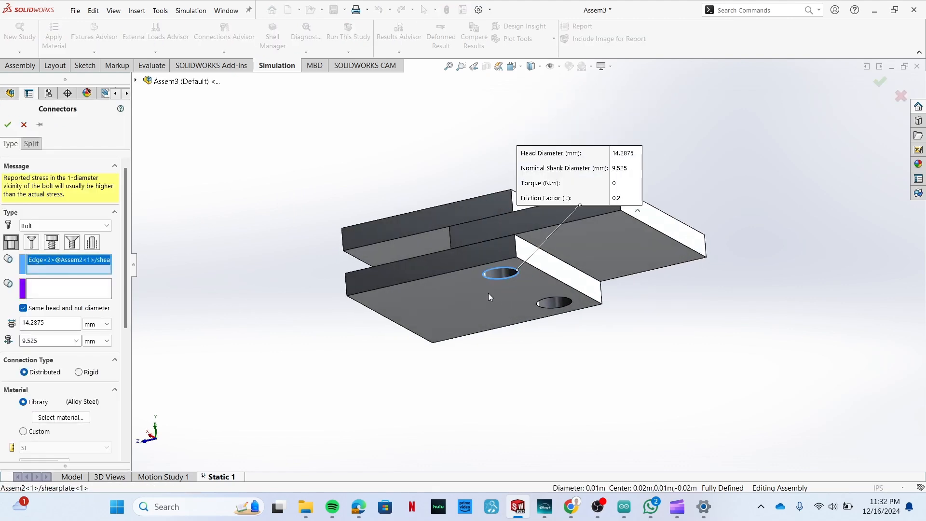
# Enable the bolt's strength data with 10 threads/inch and a bolt strength of 75000 psi.
pyautogui.moveTo(383, 308); pyautogui.dragTo(372, 362, button='middle')
pyautogui.moveTo(193, 215); pyautogui.dragTo(198, 238, button='middle')
pyautogui.scroll(-1, 106, 345)
pyautogui.scroll(-4, 96, 376)
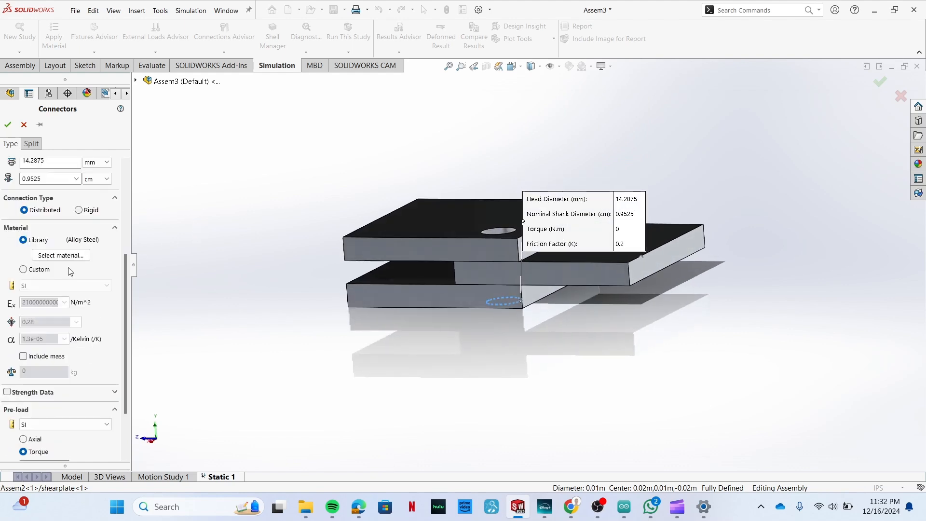
pyautogui.scroll(-3, 76, 279)
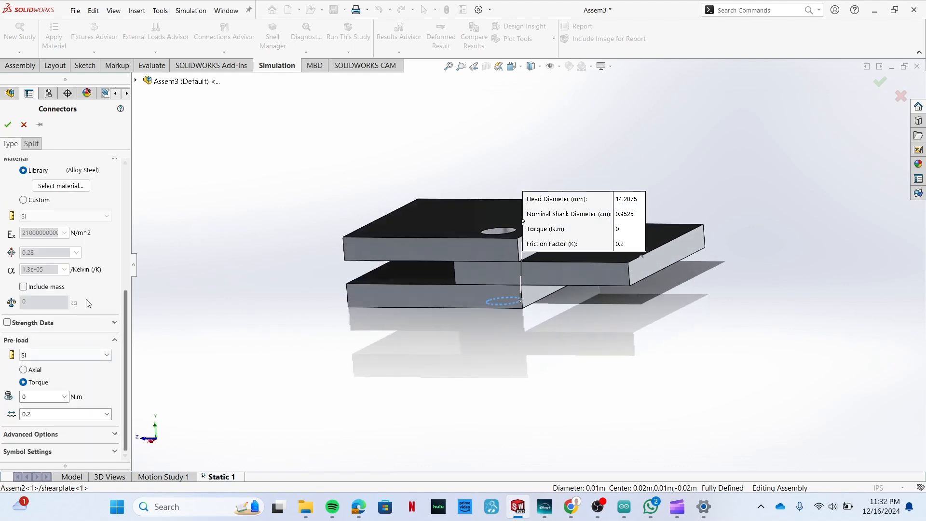
pyautogui.click(7, 323)
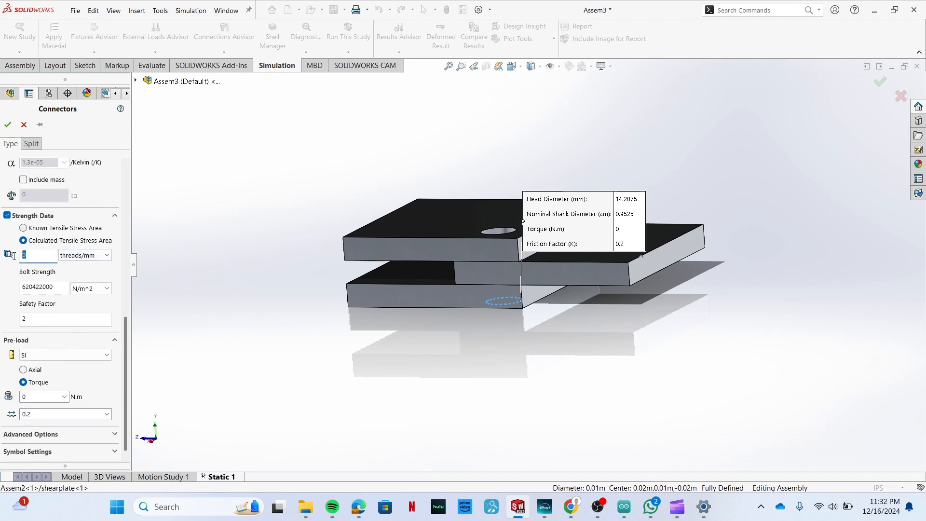
pyautogui.click(95, 255)
pyautogui.doubleClick(32, 255)
pyautogui.click(92, 288)
pyautogui.click(80, 307)
pyautogui.click(32, 288)
pyautogui.write('75000')
pyautogui.click(8, 127)
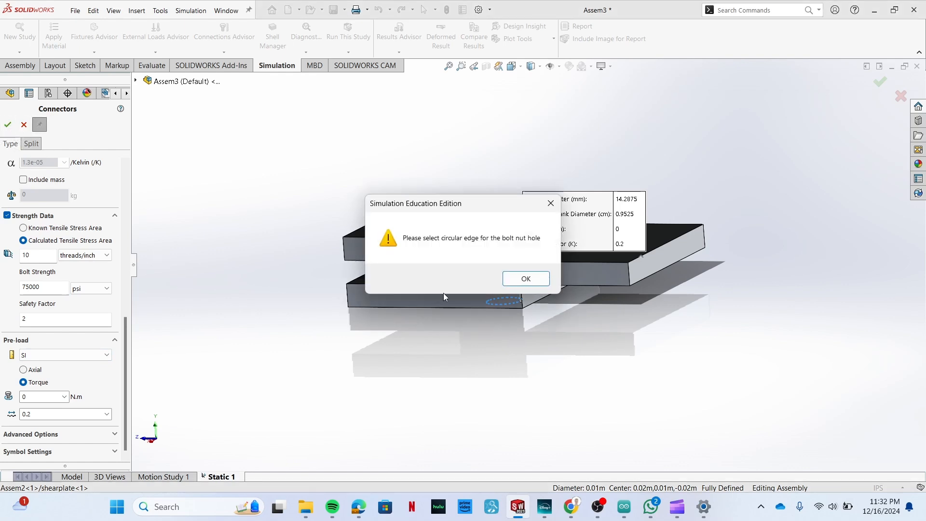
pyautogui.click(535, 281)
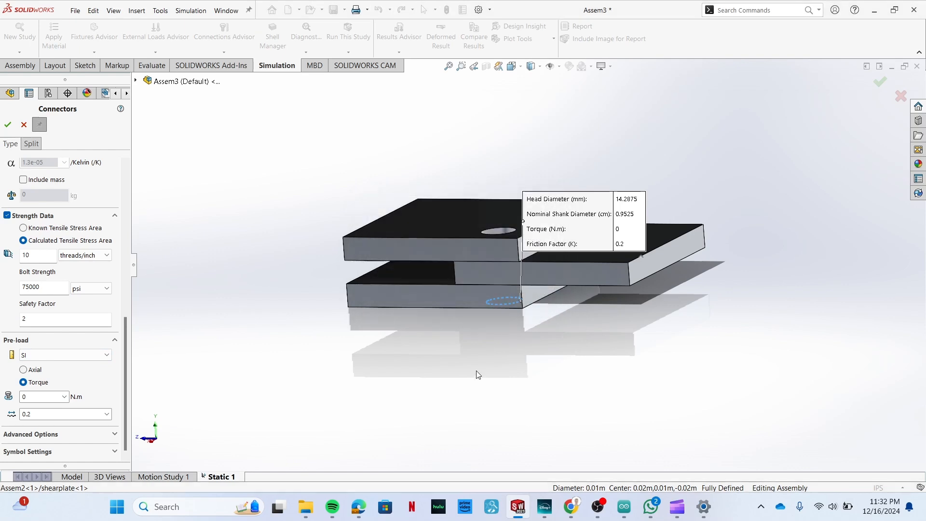
# Set the nut edge to the aligned hole edge on the top plate's upper face and create the first bolt.
pyautogui.moveTo(479, 366); pyautogui.dragTo(492, 419, button='middle')
pyautogui.scroll(5, 75, 295)
pyautogui.scroll(3, 73, 290)
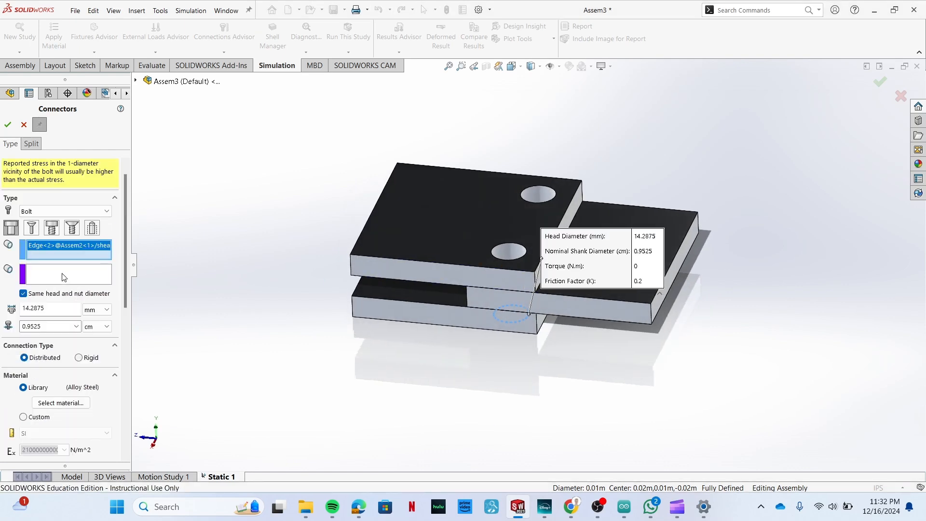
pyautogui.click(63, 275)
pyautogui.click(523, 258)
pyautogui.moveTo(490, 378); pyautogui.dragTo(482, 319, button='middle')
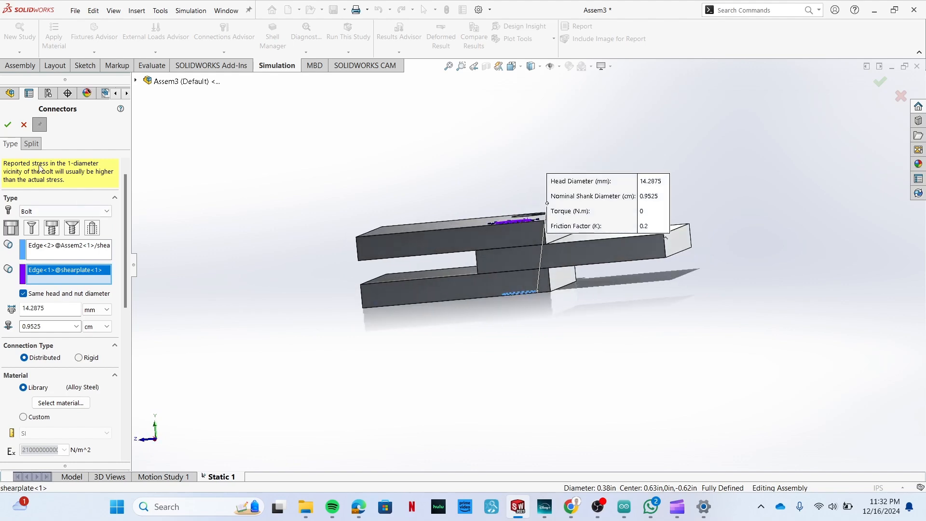
pyautogui.click(8, 125)
# Create a second bolt connector through the other hole, from the lowest plate's underside edge to the top plate's upper edge.
pyautogui.moveTo(383, 382); pyautogui.dragTo(340, 318, button='middle')
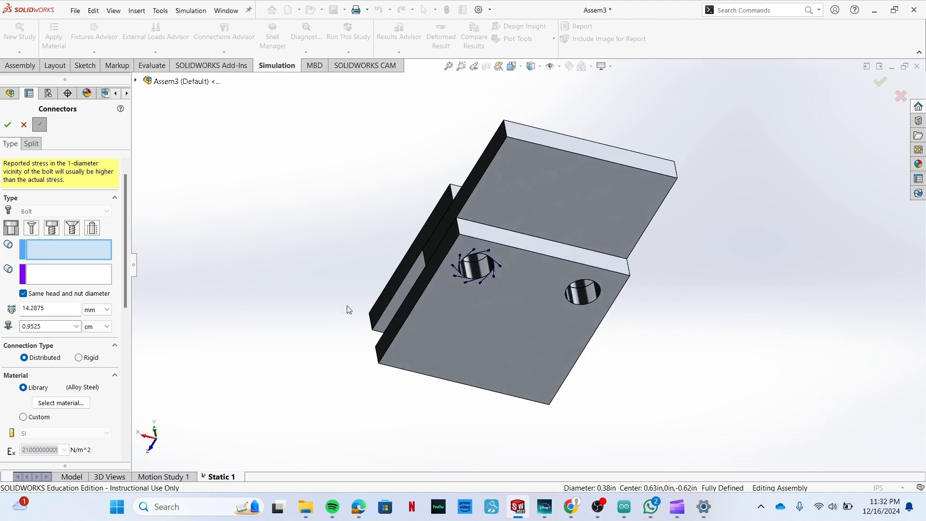
pyautogui.click(578, 305)
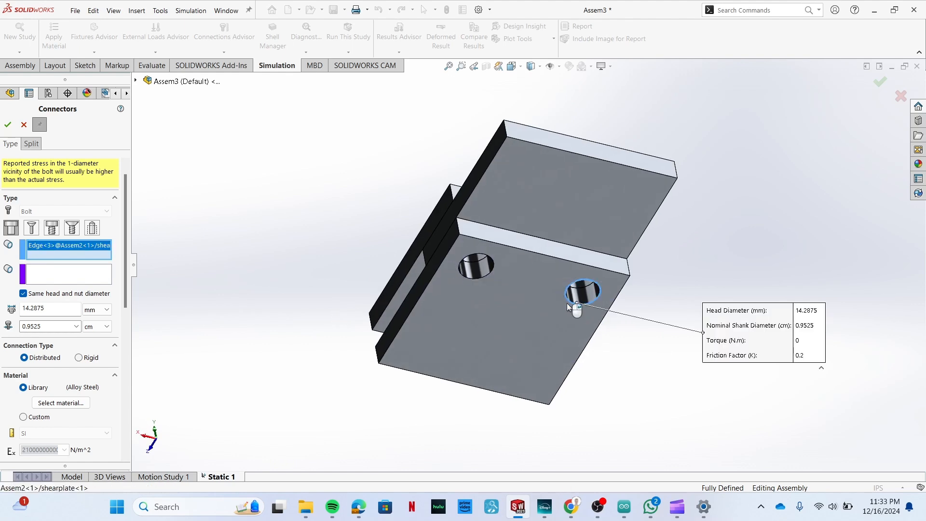
pyautogui.click(38, 282)
pyautogui.moveTo(424, 236); pyautogui.dragTo(569, 170, button='middle')
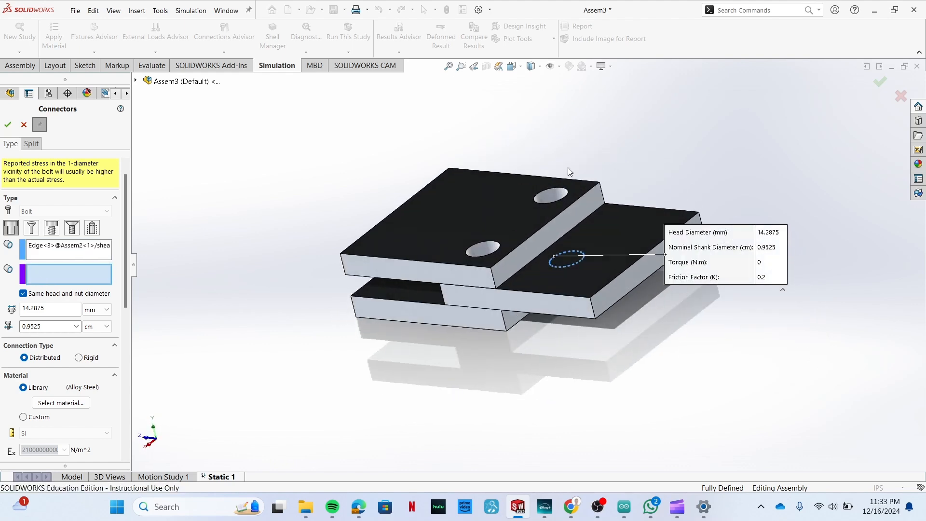
pyautogui.click(539, 207)
pyautogui.scroll(-10, 79, 354)
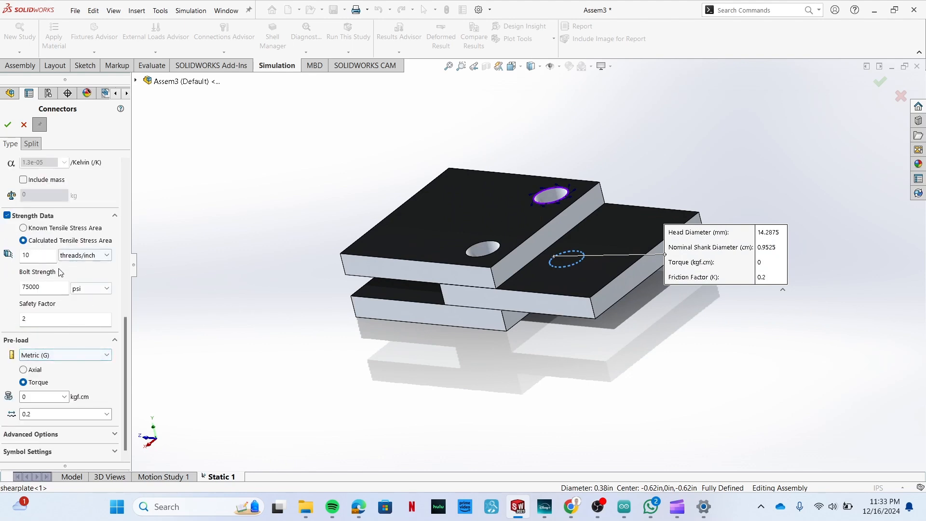
pyautogui.click(7, 126)
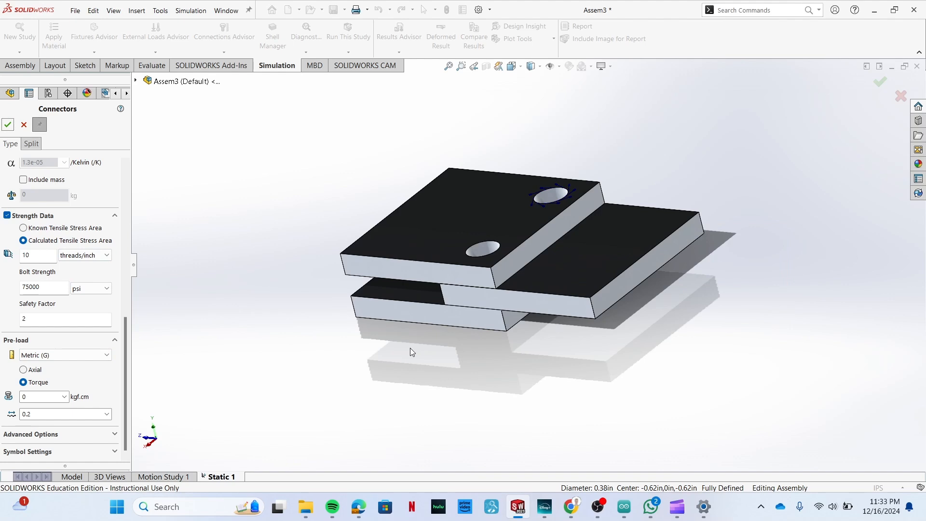
pyautogui.moveTo(303, 354); pyautogui.dragTo(552, 407, button='middle')
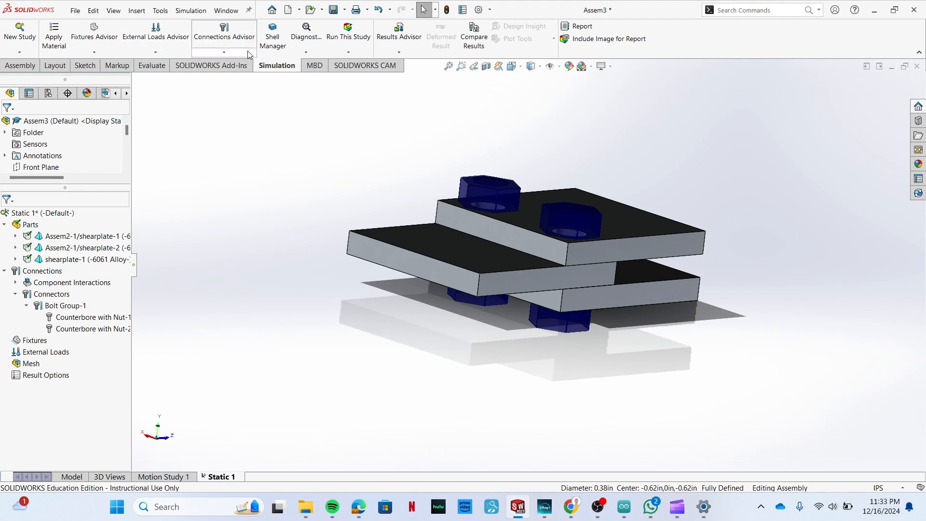
# Set up an automatic local interaction search between faces with all three shear plates as components.
pyautogui.click(224, 52)
pyautogui.click(248, 77)
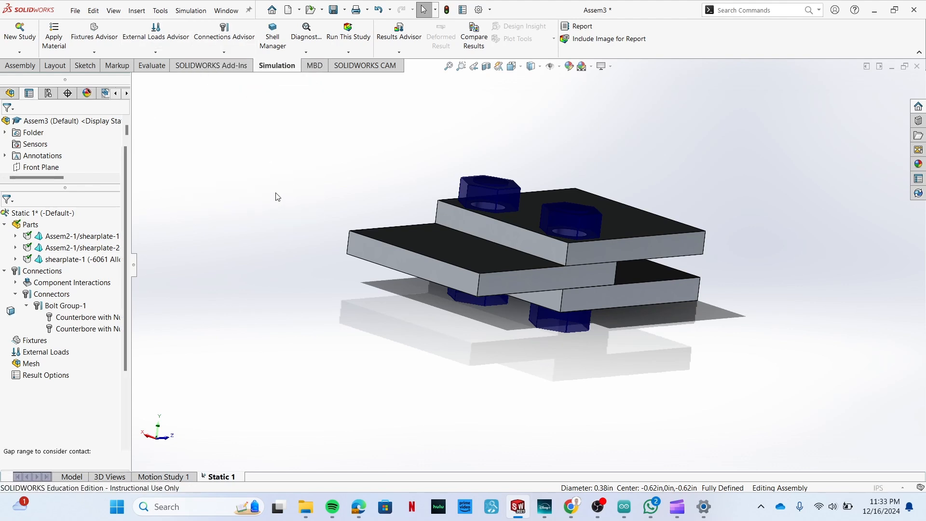
pyautogui.click(38, 182)
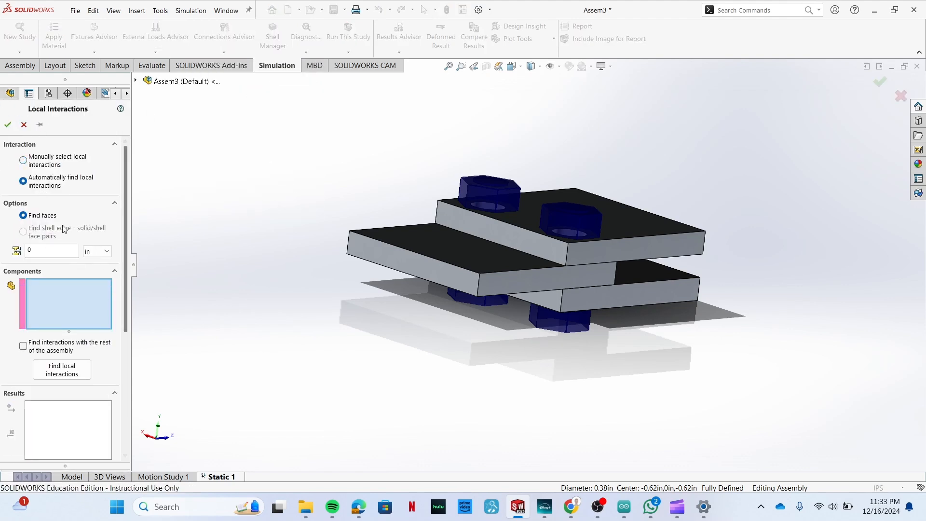
pyautogui.click(135, 81)
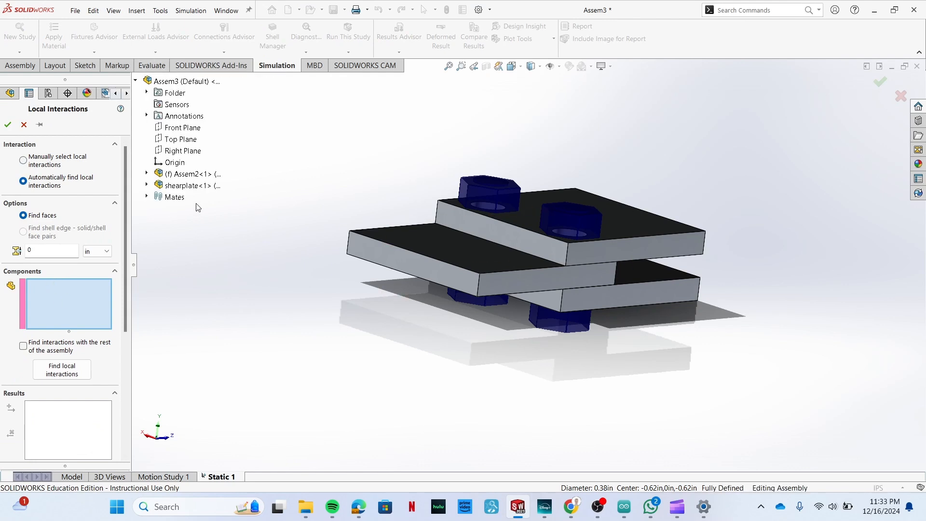
pyautogui.click(147, 185)
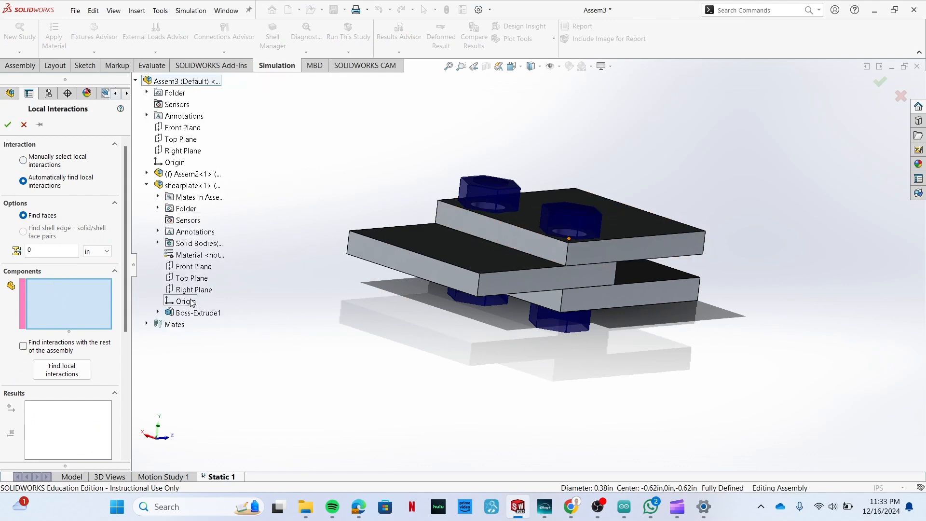
pyautogui.click(156, 186)
pyautogui.click(147, 173)
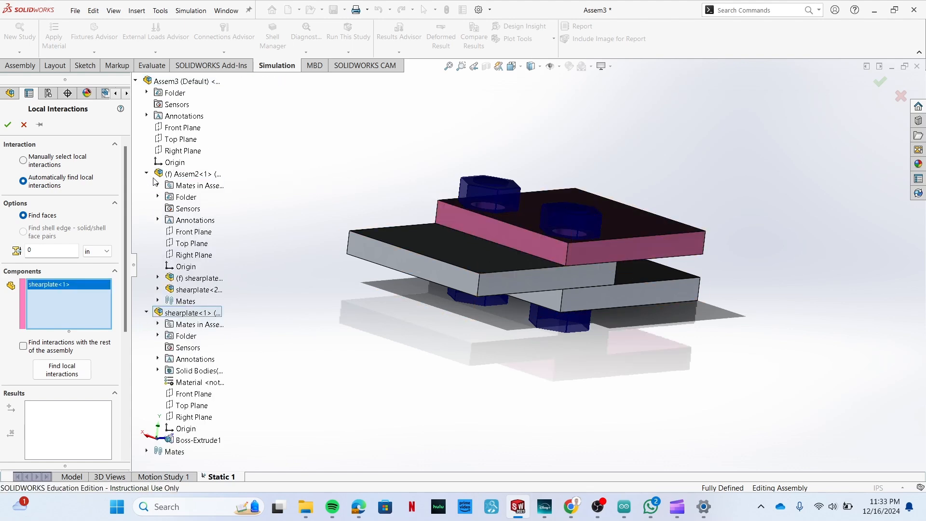
pyautogui.click(199, 278)
pyautogui.click(207, 291)
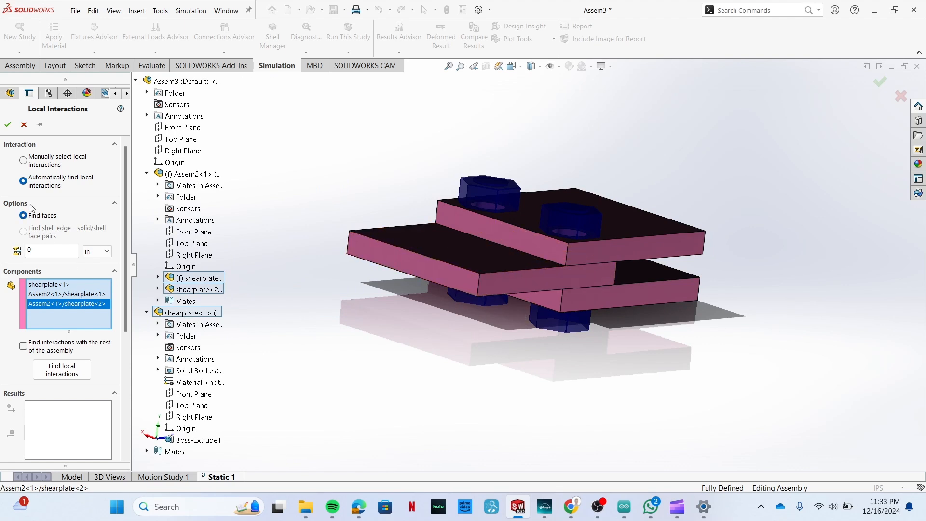
# Find the local interactions and create contact interactions for both pairs of touching plate faces.
pyautogui.click(61, 370)
pyautogui.moveTo(404, 364); pyautogui.dragTo(370, 333, button='middle')
pyautogui.scroll(-3, 664, 245)
pyautogui.moveTo(759, 328); pyautogui.dragTo(771, 347, button='middle')
pyautogui.scroll(3, 691, 358)
pyautogui.moveTo(465, 377); pyautogui.dragTo(469, 358, button='middle')
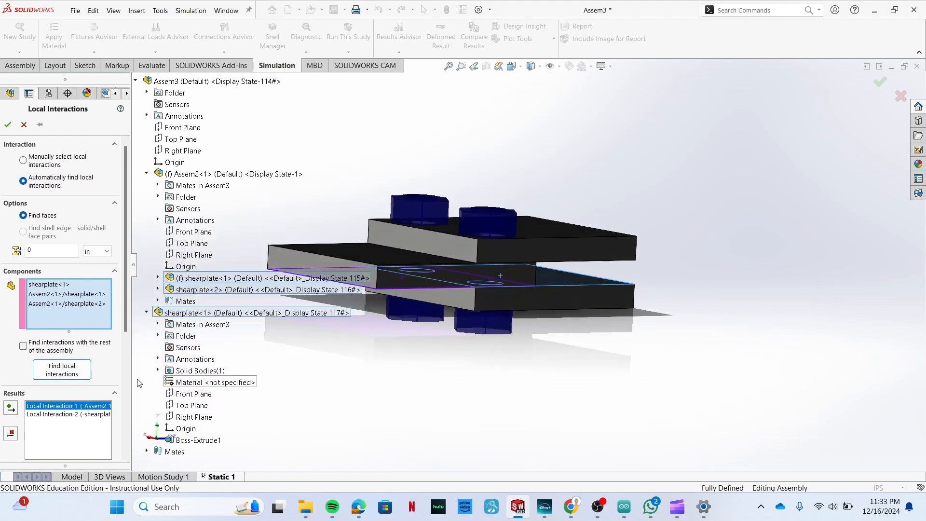
pyautogui.scroll(-3, 101, 396)
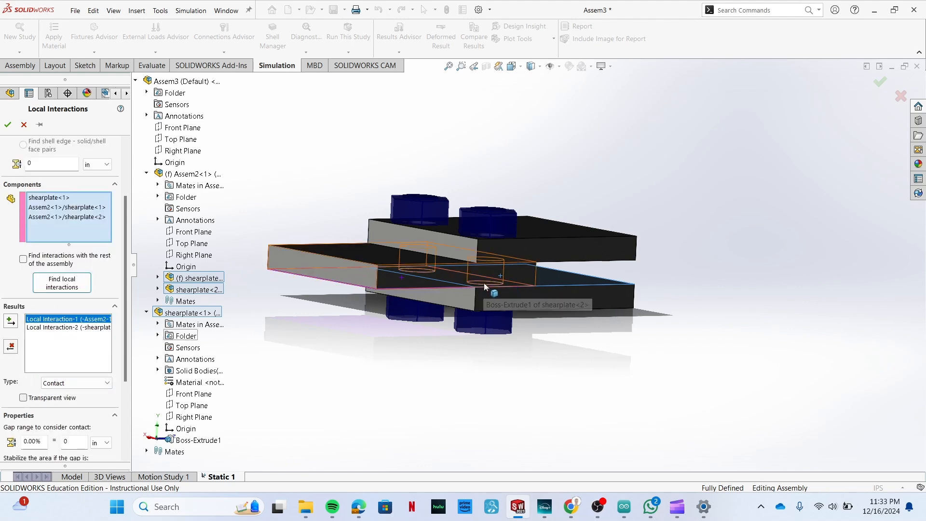
pyautogui.click(70, 328)
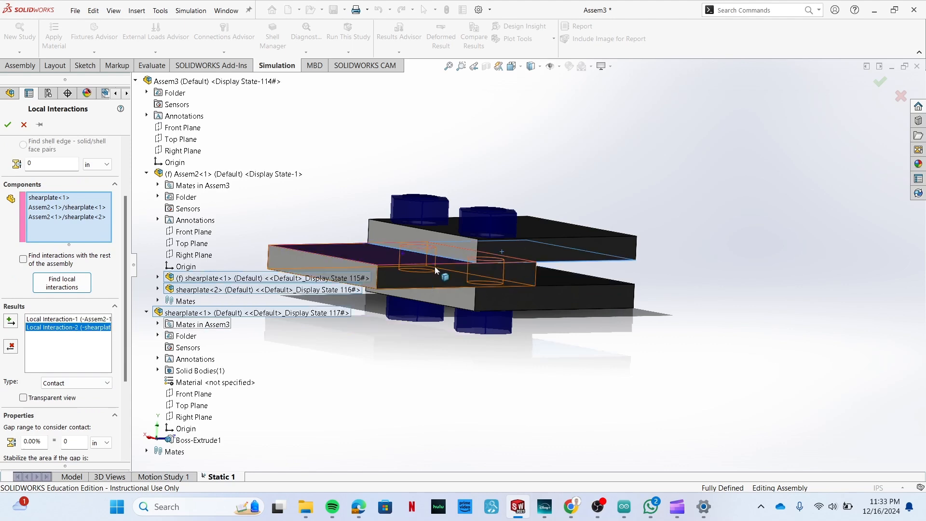
pyautogui.click(13, 129)
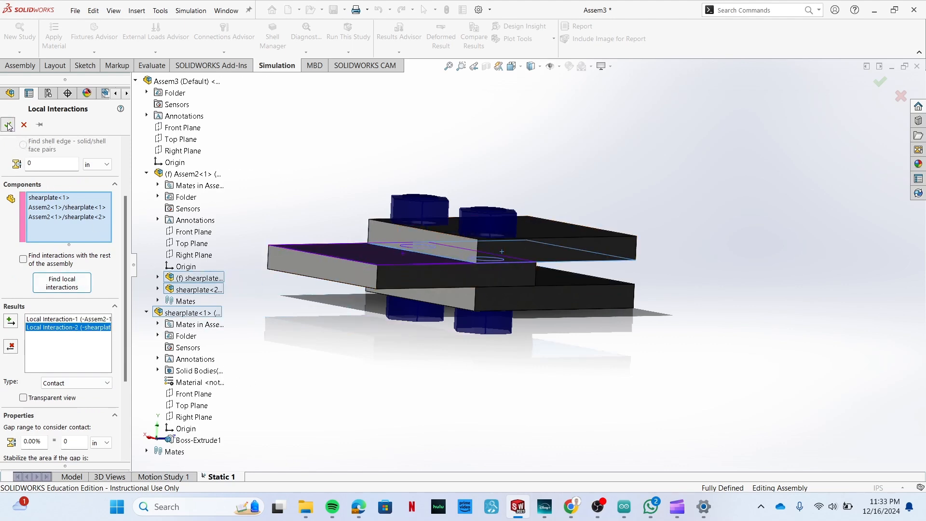
pyautogui.click(427, 280)
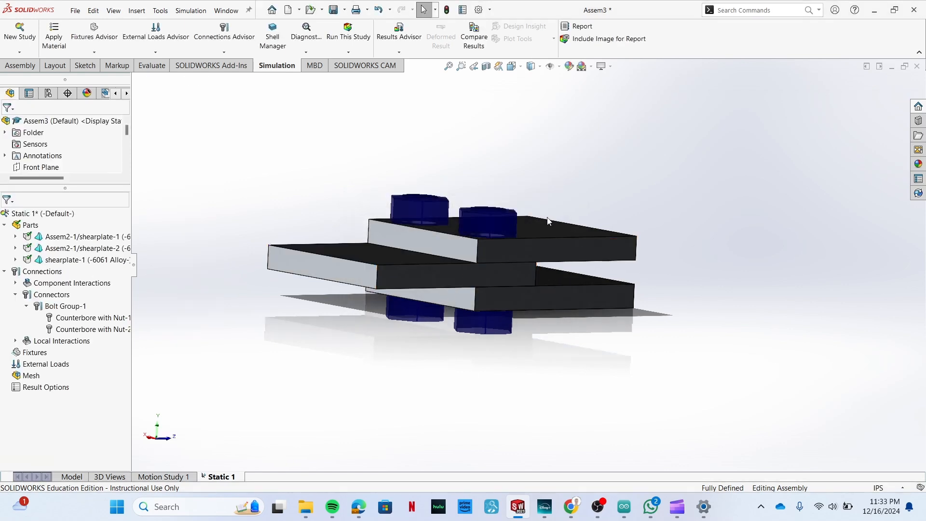
# Apply a fixed geometry fixture to the free end face of the top plate.
pyautogui.scroll(2, 517, 408)
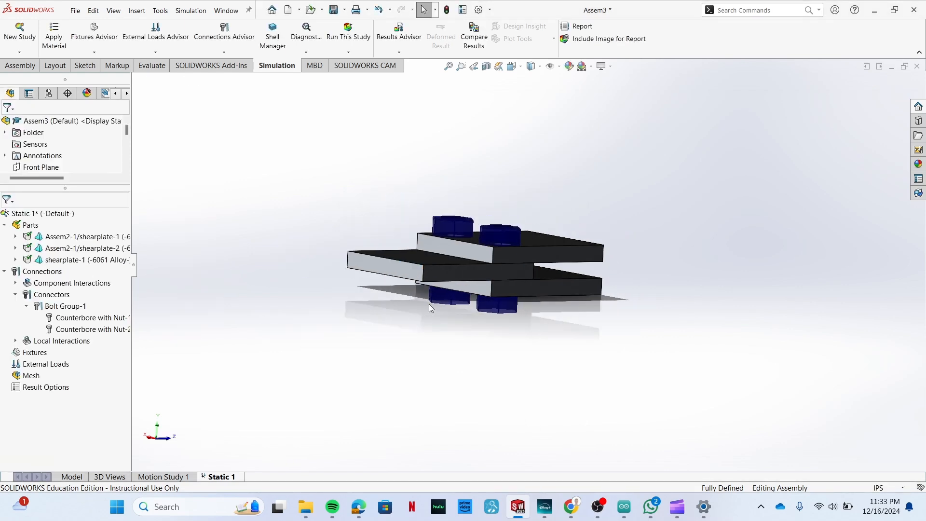
pyautogui.moveTo(665, 289); pyautogui.dragTo(440, 327, button='middle')
pyautogui.click(163, 51)
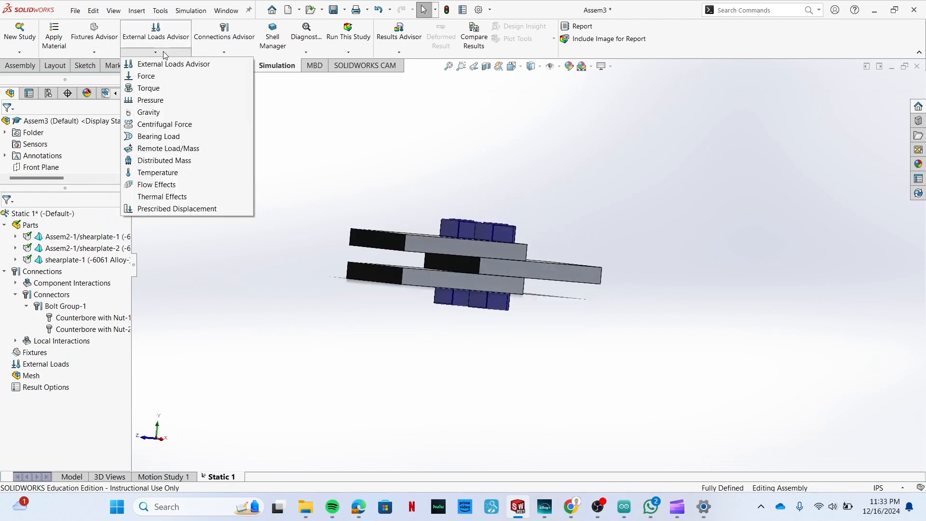
pyautogui.click(94, 51)
pyautogui.click(104, 76)
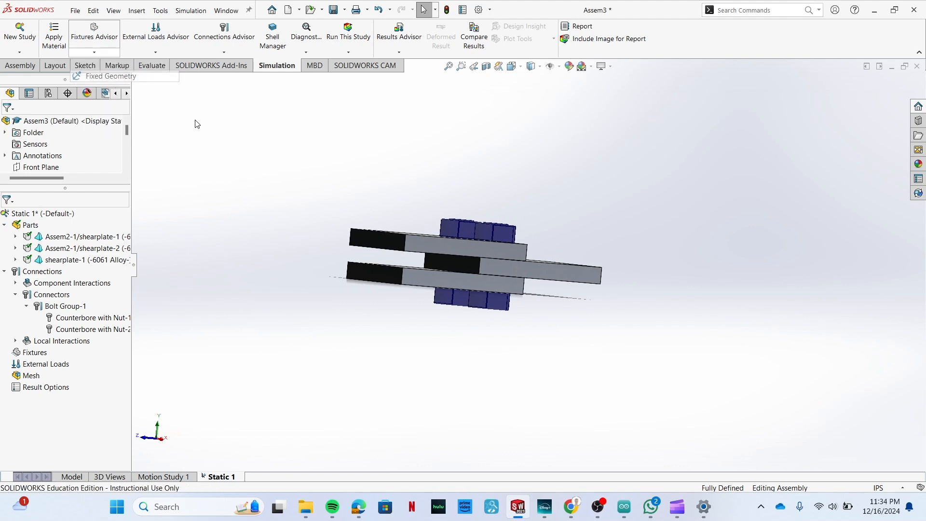
pyautogui.click(399, 253)
pyautogui.click(8, 125)
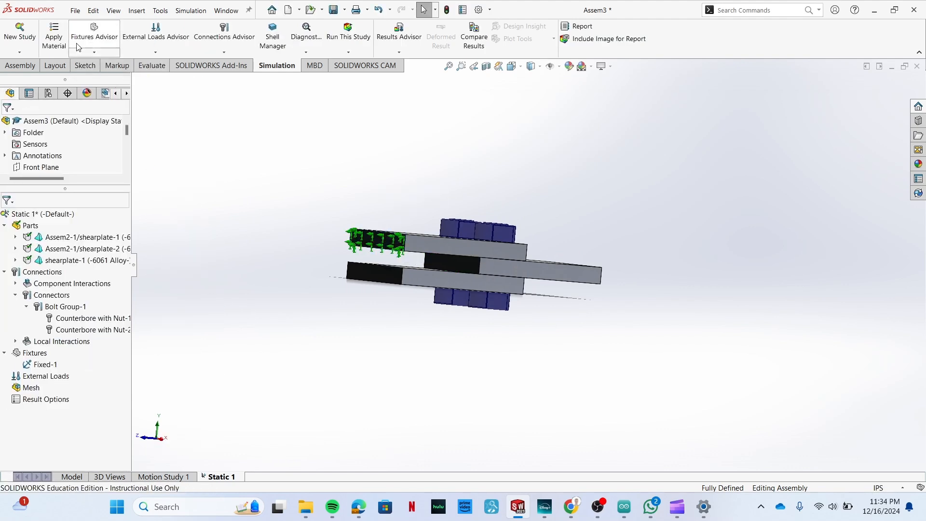
# Add a second fixed geometry fixture on the matching free end face of the lowest plate.
pyautogui.click(94, 51)
pyautogui.click(104, 76)
pyautogui.click(397, 281)
pyautogui.click(8, 125)
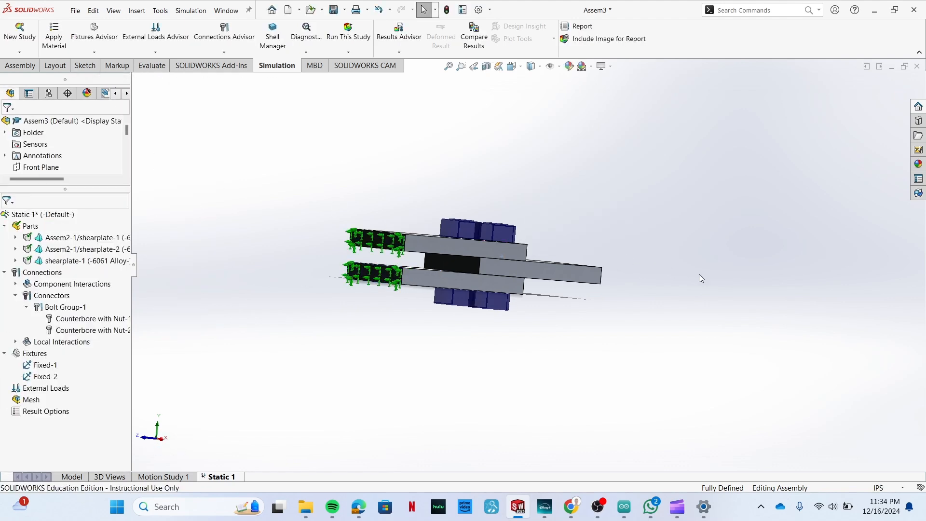
# Apply a 2500 lbf normal force in English (IPS) units to the middle plate's free end face, reversed to pull outward.
pyautogui.moveTo(668, 268); pyautogui.dragTo(628, 280, button='middle')
pyautogui.scroll(-2, 534, 272)
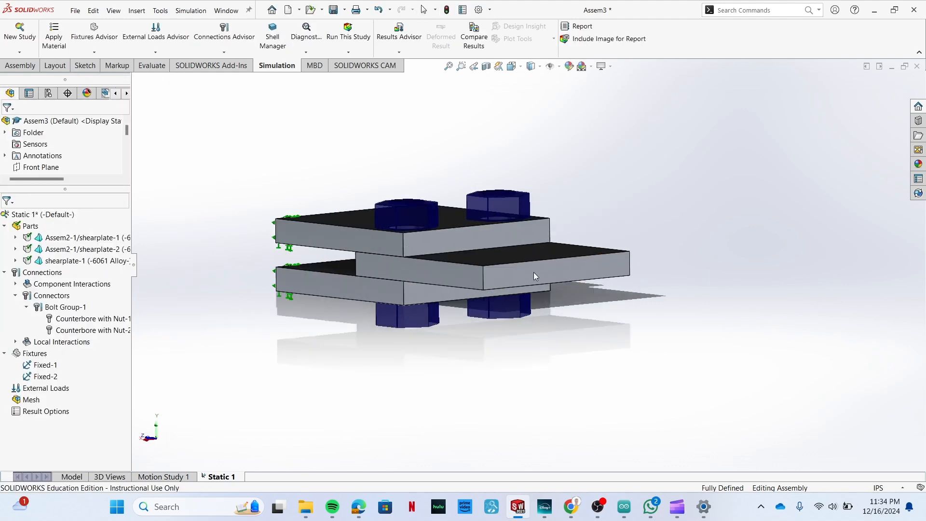
pyautogui.click(163, 53)
pyautogui.click(149, 78)
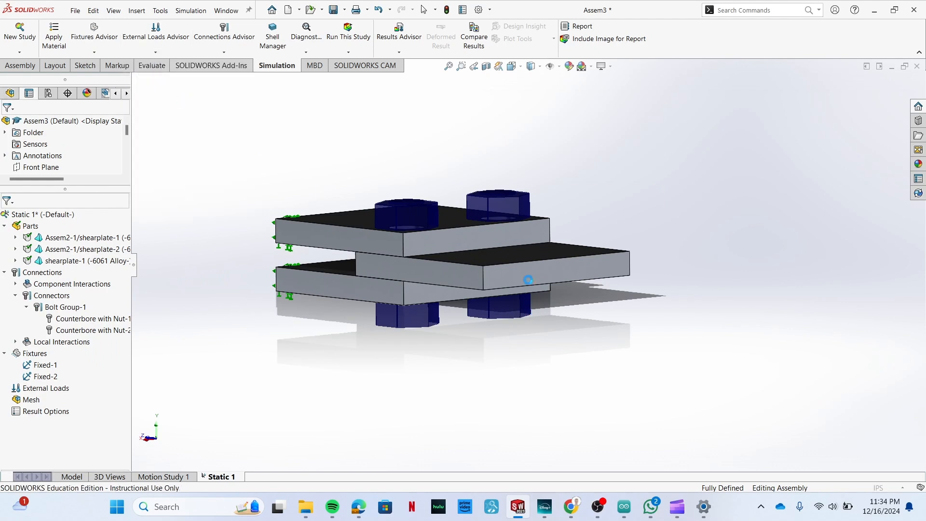
pyautogui.click(526, 272)
pyautogui.click(70, 300)
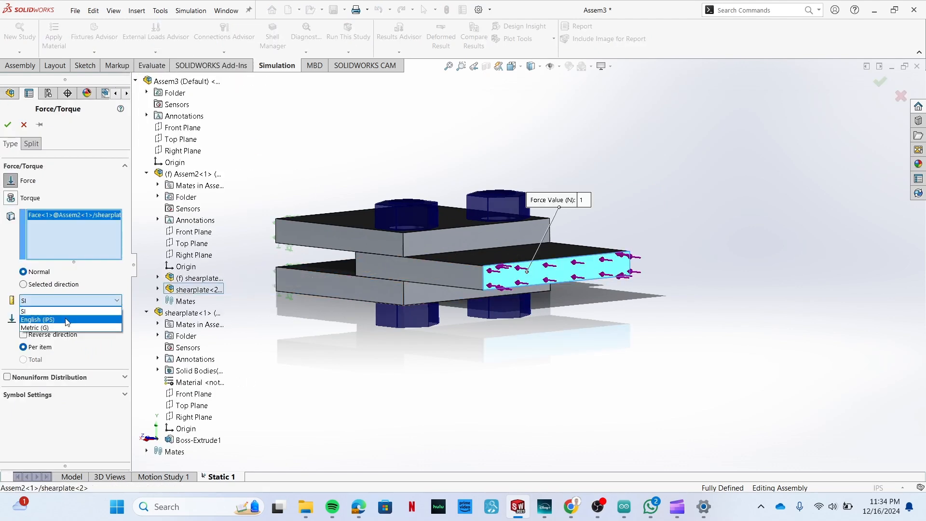
pyautogui.click(73, 318)
pyautogui.doubleClick(35, 314)
pyautogui.write('2500')
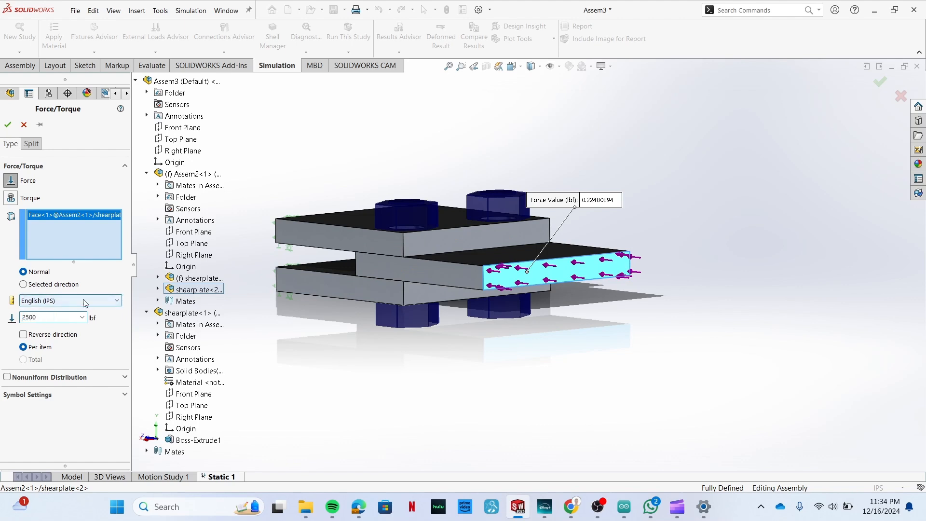
pyautogui.click(27, 335)
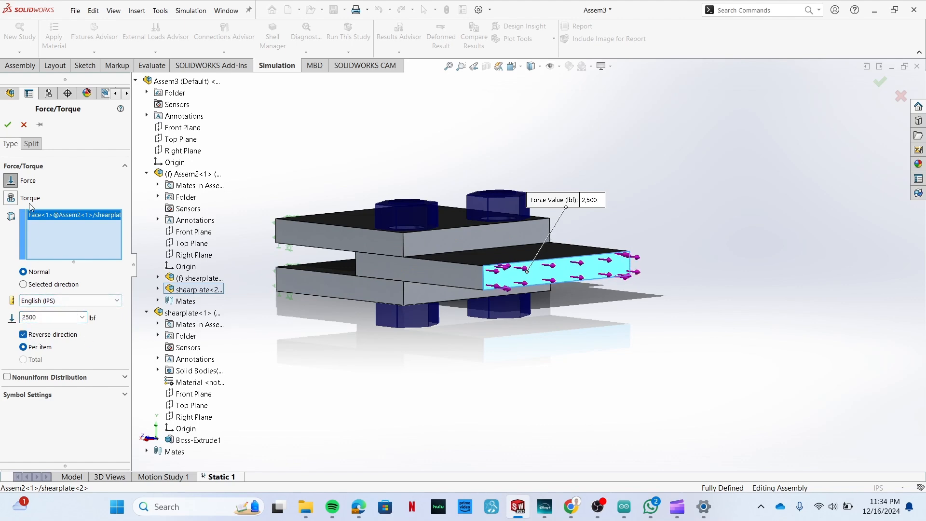
pyautogui.click(8, 125)
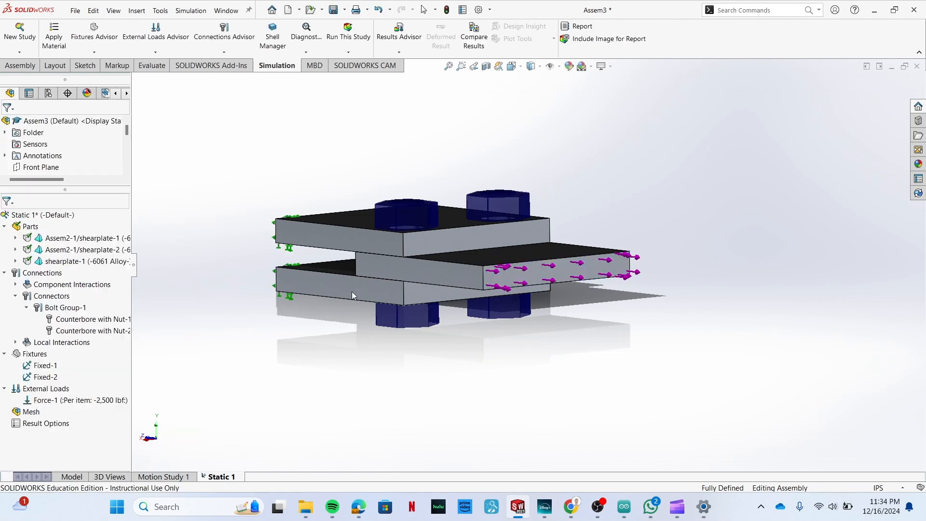
# Mesh the assembly with the default mesh density.
pyautogui.click(349, 52)
pyautogui.click(366, 78)
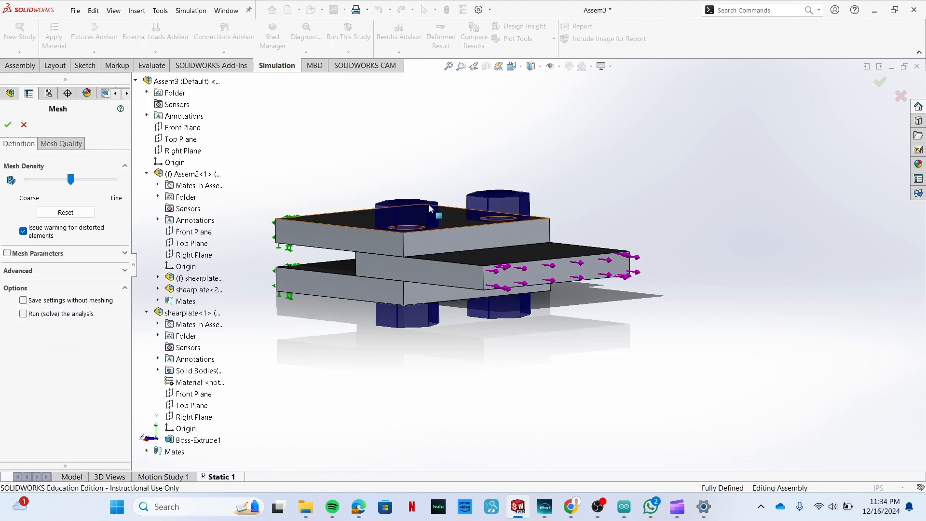
pyautogui.click(8, 125)
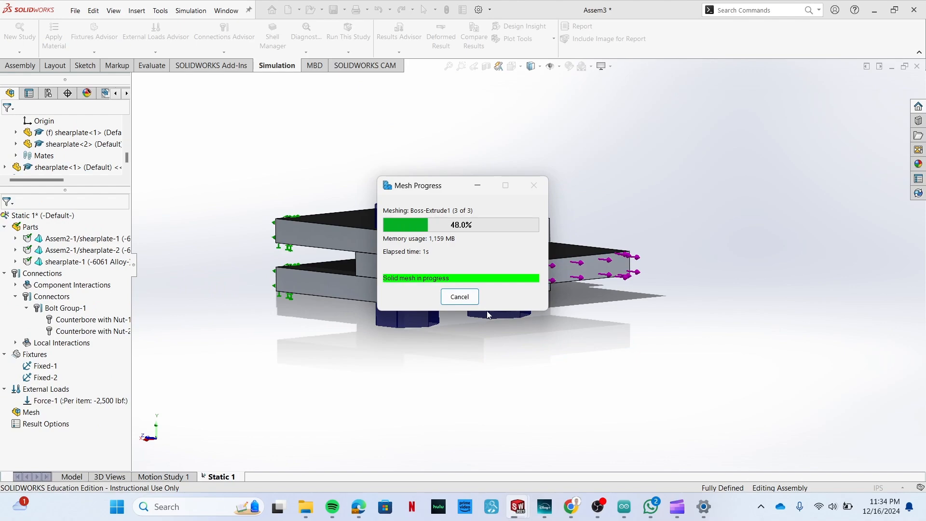
pyautogui.moveTo(458, 357); pyautogui.dragTo(477, 183, button='middle')
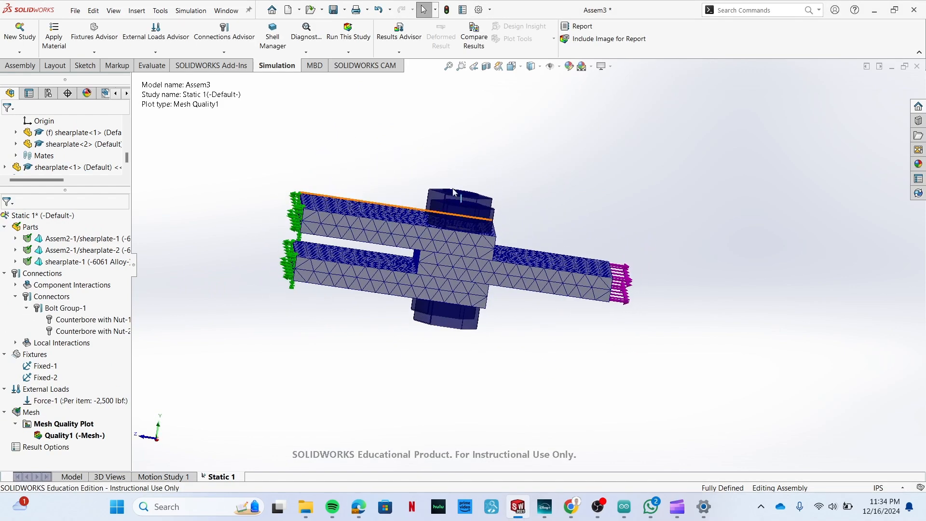
# Run the static study, continuing with zero bolt pre-load, and view the stress result.
pyautogui.click(363, 47)
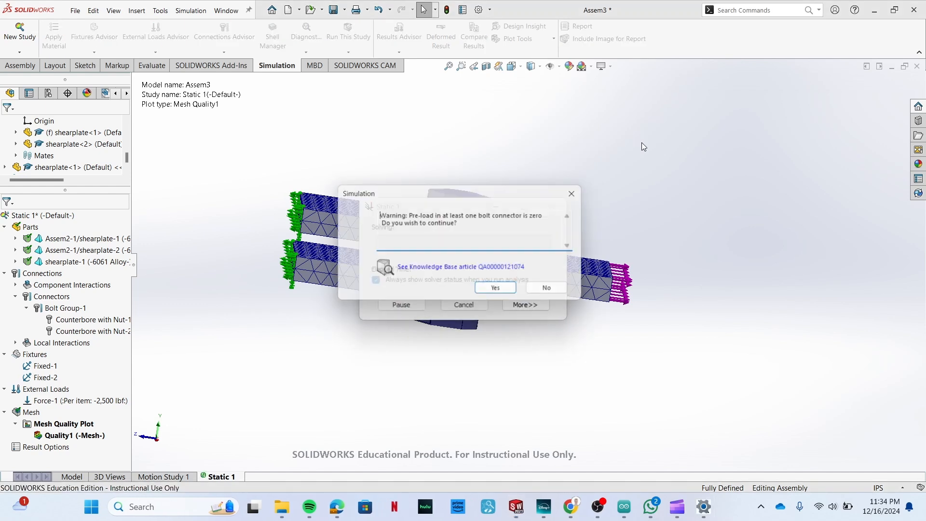
pyautogui.click(504, 293)
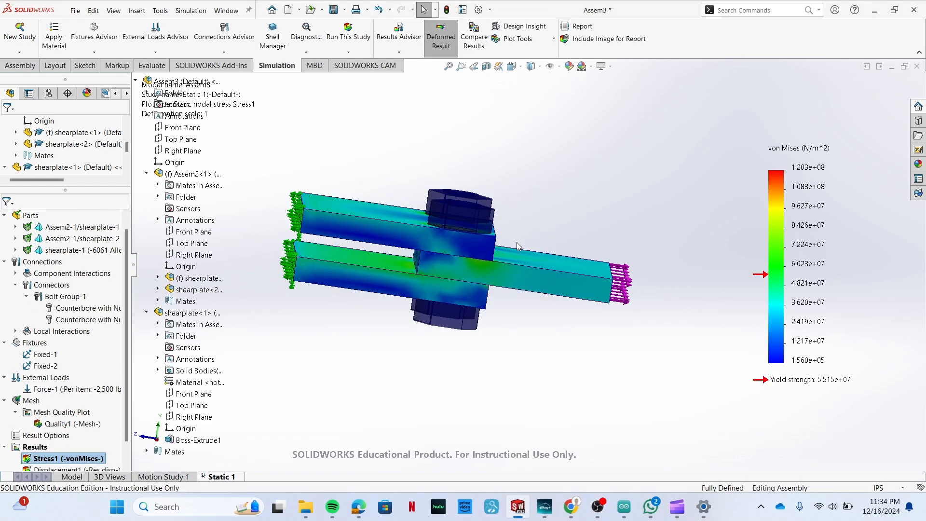
pyautogui.moveTo(562, 341); pyautogui.dragTo(549, 355, button='middle')
pyautogui.moveTo(520, 511)
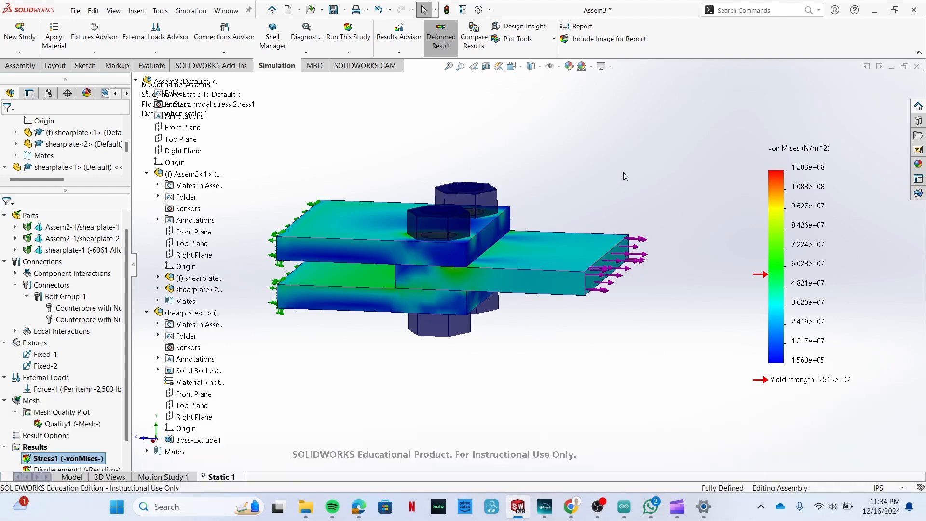
# Show the minimum and maximum annotations on the von Mises stress plot and save all modified assembly documents.
pyautogui.scroll(1, 533, 302)
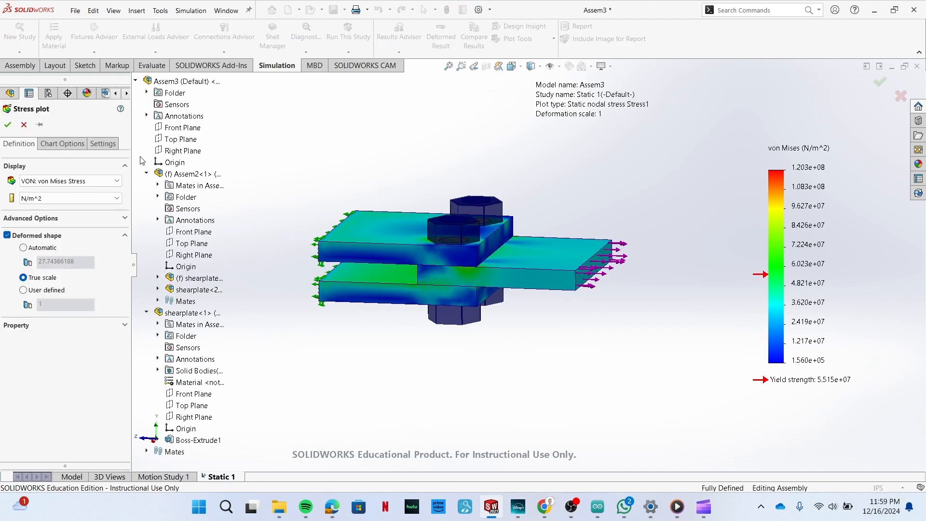
pyautogui.click(58, 145)
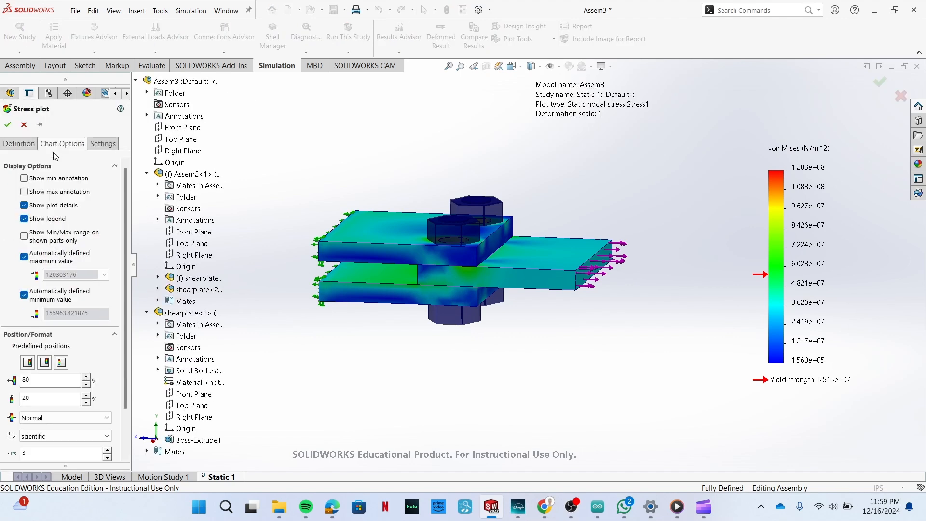
pyautogui.click(25, 179)
pyautogui.click(25, 192)
pyautogui.click(8, 124)
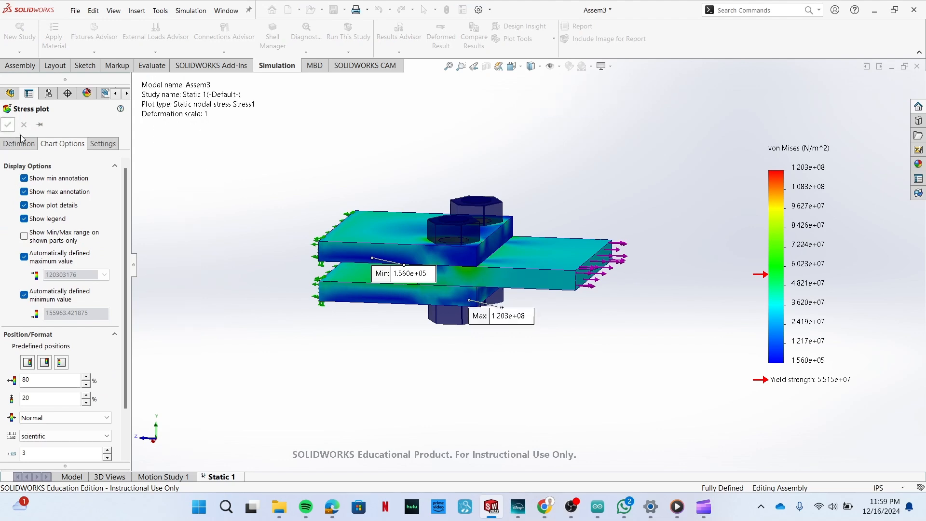
pyautogui.hotkey('ctrl', 's')
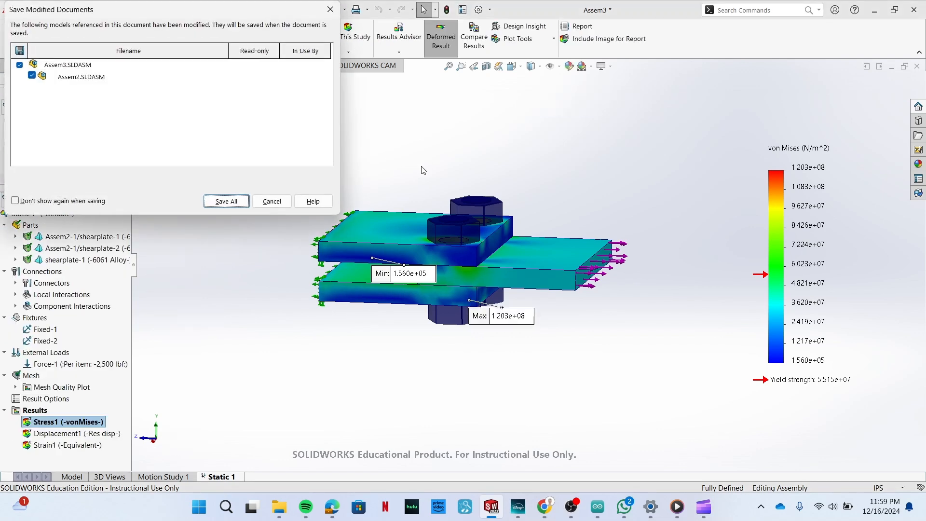
pyautogui.click(238, 202)
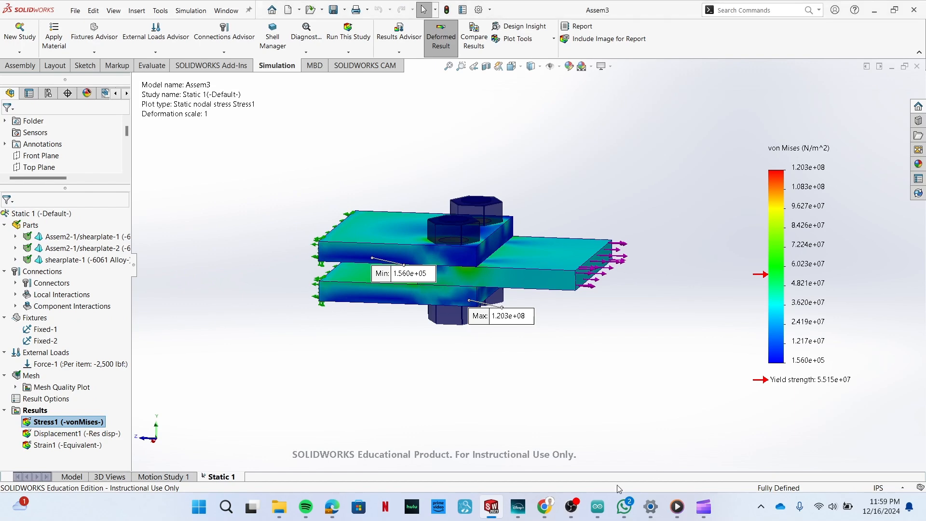
# Switch to the Assem2 document and display the von Mises stress plot of its Single Shear study.
pyautogui.moveTo(491, 507)
pyautogui.click(740, 449)
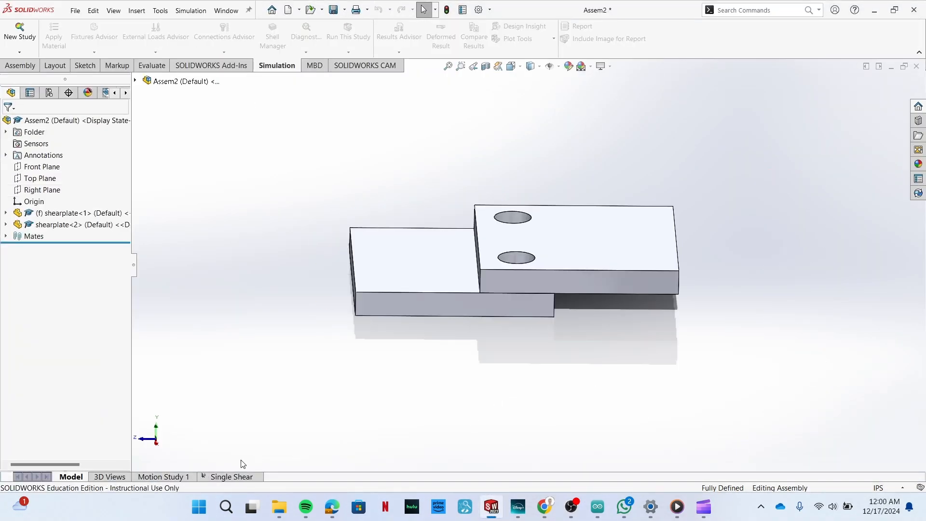
pyautogui.click(230, 477)
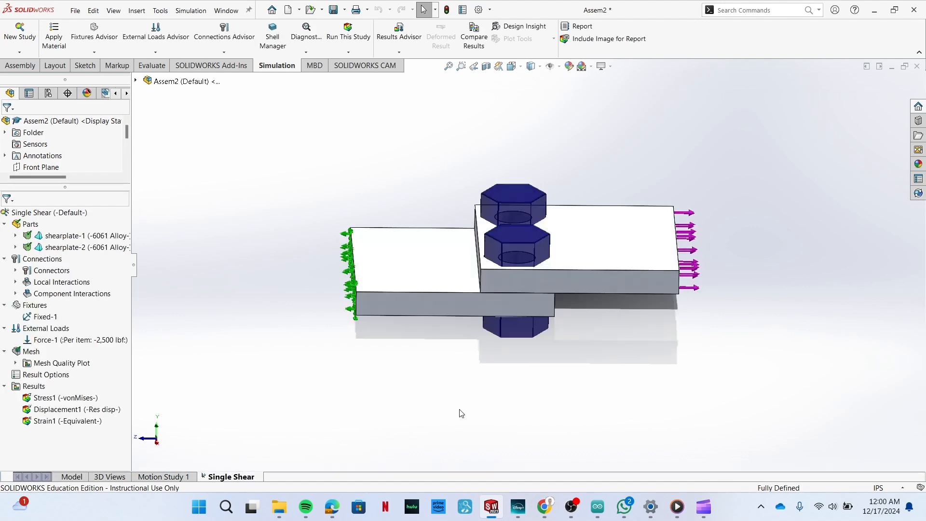
pyautogui.doubleClick(62, 398)
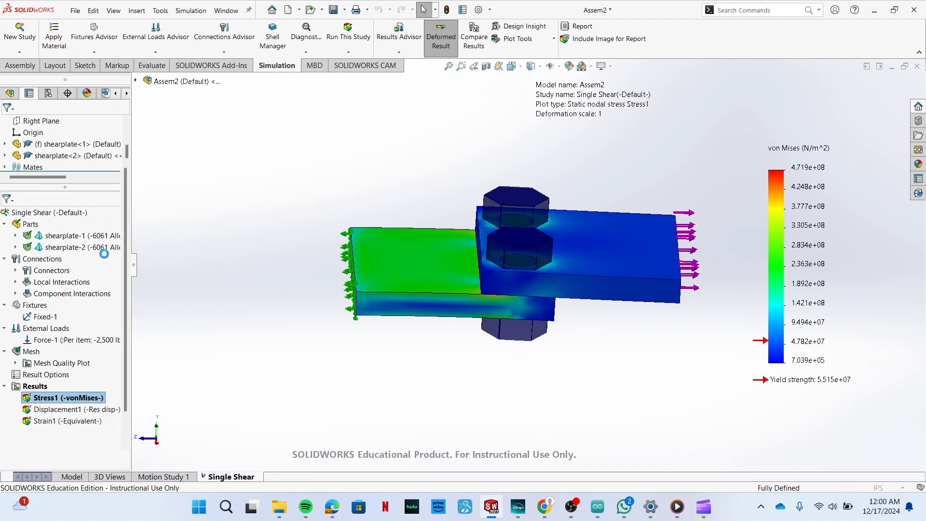
# Show the minimum and maximum annotations on the Single Shear study's von Mises stress plot.
pyautogui.click(57, 144)
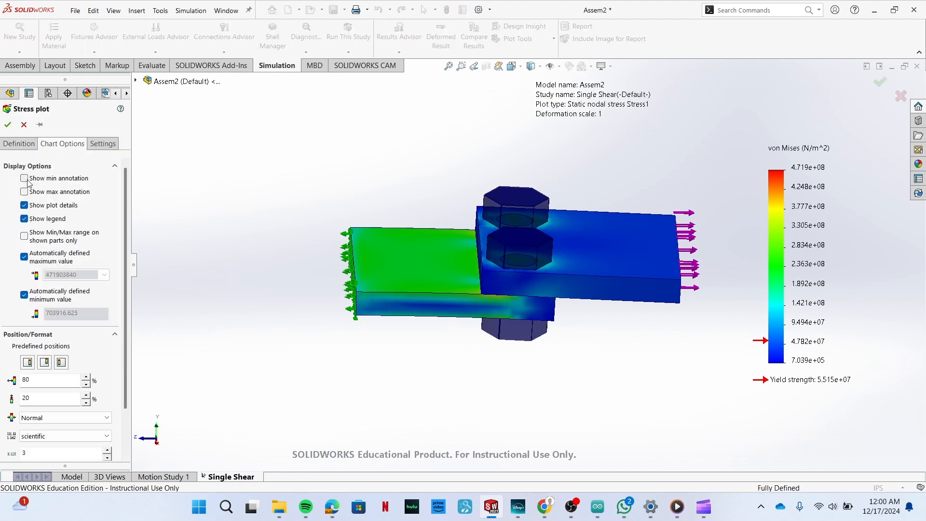
pyautogui.click(25, 178)
pyautogui.click(75, 191)
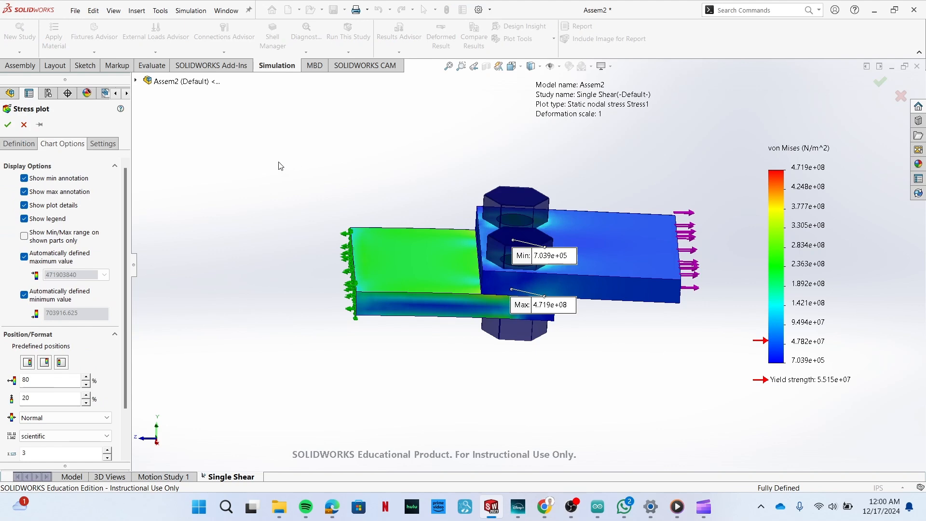
pyautogui.click(8, 124)
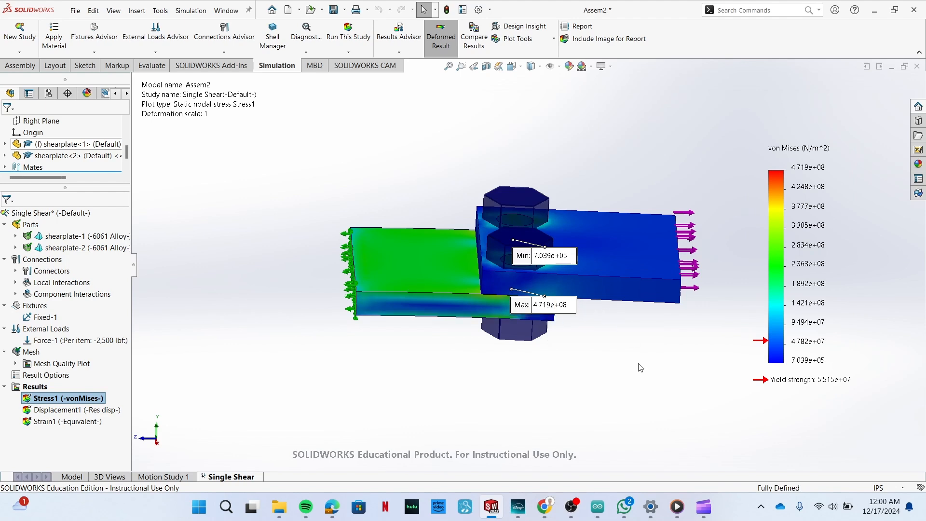
# Switch to the Assem3 document and display the stress and displacement plots of its Static 1 study.
pyautogui.moveTo(491, 515)
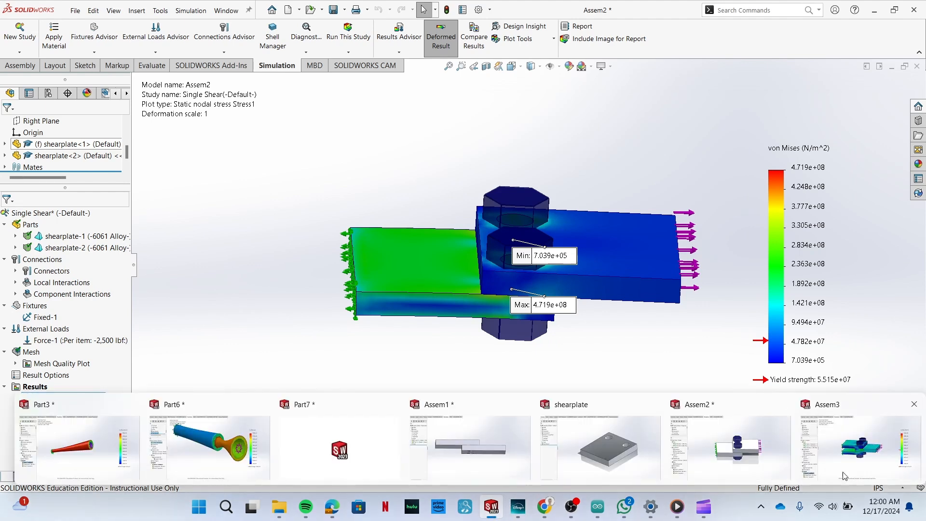
pyautogui.click(883, 455)
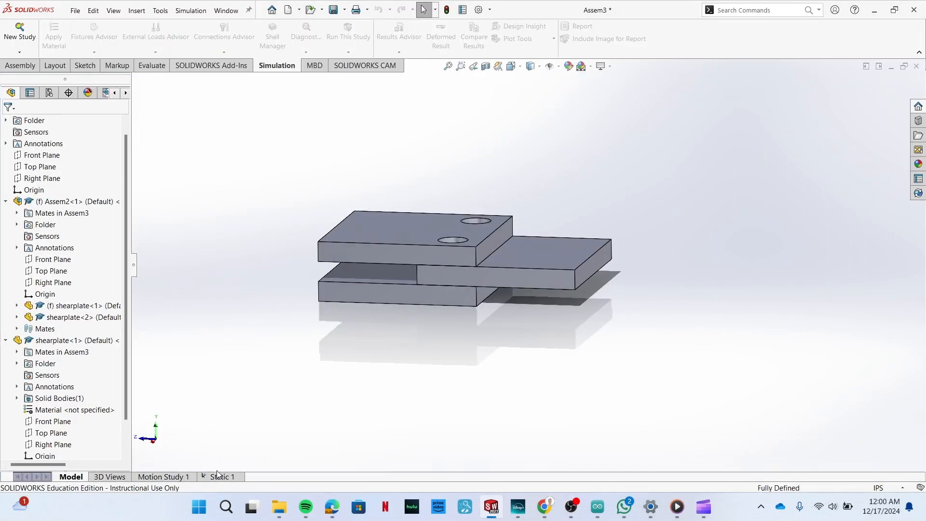
pyautogui.doubleClick(44, 421)
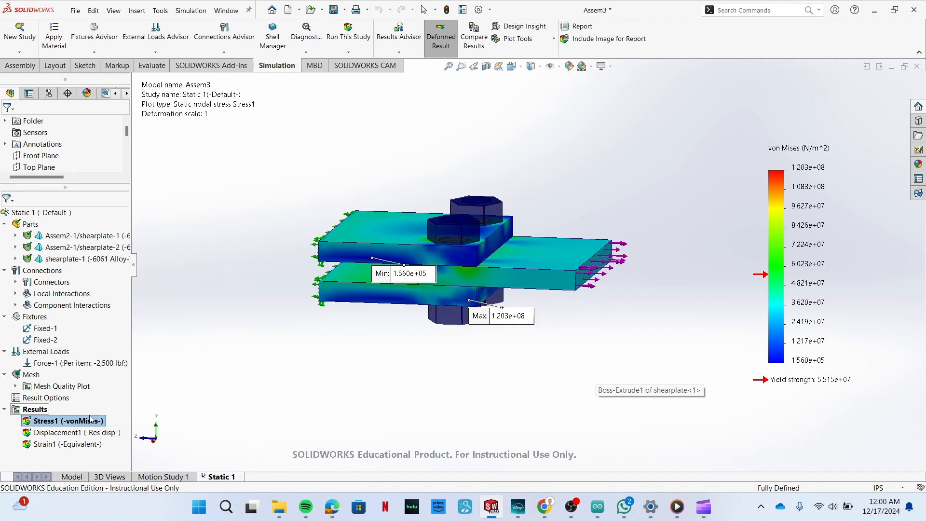
pyautogui.doubleClick(76, 432)
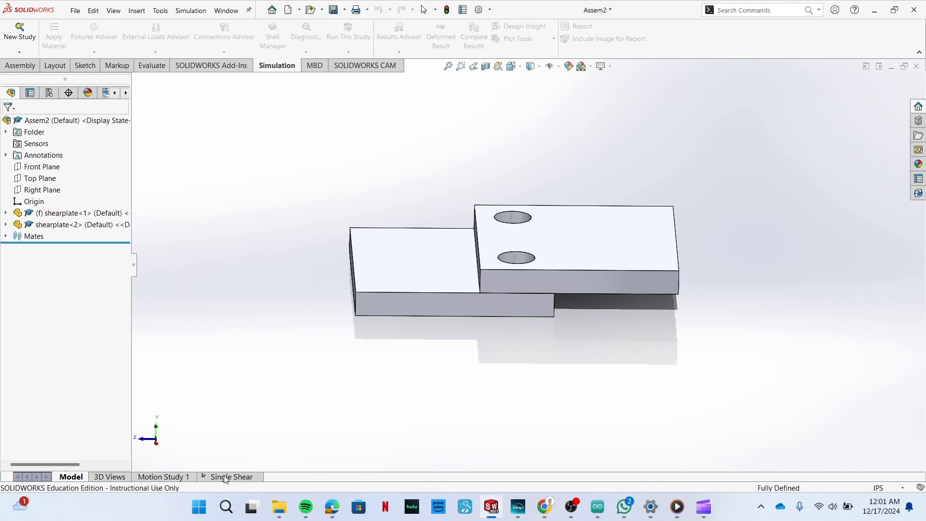
# Display the displacement plot of the Single Shear study in Assem2 and examine the deformed joint from the side and at an angle.
pyautogui.click(225, 477)
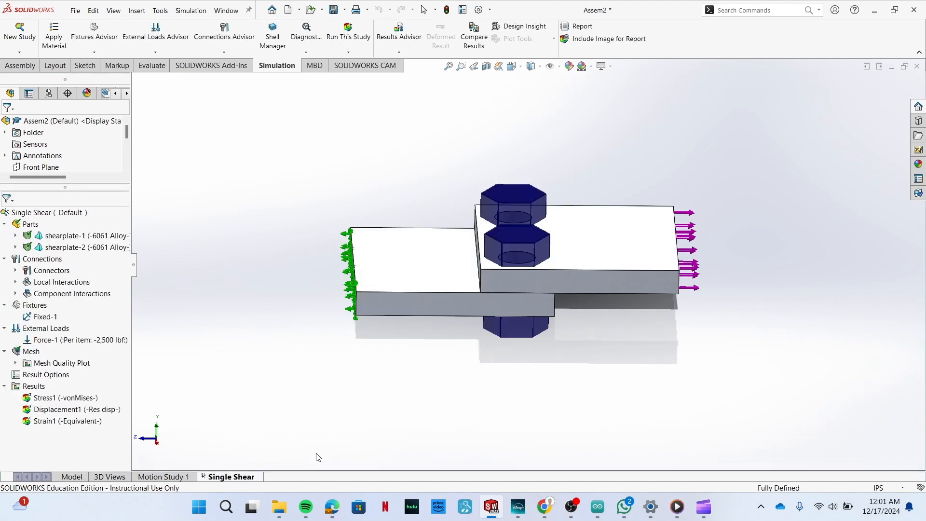
pyautogui.doubleClick(45, 412)
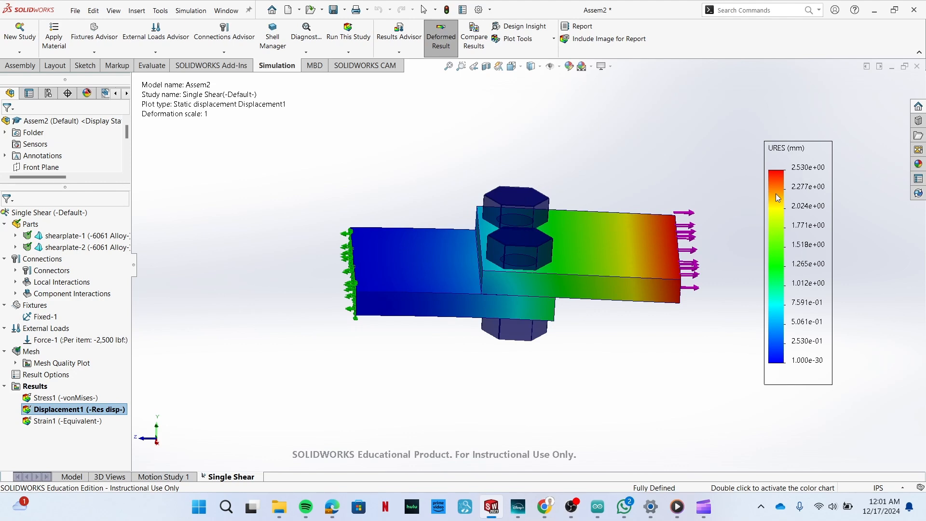
pyautogui.moveTo(639, 390); pyautogui.dragTo(634, 287, button='middle')
pyautogui.scroll(-2, 567, 244)
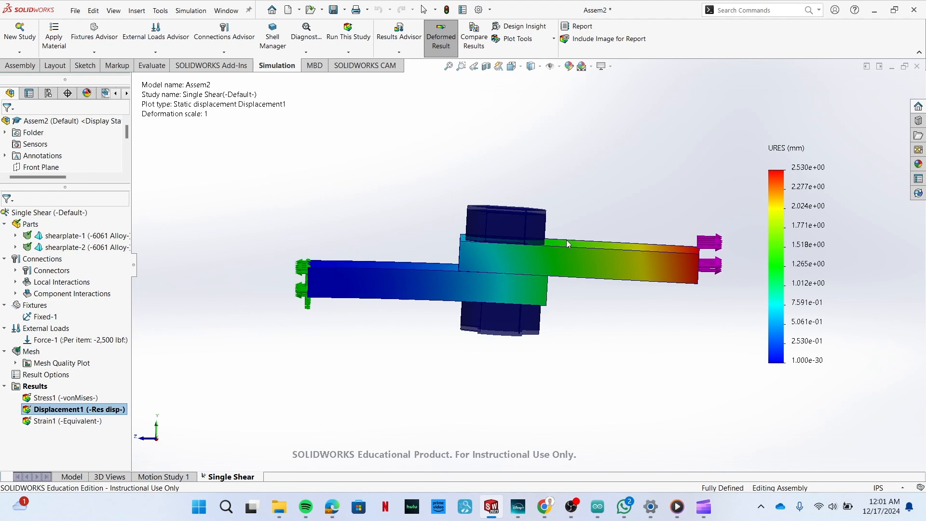
pyautogui.moveTo(633, 331); pyautogui.dragTo(606, 340, button='middle')
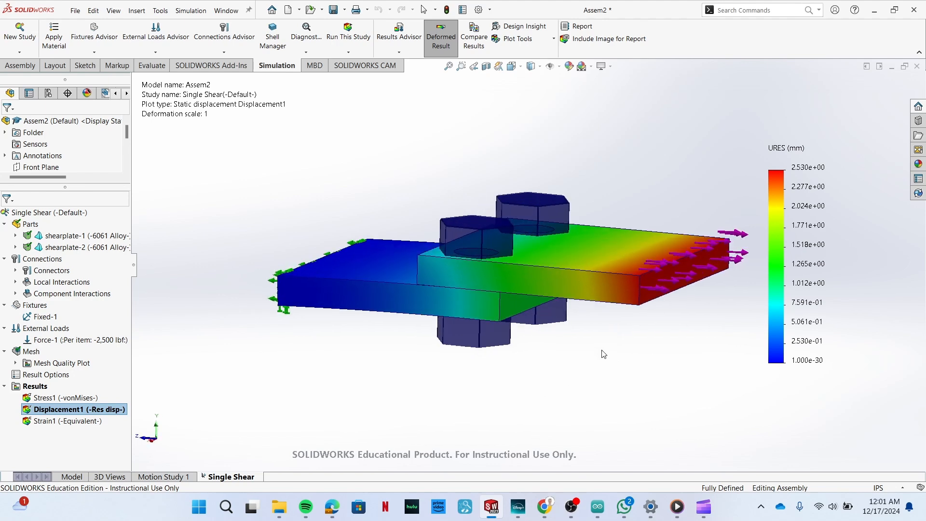